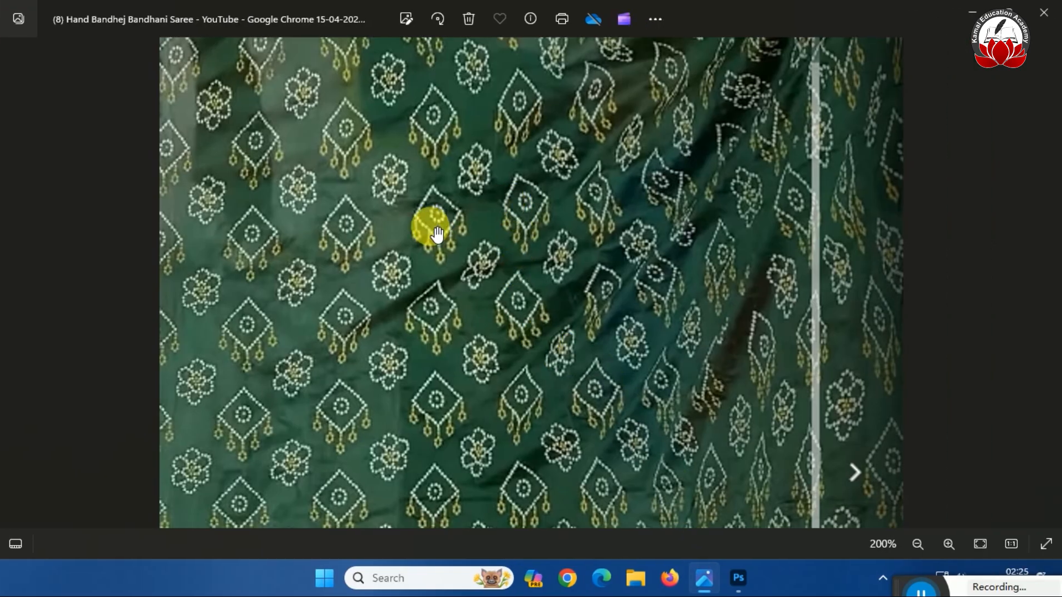
# Look over the Bandhani saree image, then open it in Photoshop from the Captures folder under Videos
pyautogui.doubleClick(437, 233)
pyautogui.doubleClick(450, 245)
pyautogui.moveTo(390, 358); pyautogui.dragTo(463, 408)
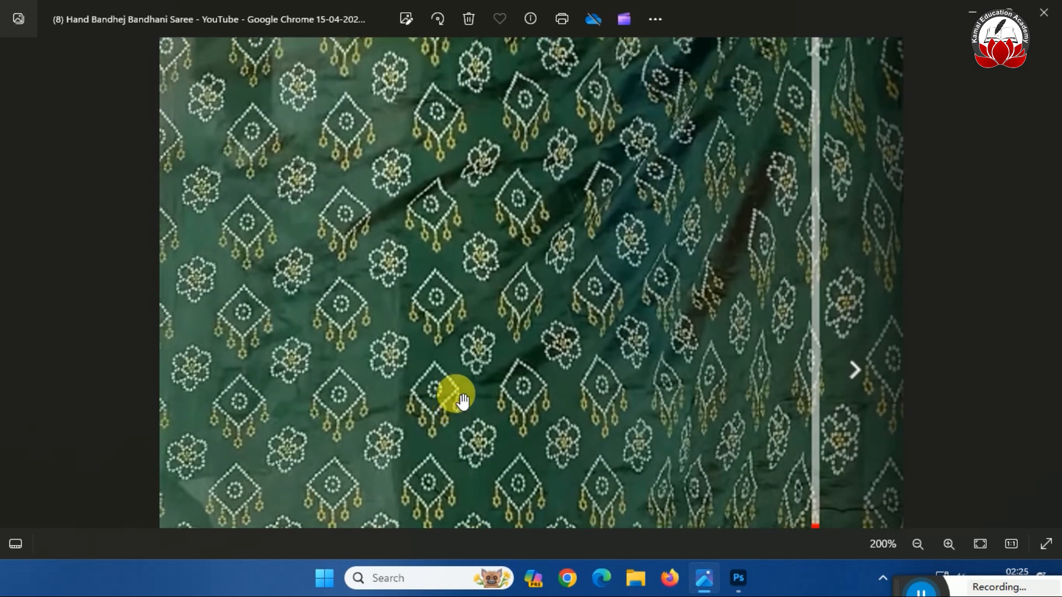
pyautogui.click(1051, 19)
pyautogui.click(635, 578)
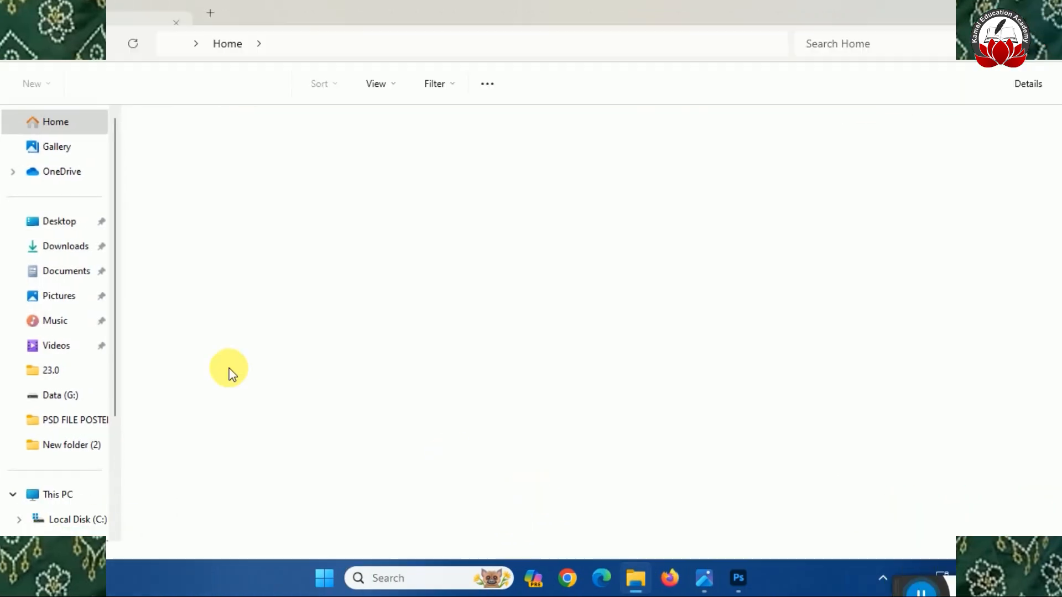
pyautogui.click(61, 344)
pyautogui.doubleClick(275, 162)
pyautogui.moveTo(185, 171); pyautogui.dragTo(445, 172)
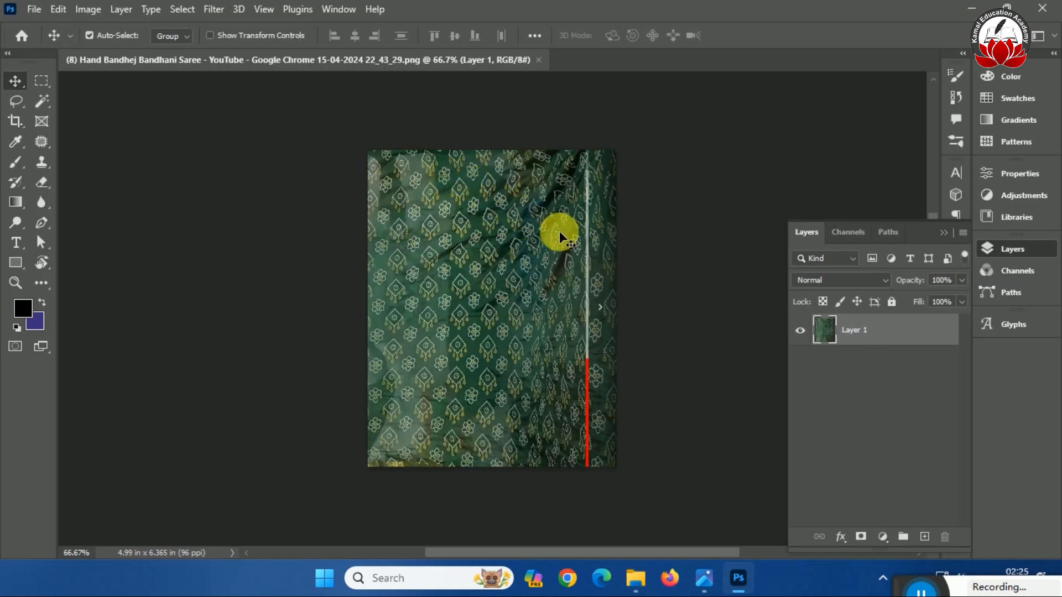
# Examine the repeating diamond and flower pattern of the saree image up close
pyautogui.hotkey('ctrl', '+')
pyautogui.hotkey('ctrl', '+')
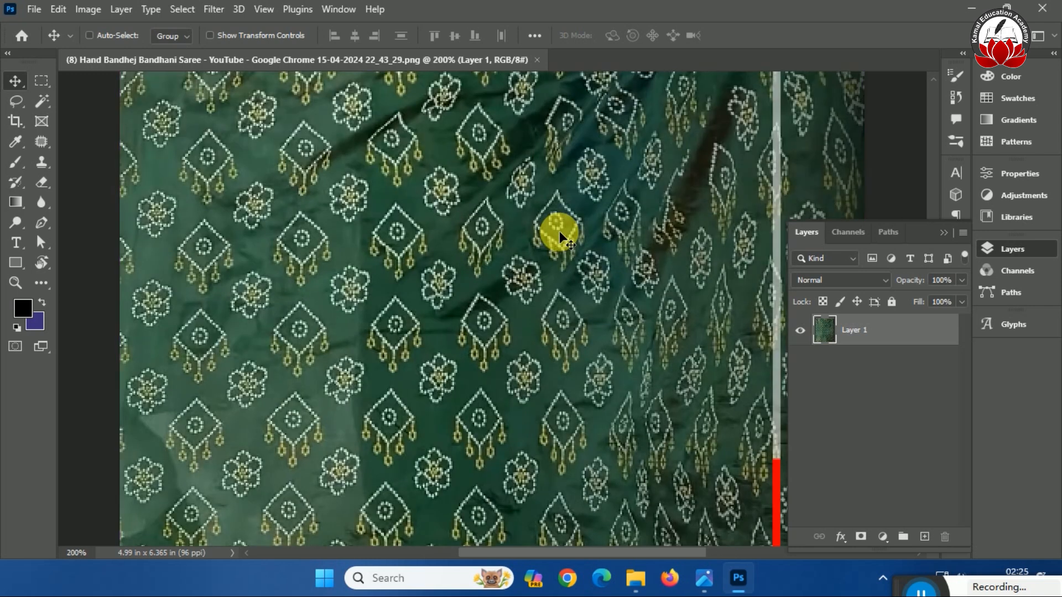
pyautogui.hotkey('ctrl', '-')
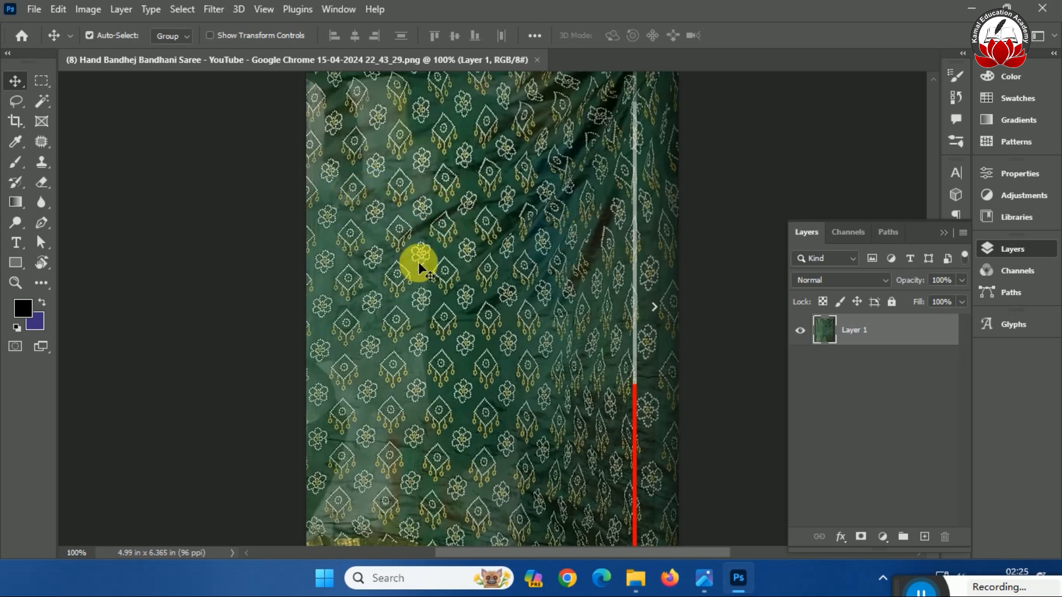
pyautogui.click(938, 231)
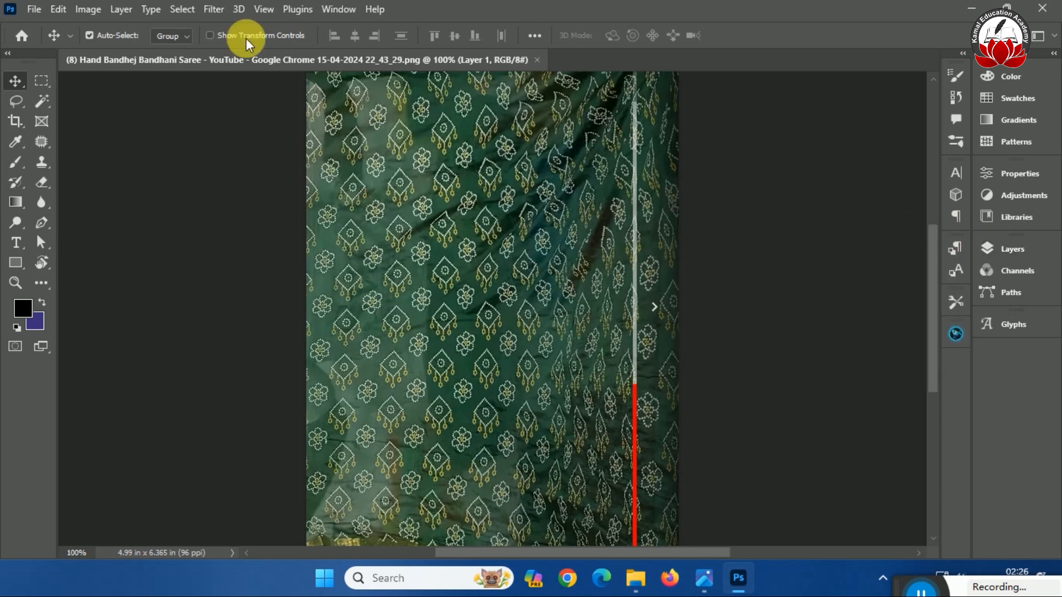
# Create a new document 10 inches wide and 10 inches high at a resolution of 150 pixels/inch
pyautogui.click(35, 10)
pyautogui.click(52, 20)
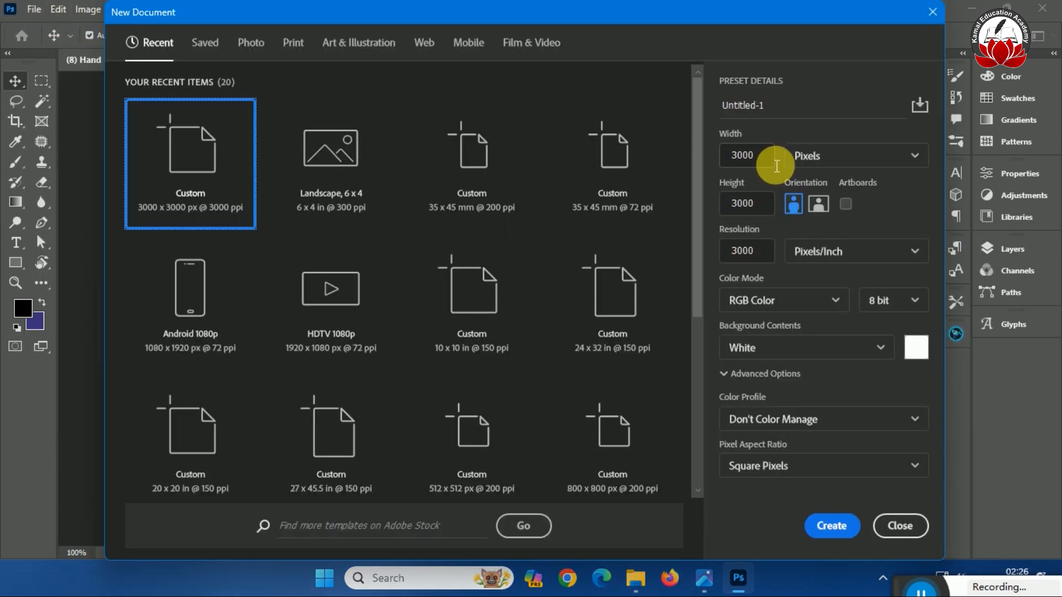
pyautogui.click(846, 155)
pyautogui.click(901, 208)
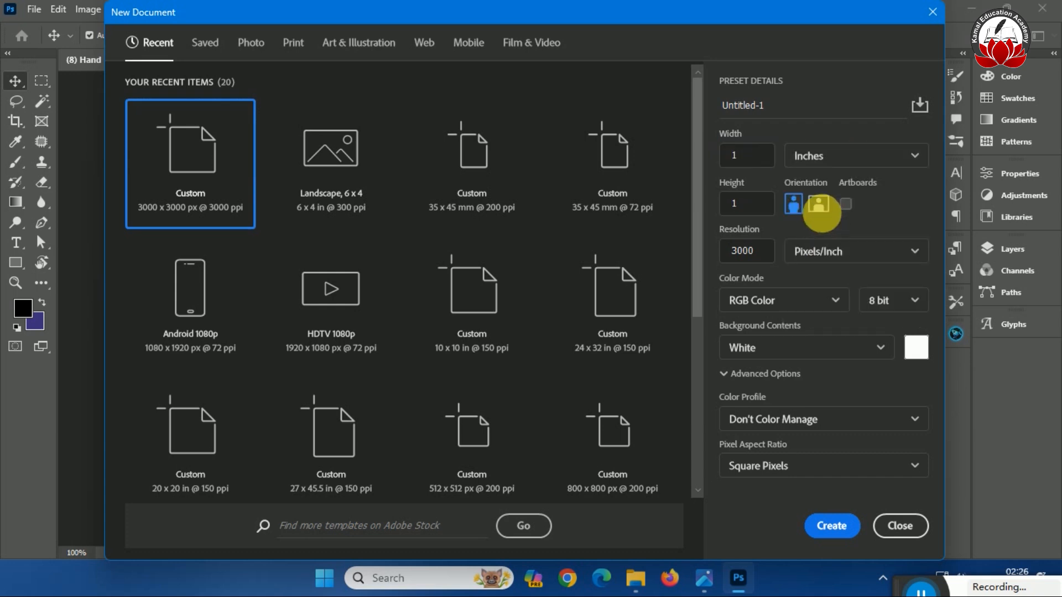
pyautogui.click(771, 166)
pyautogui.write('10')
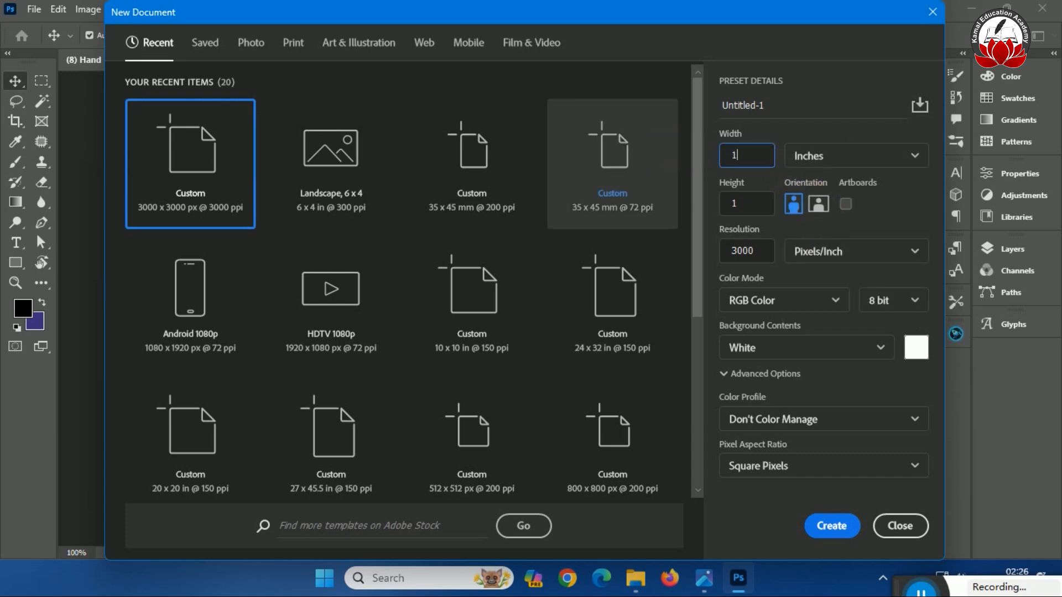
pyautogui.click(747, 204)
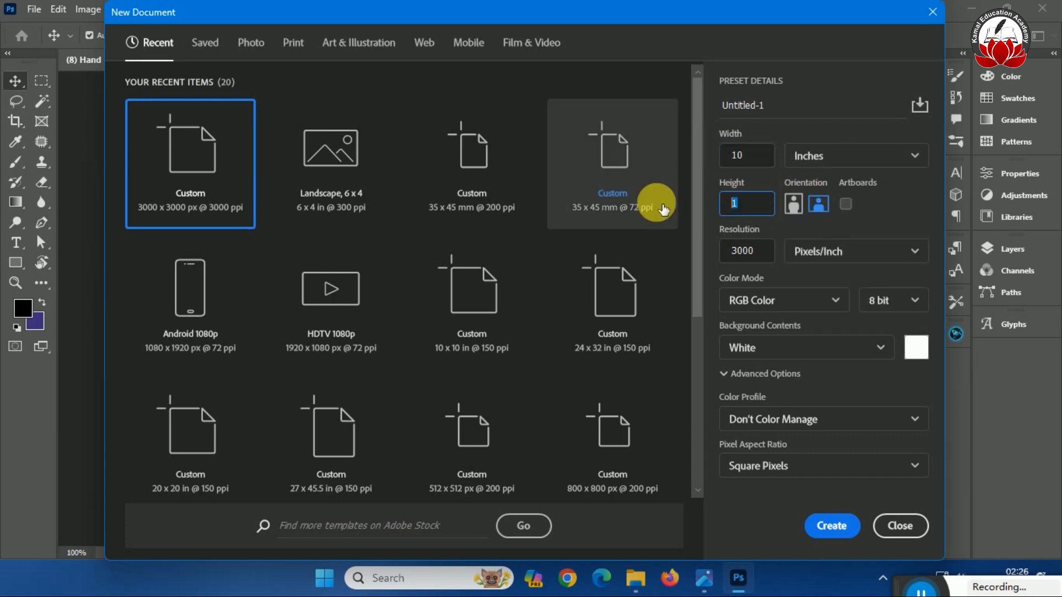
pyautogui.write('10')
pyautogui.click(725, 251)
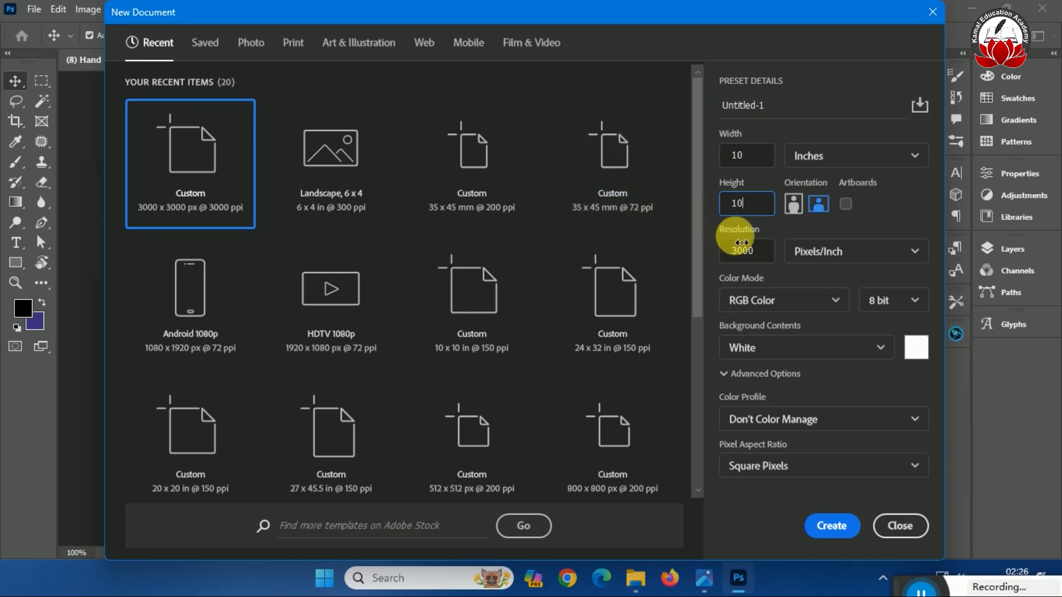
pyautogui.write('150')
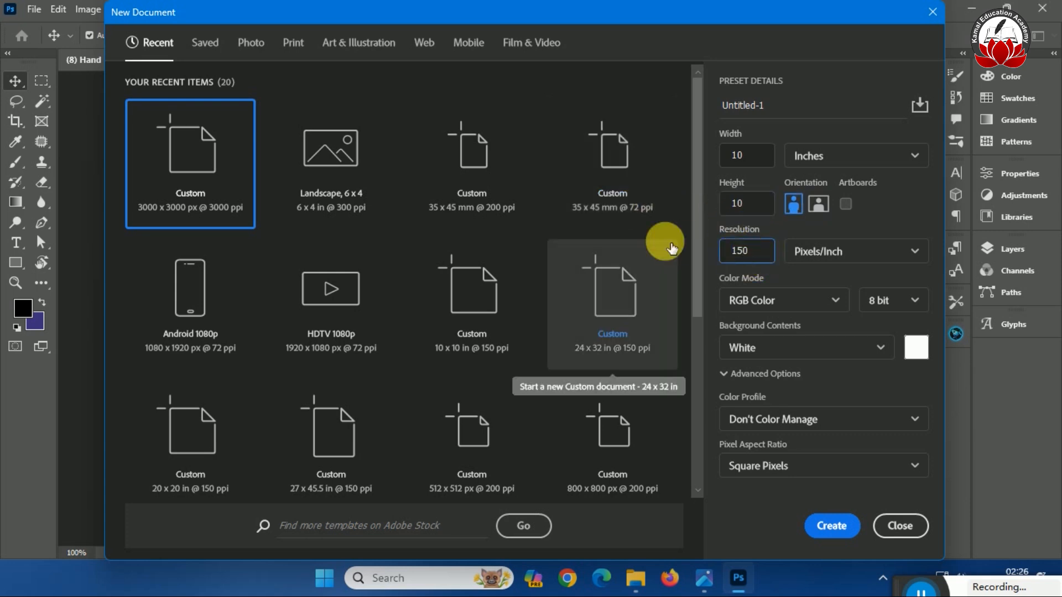
pyautogui.press('Return')
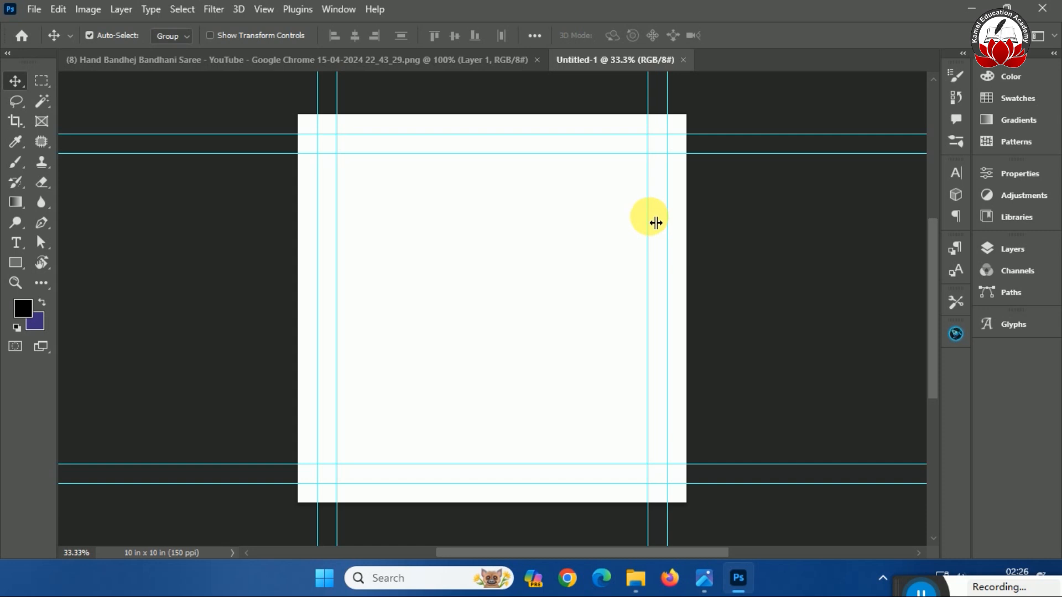
# Examine the dots that form the diamond and flower motifs in the saree reference image
pyautogui.click(416, 60)
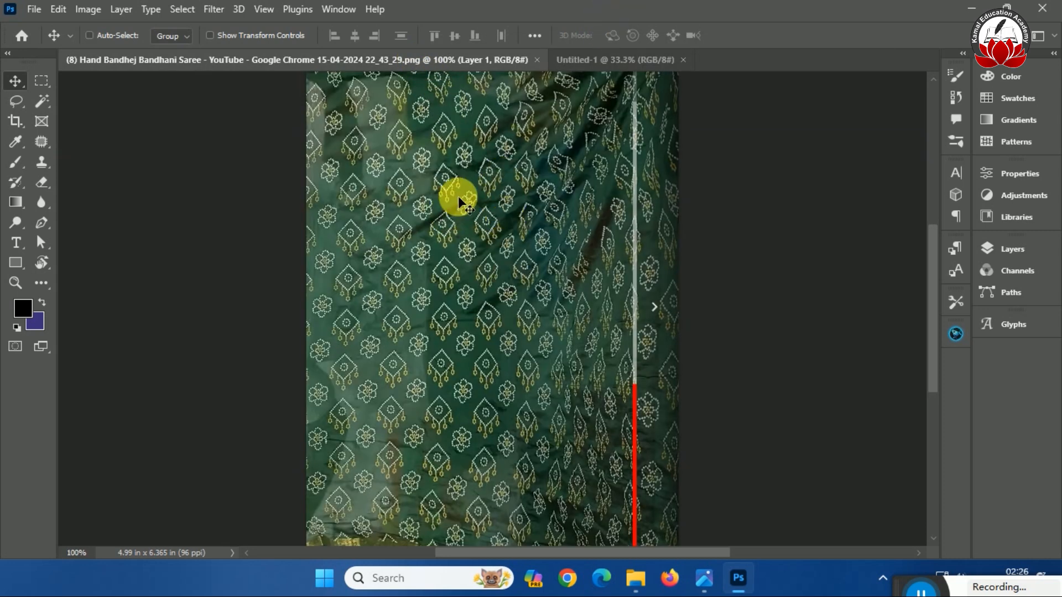
pyautogui.hotkey('ctrl', '+')
pyautogui.hotkey('ctrl', '+')
pyautogui.hotkey('ctrl', '+')
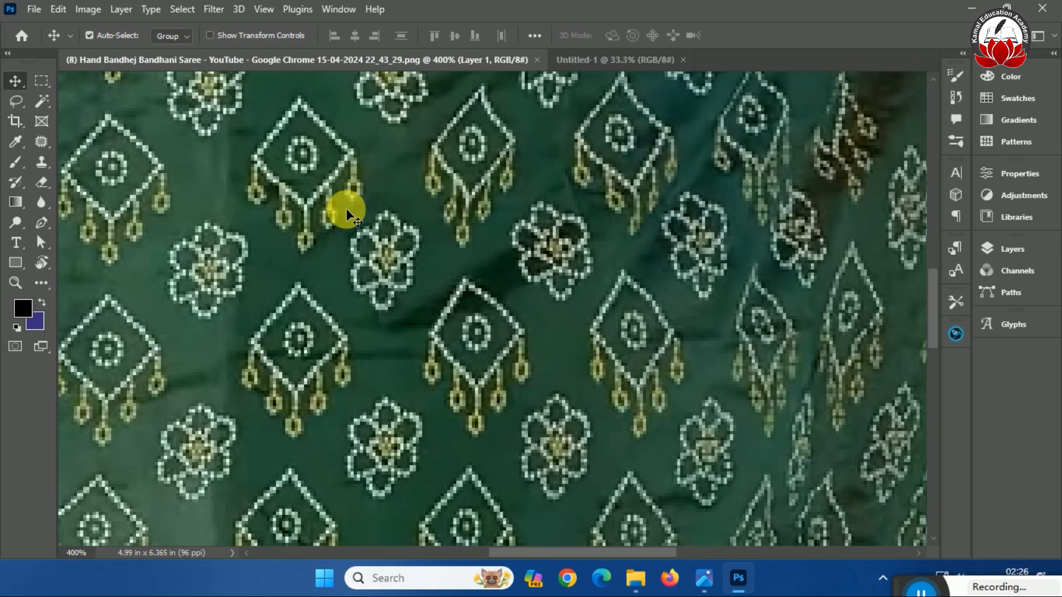
pyautogui.click(705, 578)
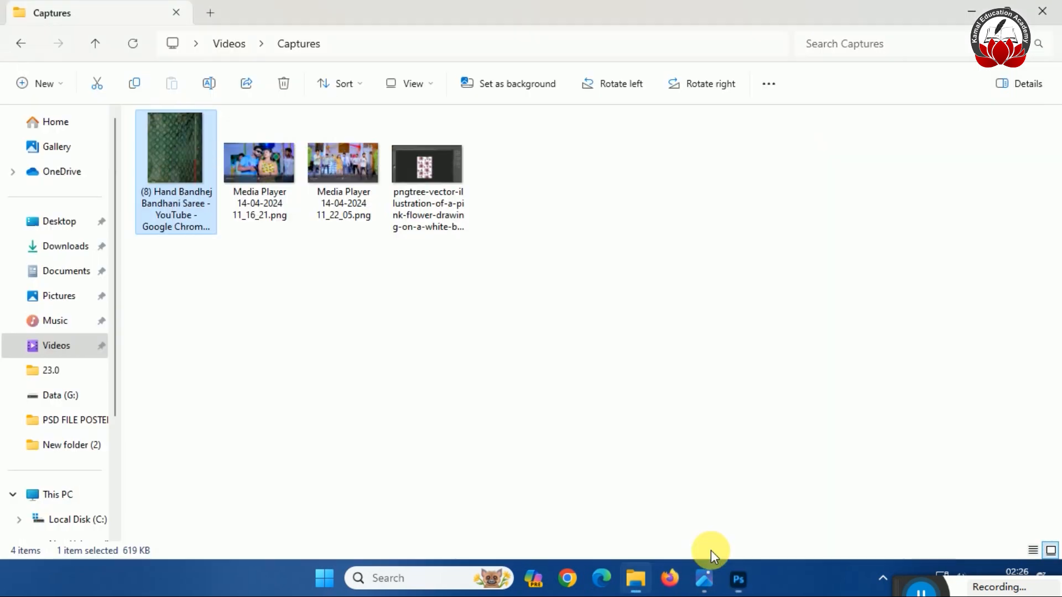
pyautogui.click(738, 577)
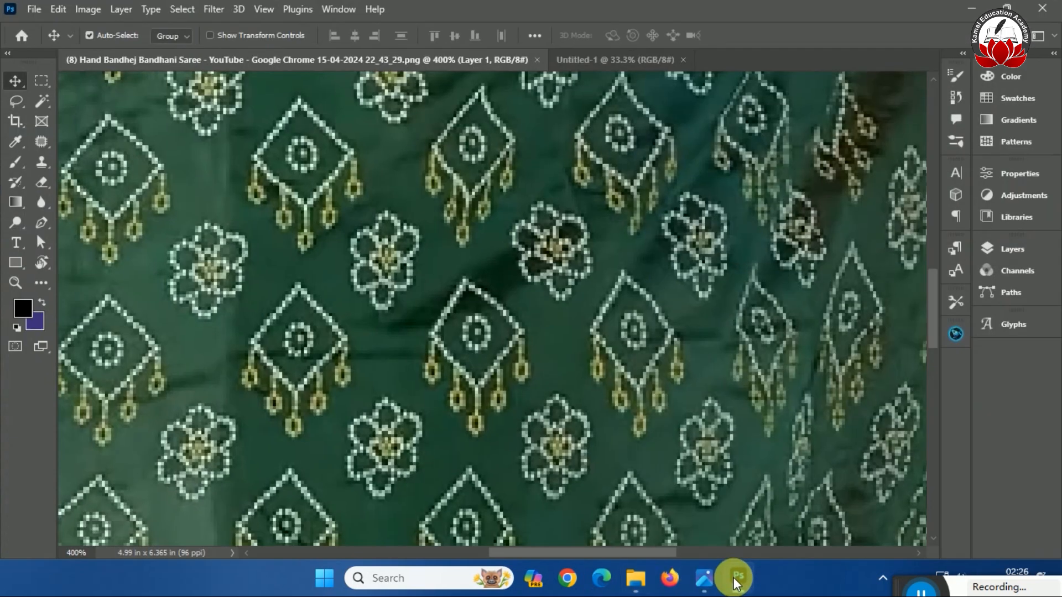
pyautogui.moveTo(634, 584)
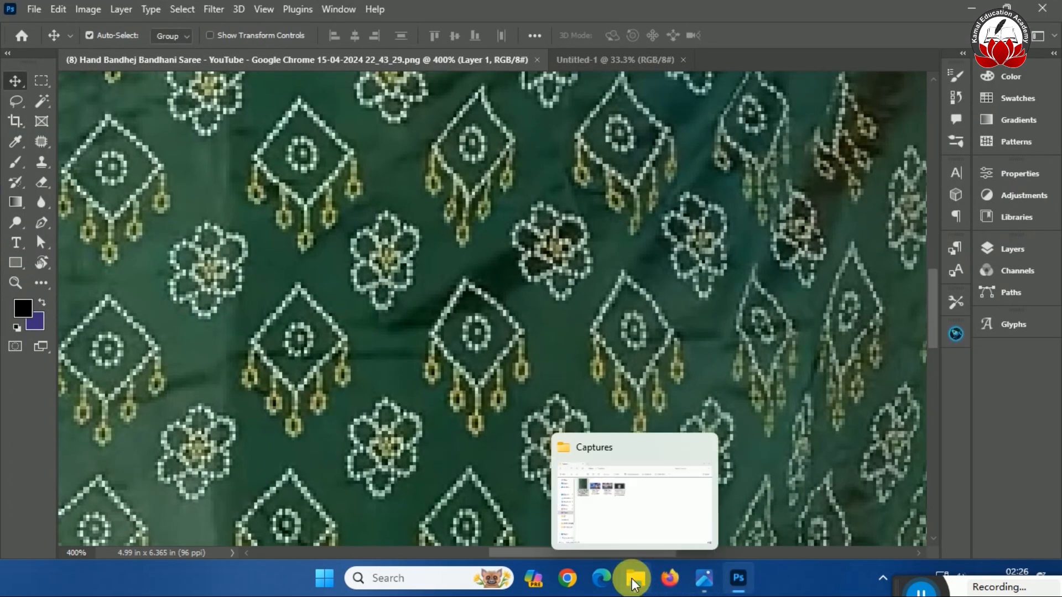
pyautogui.click(742, 580)
pyautogui.click(742, 580)
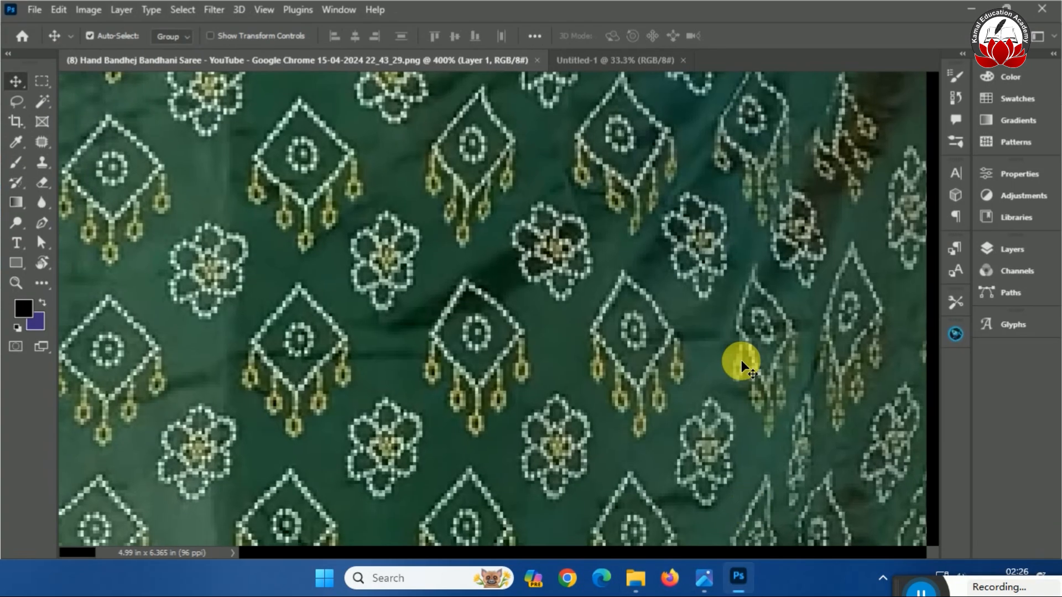
# In the blank 10 x 10 inch document, look through the available Brush tool tips for a suitable shape
pyautogui.click(608, 60)
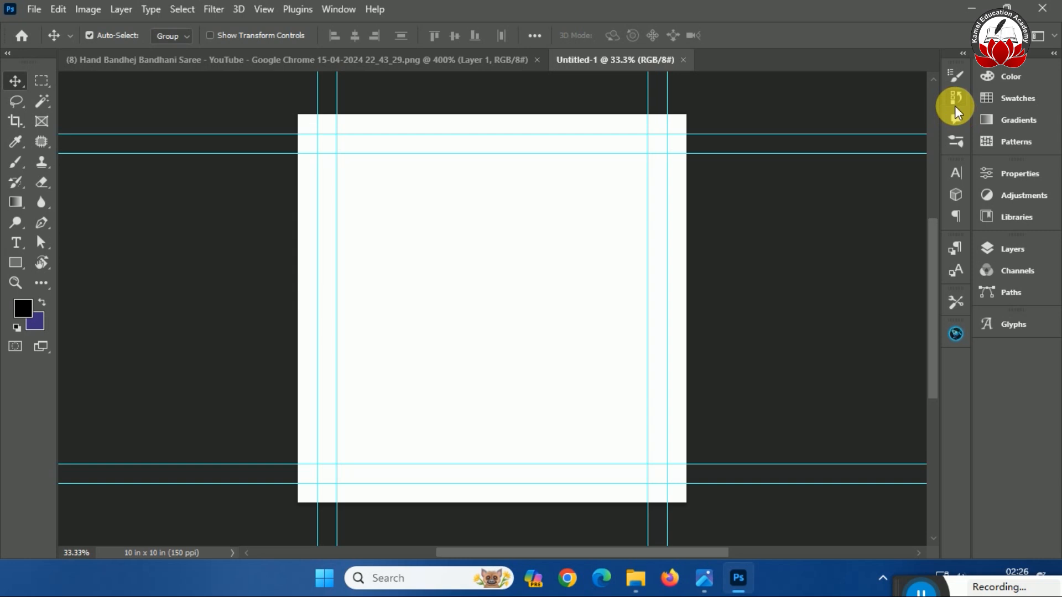
pyautogui.press('F5')
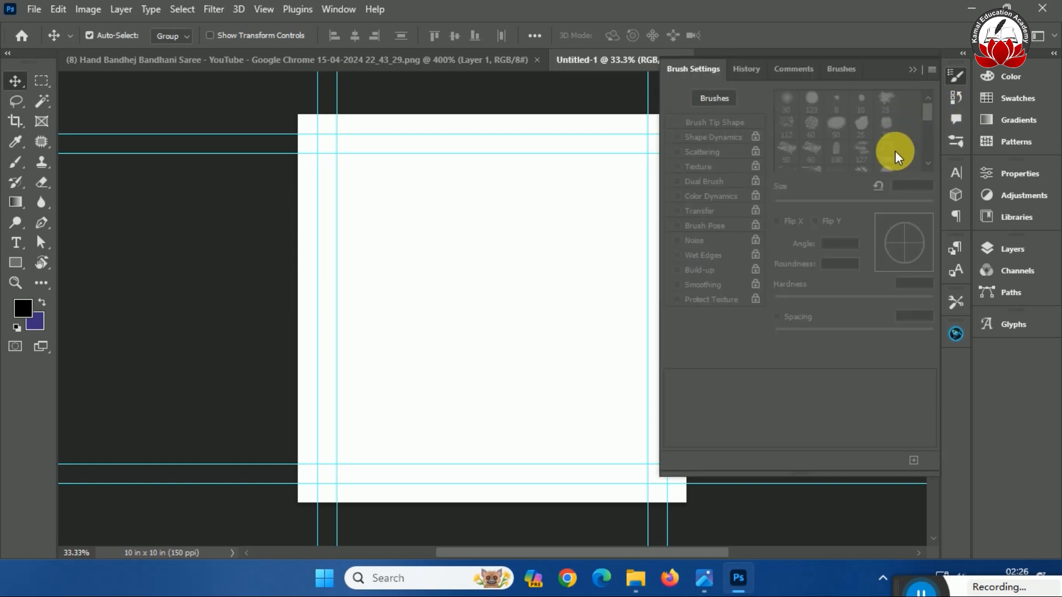
pyautogui.press('b')
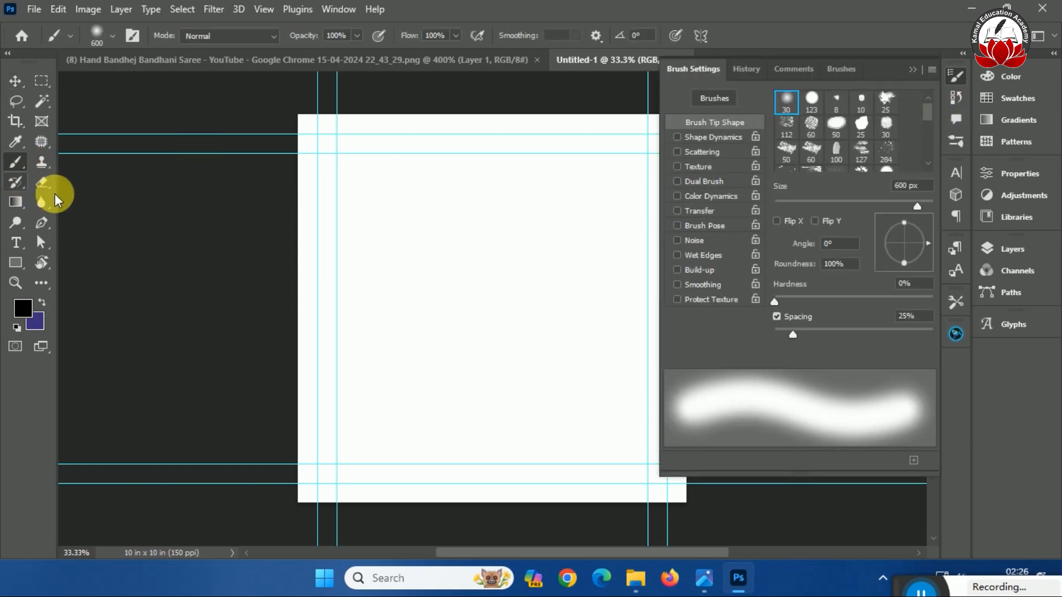
pyautogui.moveTo(926, 101); pyautogui.dragTo(922, 152)
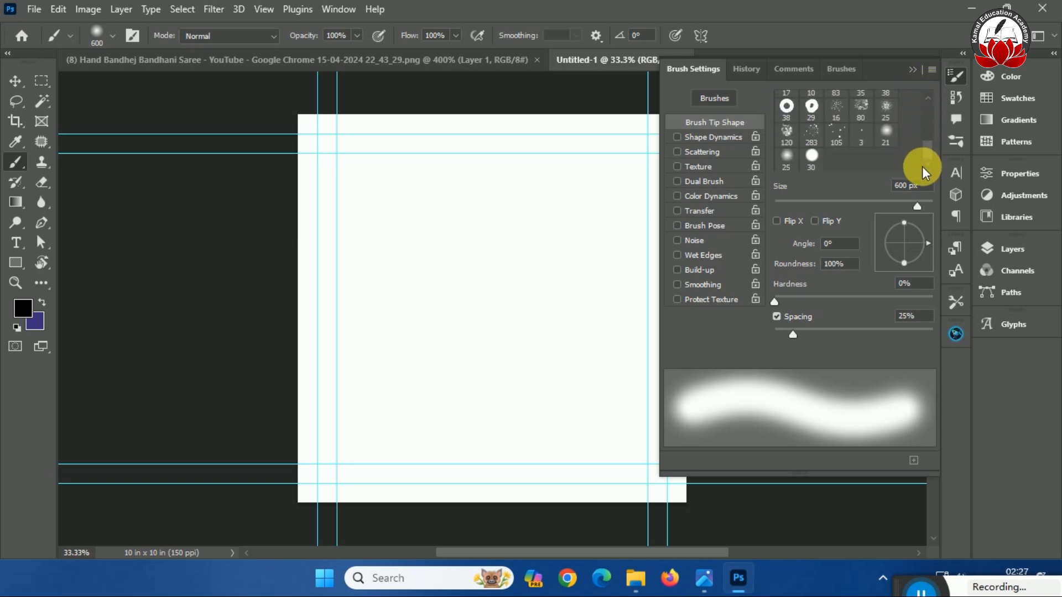
pyautogui.click(912, 70)
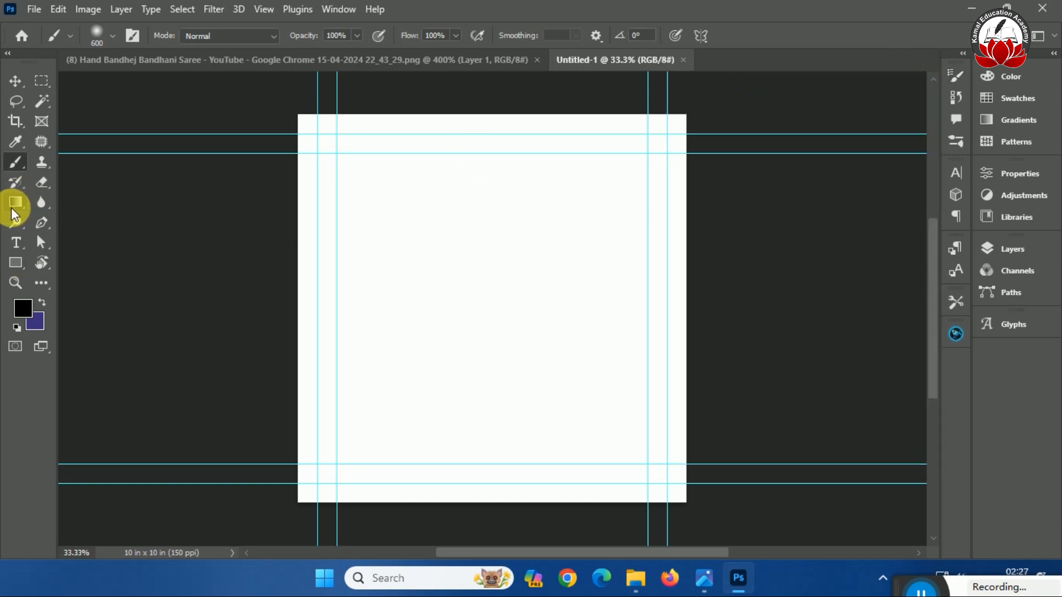
# Create a black square of 100 px by 100 px with 3 px corner radii on the blank canvas
pyautogui.click(16, 263)
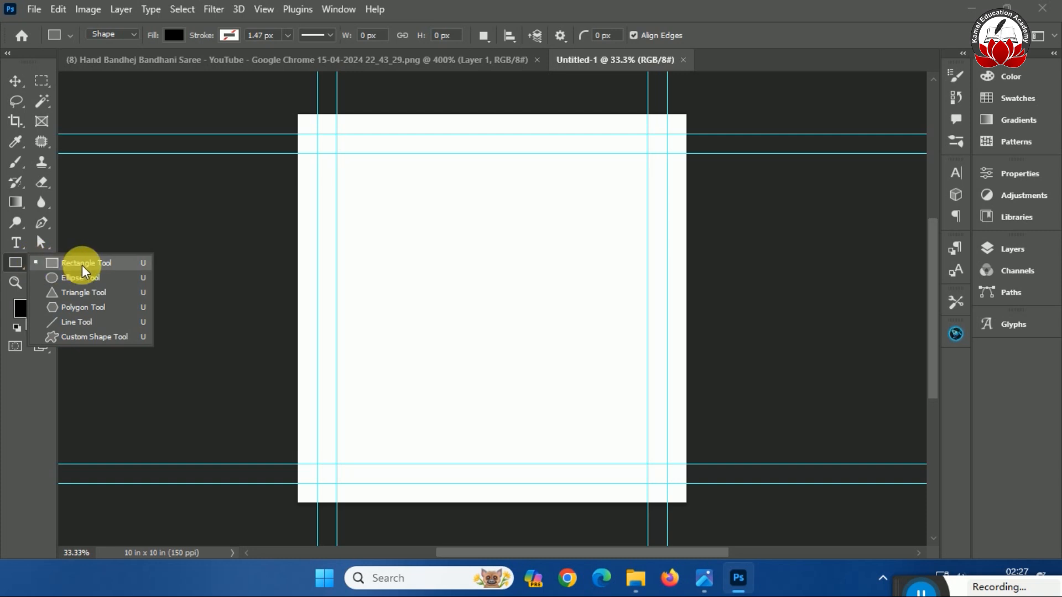
pyautogui.click(82, 264)
pyautogui.click(434, 272)
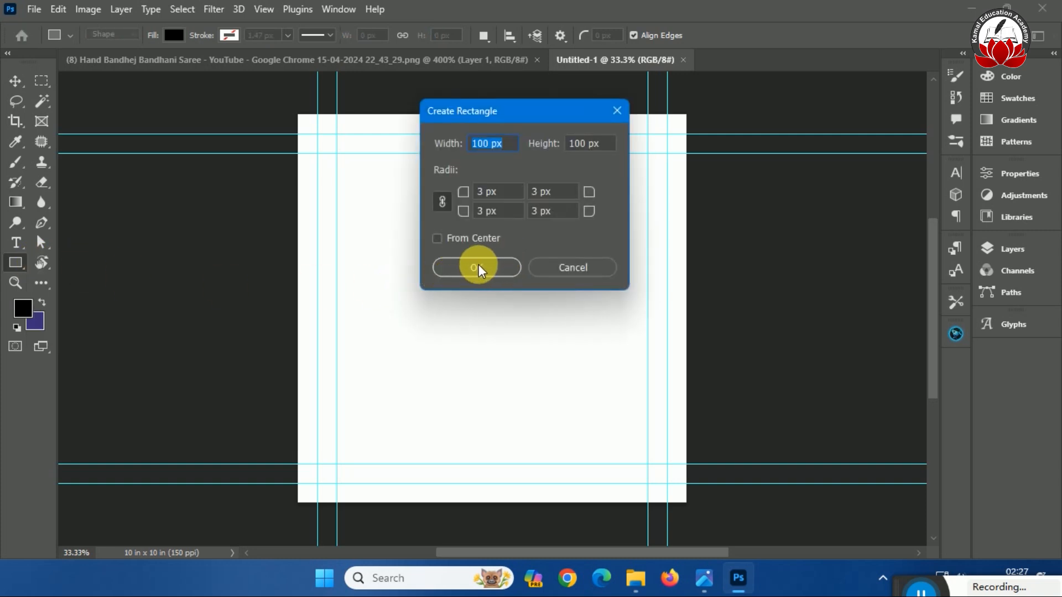
pyautogui.click(478, 268)
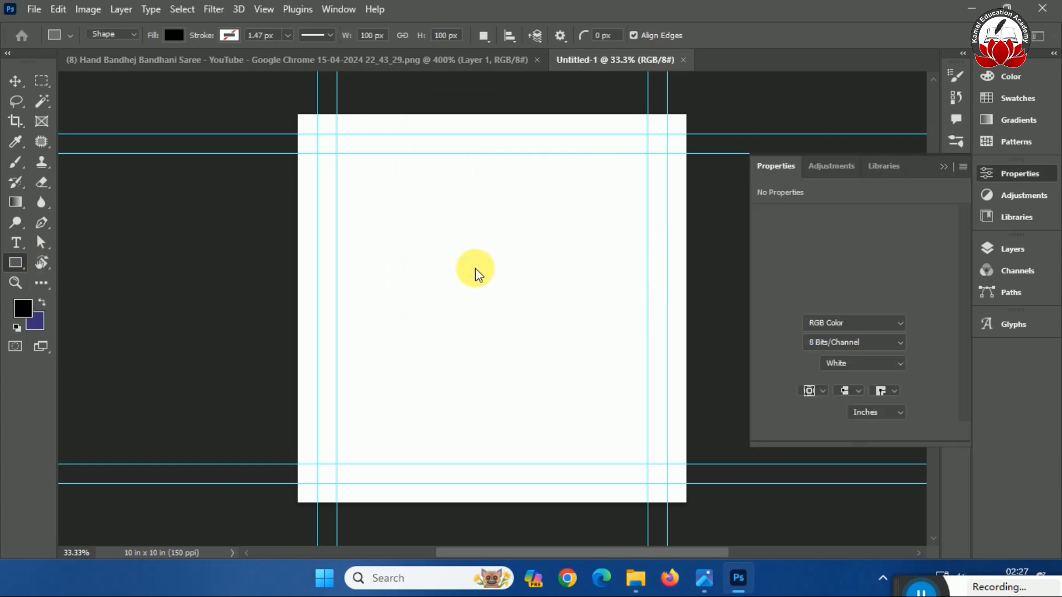
pyautogui.click(16, 82)
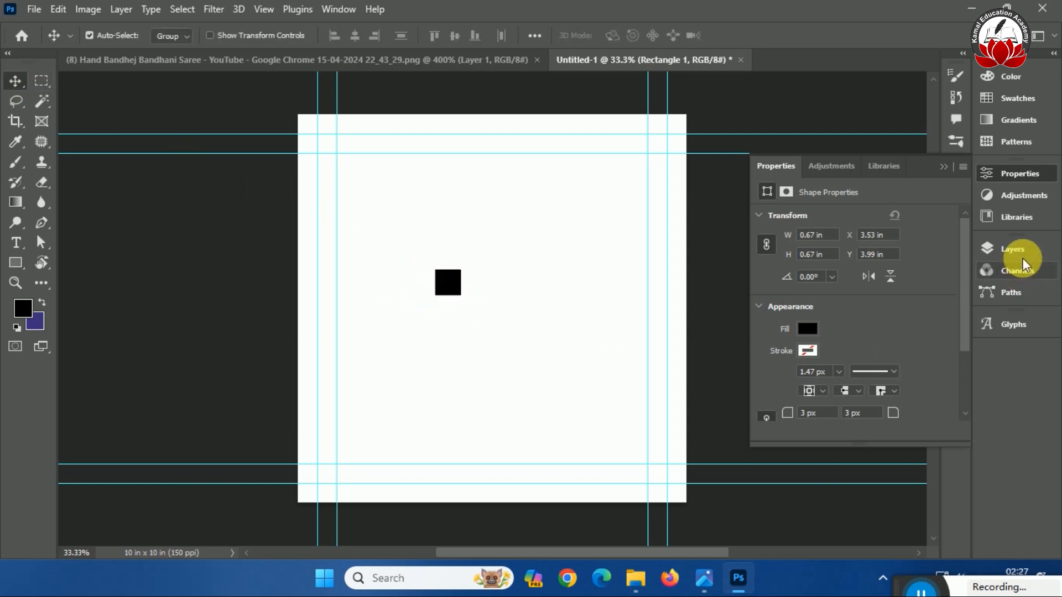
# Load the black square's outline as a selection and define a brush preset from it, keeping the suggested name
pyautogui.click(1004, 248)
pyautogui.moveTo(839, 345); pyautogui.dragTo(830, 338)
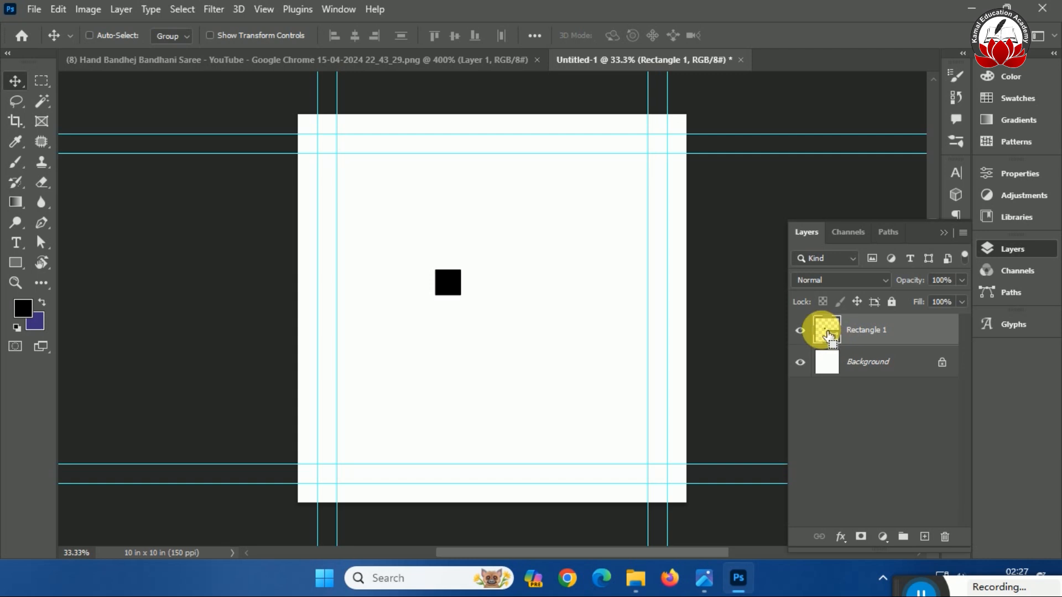
pyautogui.keyDown('ctrl'); pyautogui.click(829, 336); pyautogui.keyUp('ctrl')
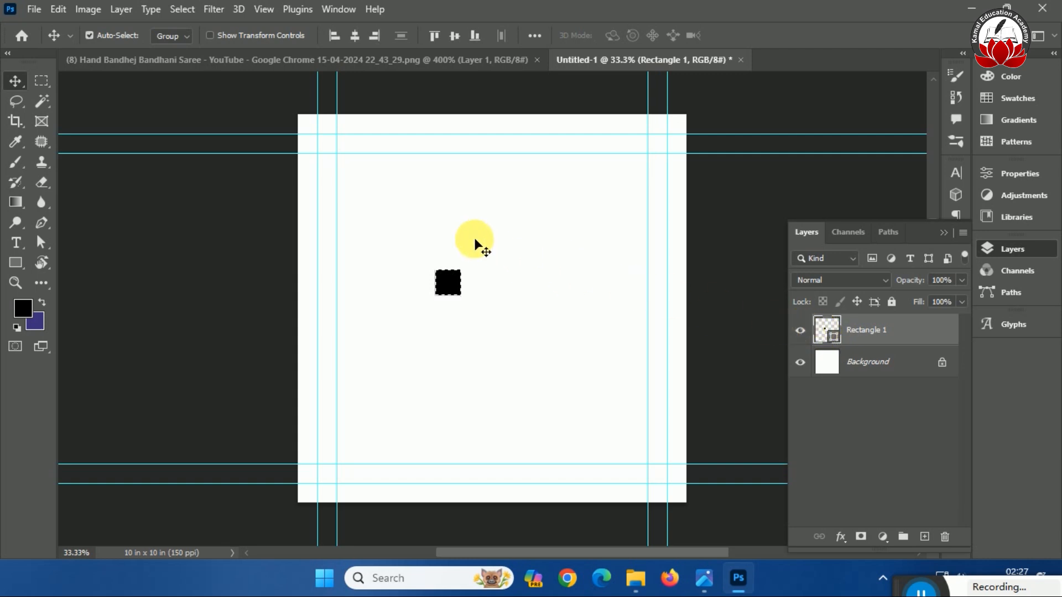
pyautogui.click(59, 14)
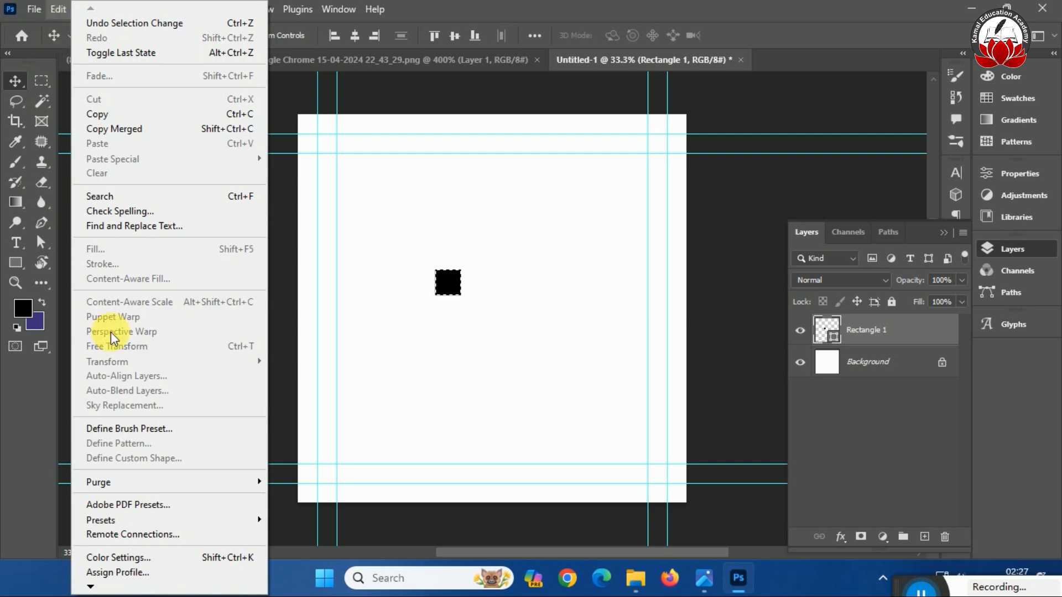
pyautogui.click(127, 430)
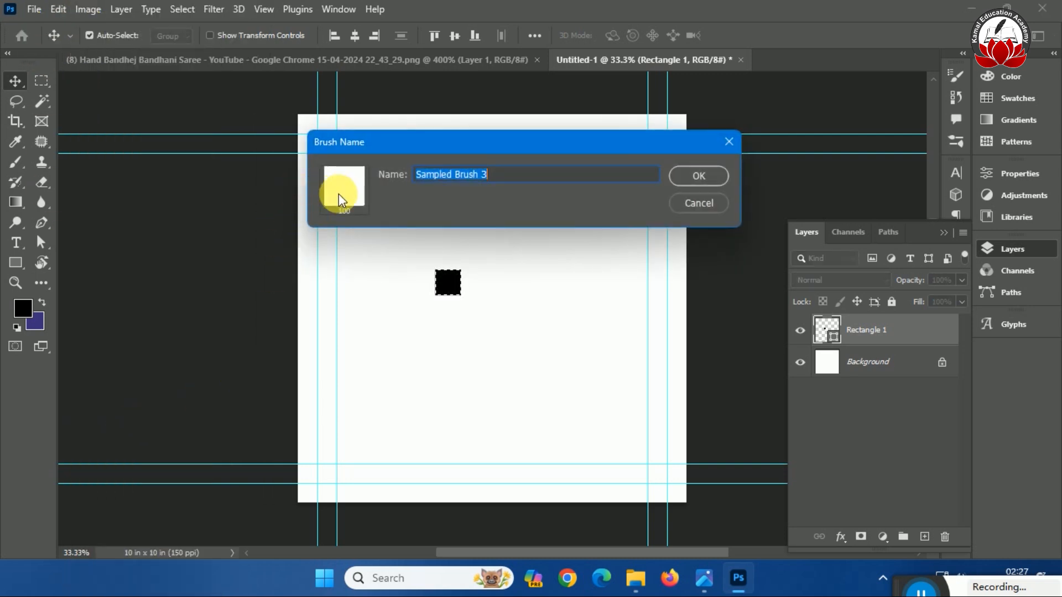
pyautogui.click(701, 175)
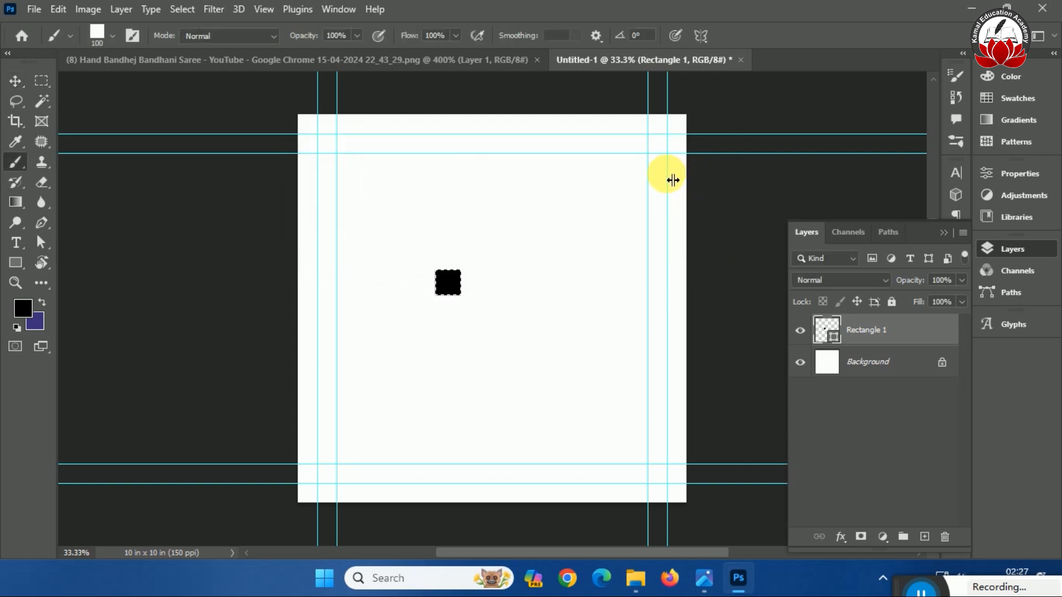
# Delete the black square's layer and add a new empty layer above the background
pyautogui.press('Delete')
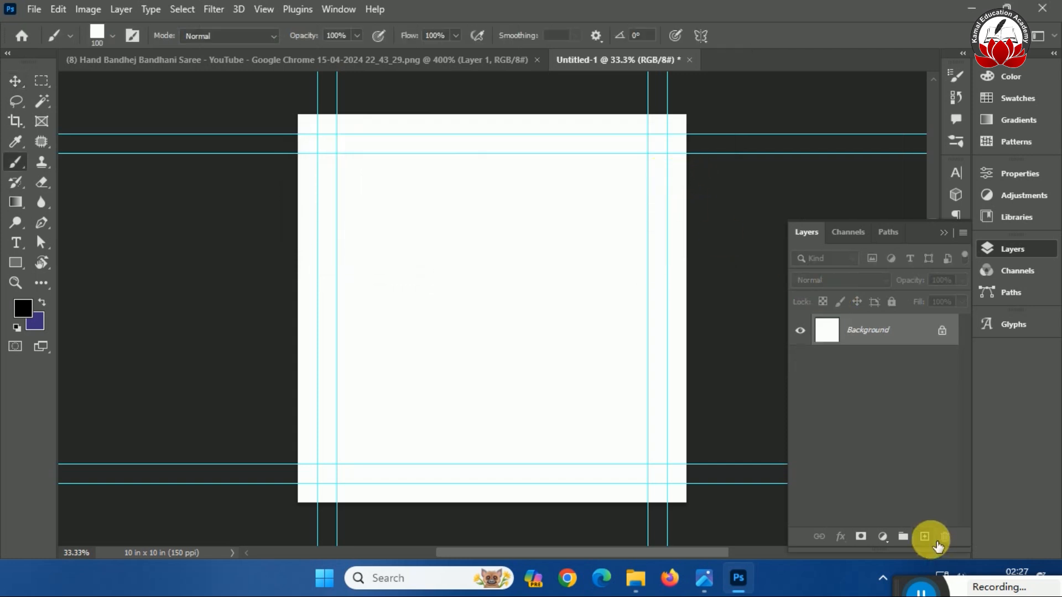
pyautogui.click(924, 537)
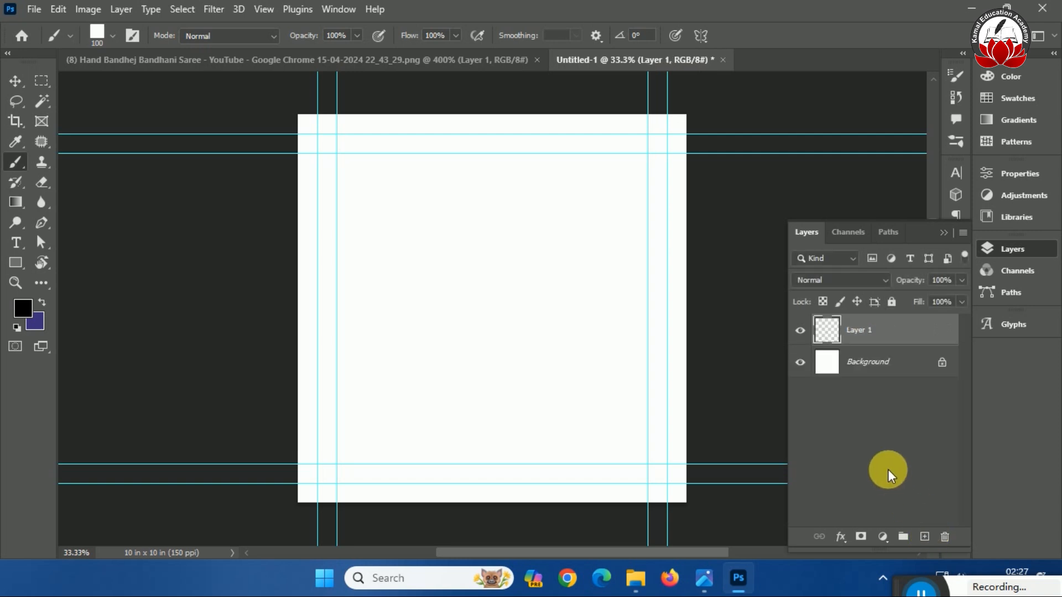
# In the saree reference image, reduce the square brush to 6 px to compare it with the pattern's dots, and return to the blank document
pyautogui.click(340, 61)
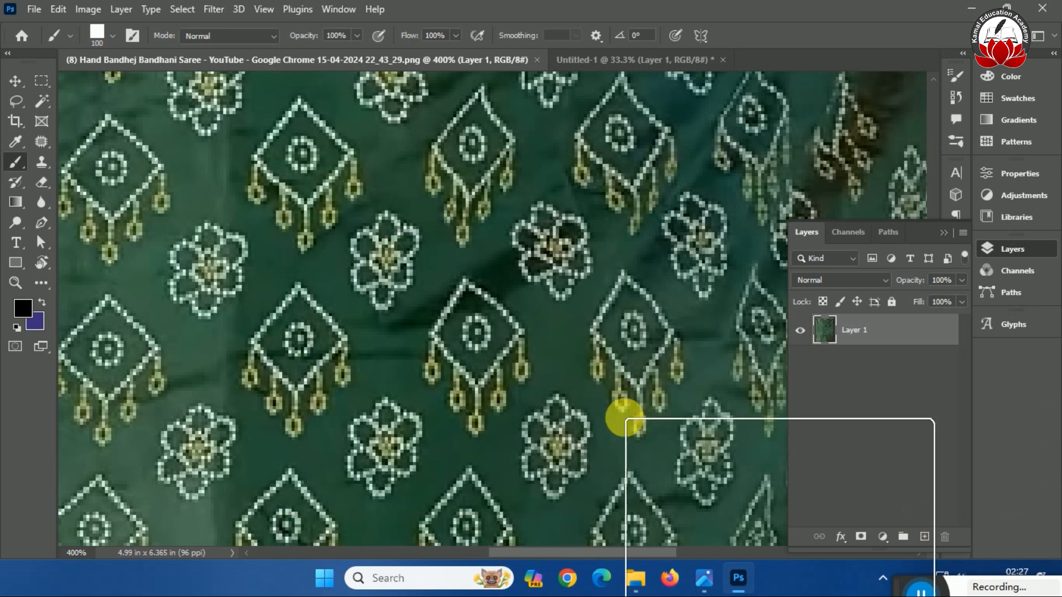
pyautogui.press('[')
pyautogui.press('[')
pyautogui.press('[')
pyautogui.press('[')
pyautogui.press('[')
pyautogui.press('[')
pyautogui.press('[')
pyautogui.press('[')
pyautogui.press('[')
pyautogui.press('[')
pyautogui.press('[')
pyautogui.press('[')
pyautogui.press('[')
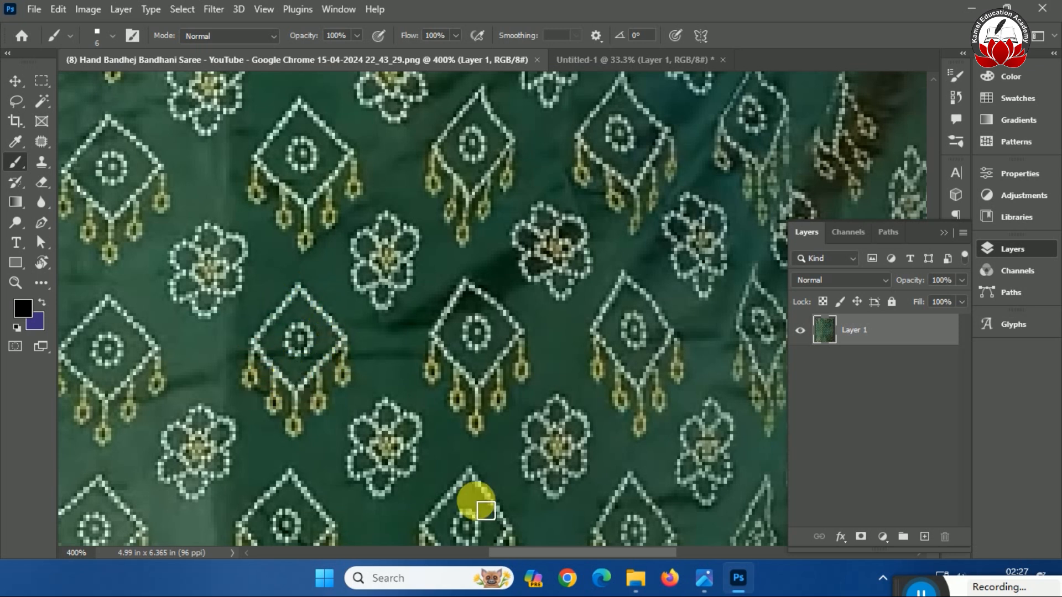
pyautogui.moveTo(736, 578)
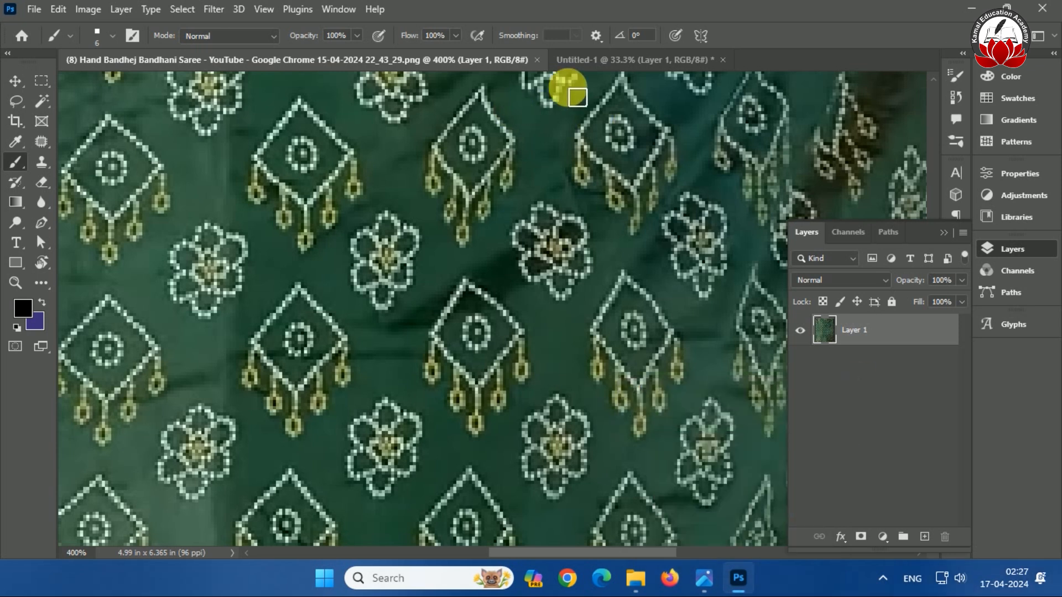
pyautogui.click(612, 57)
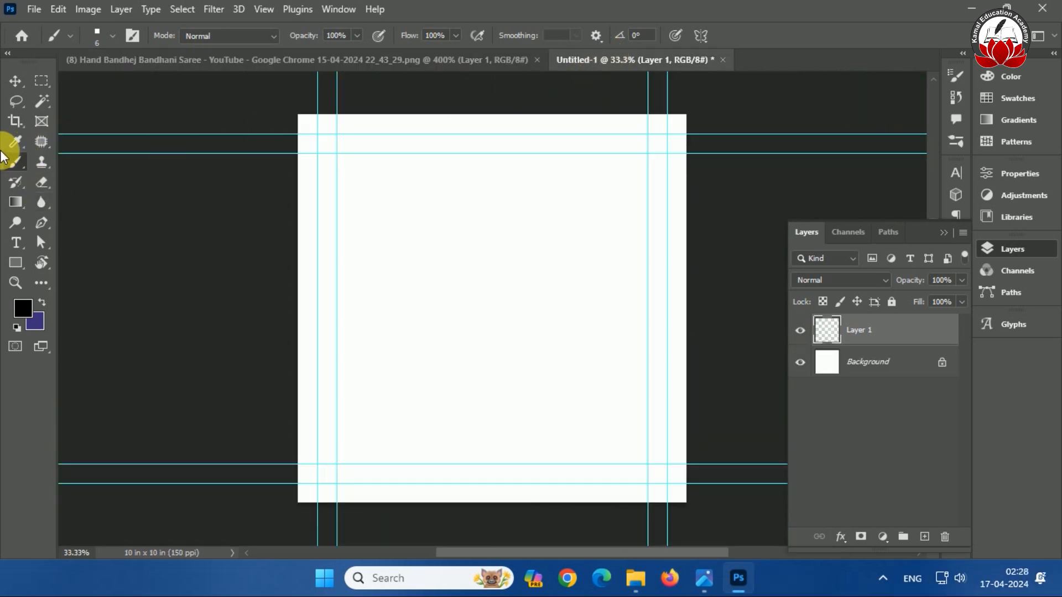
# Reduce the canvas guides to one vertical and one horizontal guide crossing at the centre of the canvas
pyautogui.click(15, 80)
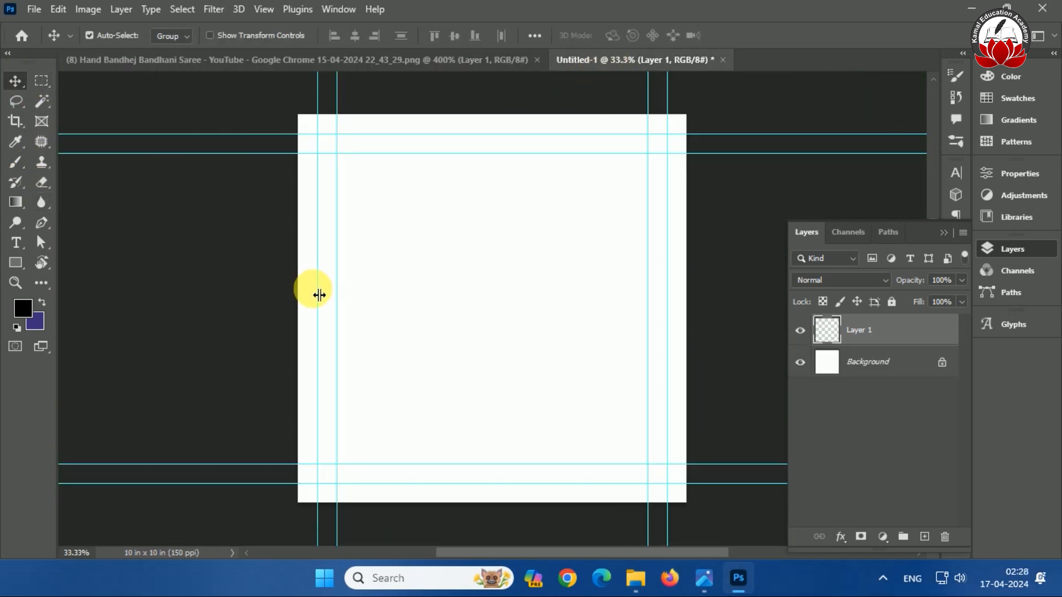
pyautogui.moveTo(325, 294); pyautogui.dragTo(33, 274)
pyautogui.moveTo(673, 249); pyautogui.dragTo(11, 260)
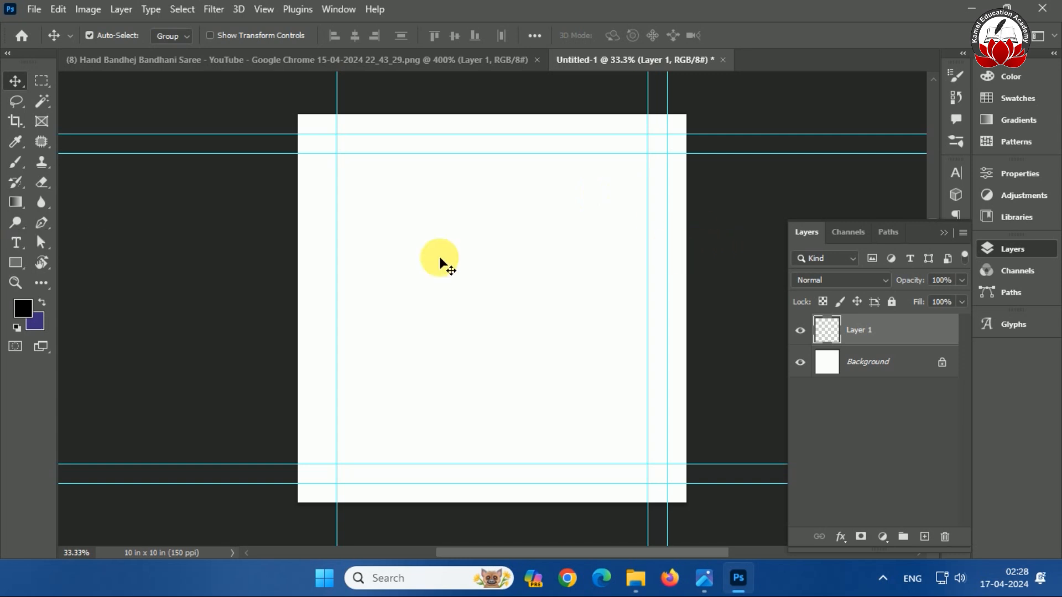
pyautogui.moveTo(654, 290); pyautogui.dragTo(501, 293)
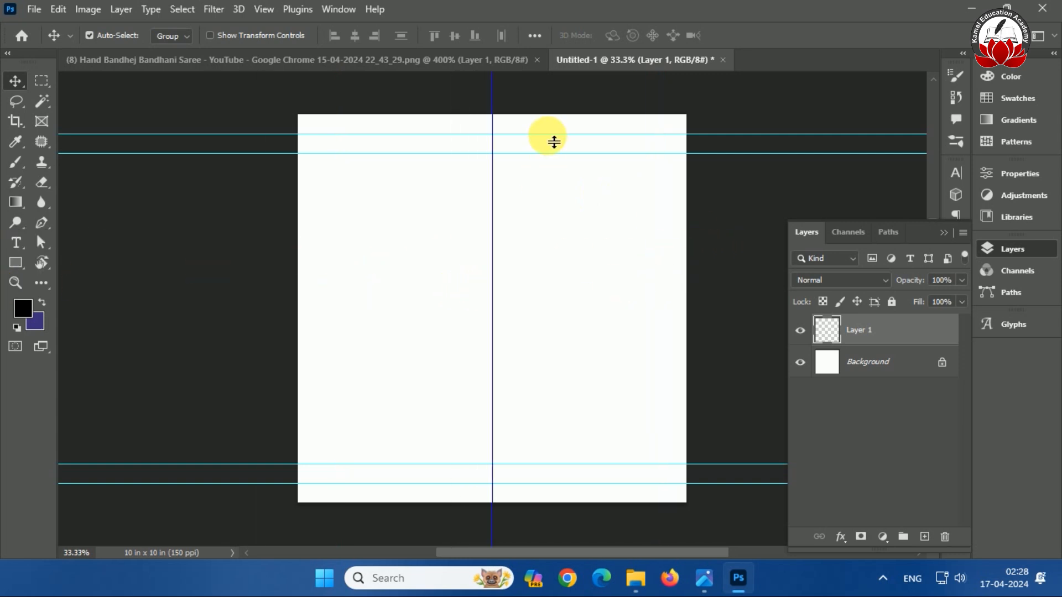
pyautogui.moveTo(570, 29); pyautogui.dragTo(570, 31)
pyautogui.moveTo(557, 141); pyautogui.dragTo(570, 33)
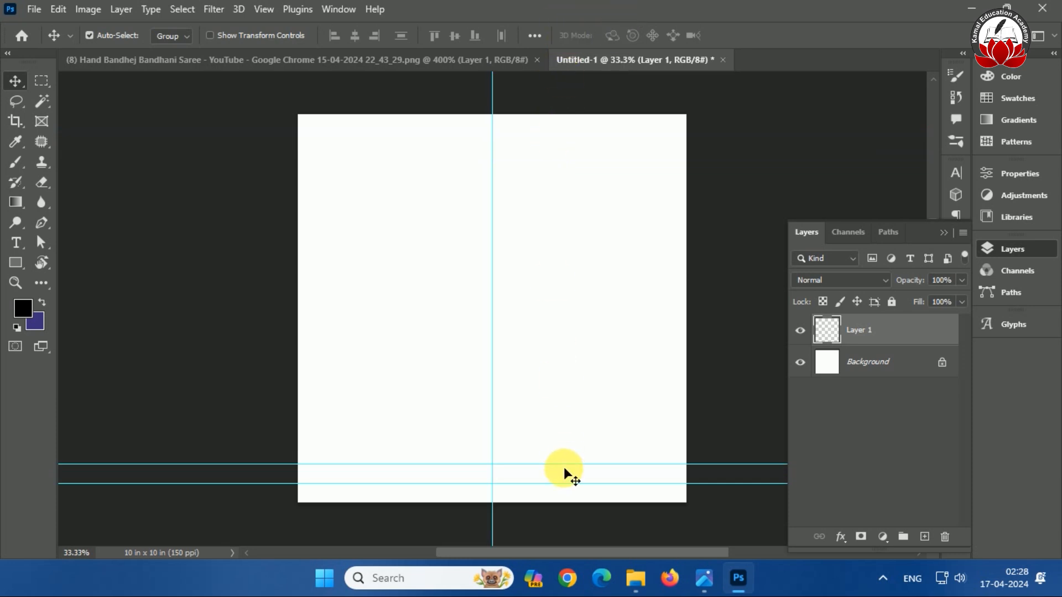
pyautogui.moveTo(564, 467); pyautogui.dragTo(573, 316)
pyautogui.click(485, 379)
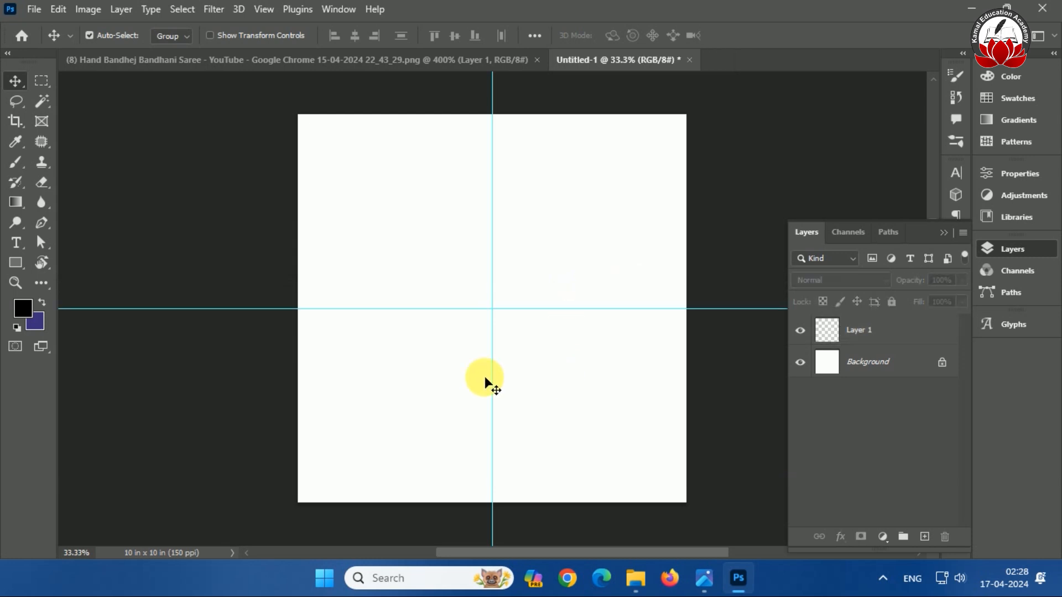
# Create a rectangle shape of 500 px by 500 px with 3 px corner radii near the canvas centre
pyautogui.click(17, 264)
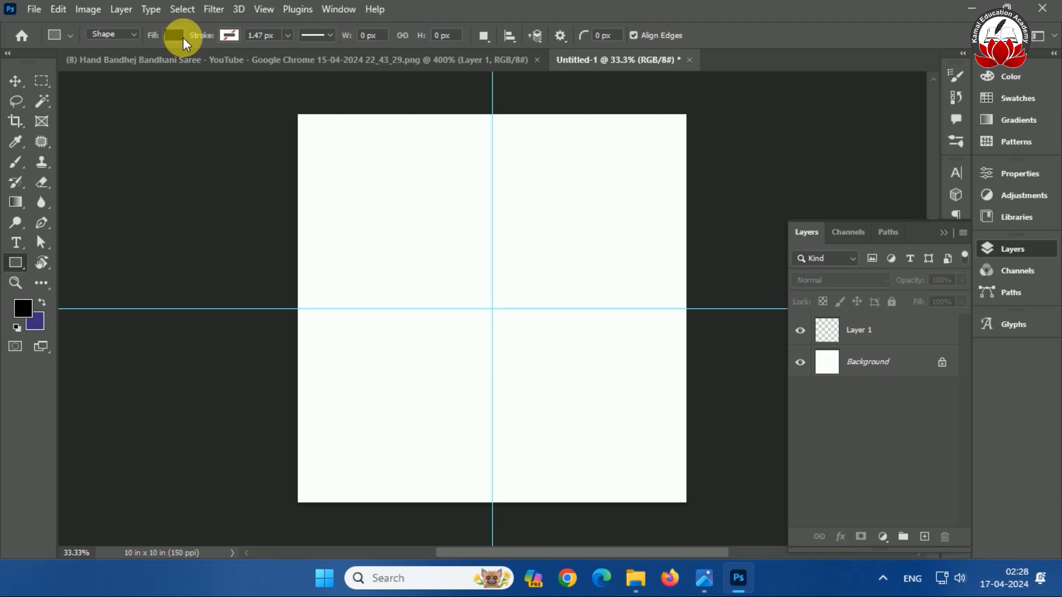
pyautogui.click(463, 294)
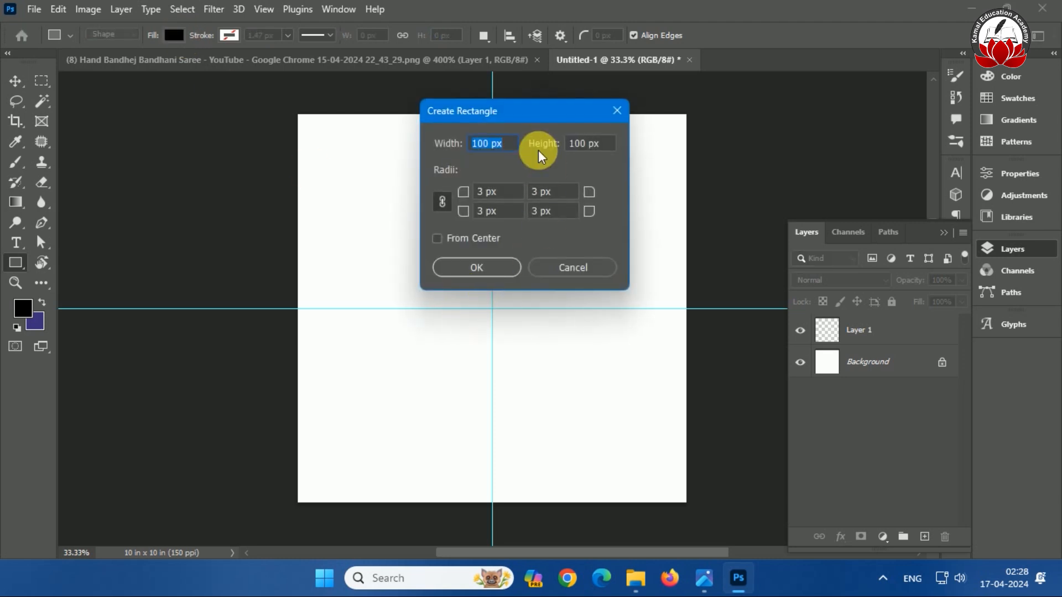
pyautogui.write('500')
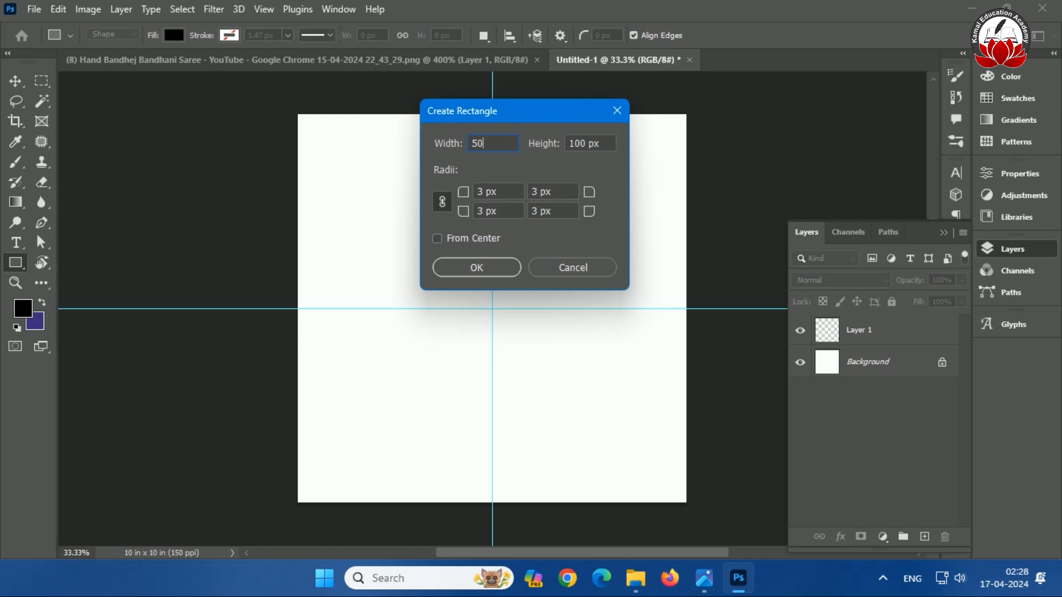
pyautogui.press('Tab')
pyautogui.write('500')
pyautogui.press('Return')
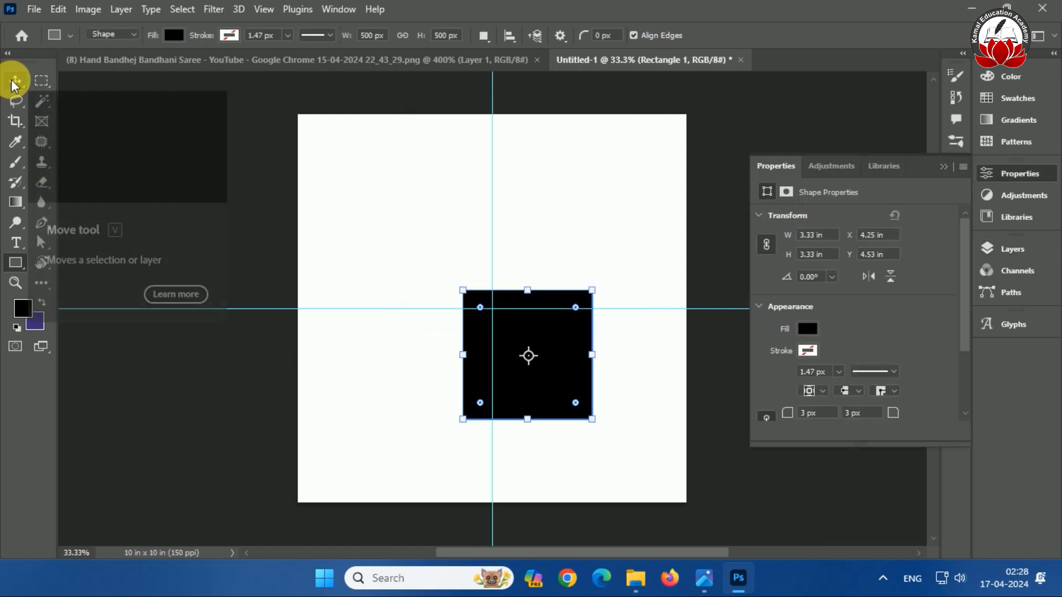
# Remove the square shape's fill and give it an orange stroke
pyautogui.click(807, 328)
pyautogui.click(775, 297)
pyautogui.click(924, 250)
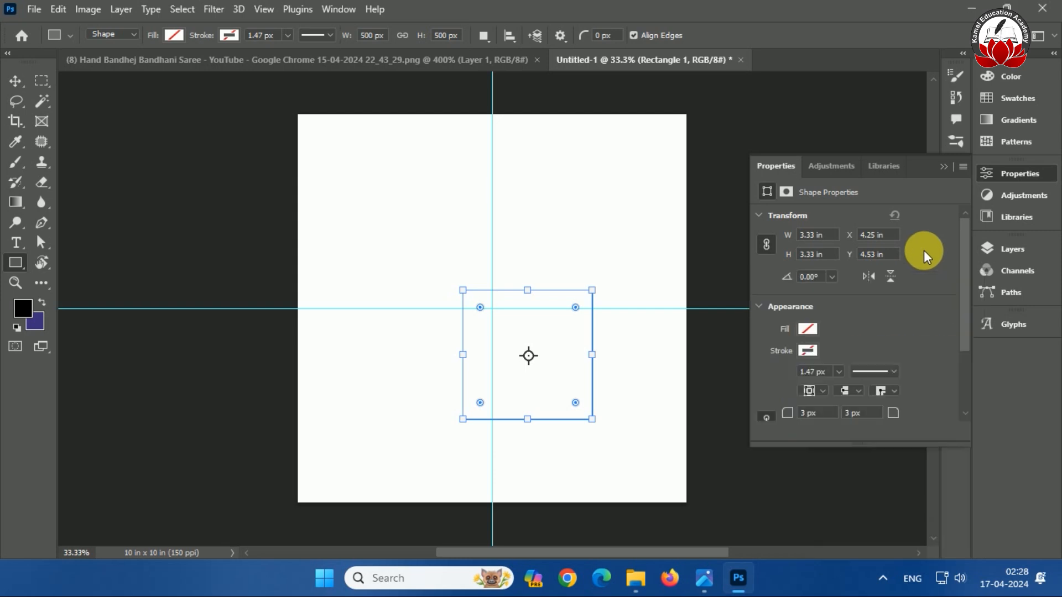
pyautogui.click(812, 348)
pyautogui.click(797, 348)
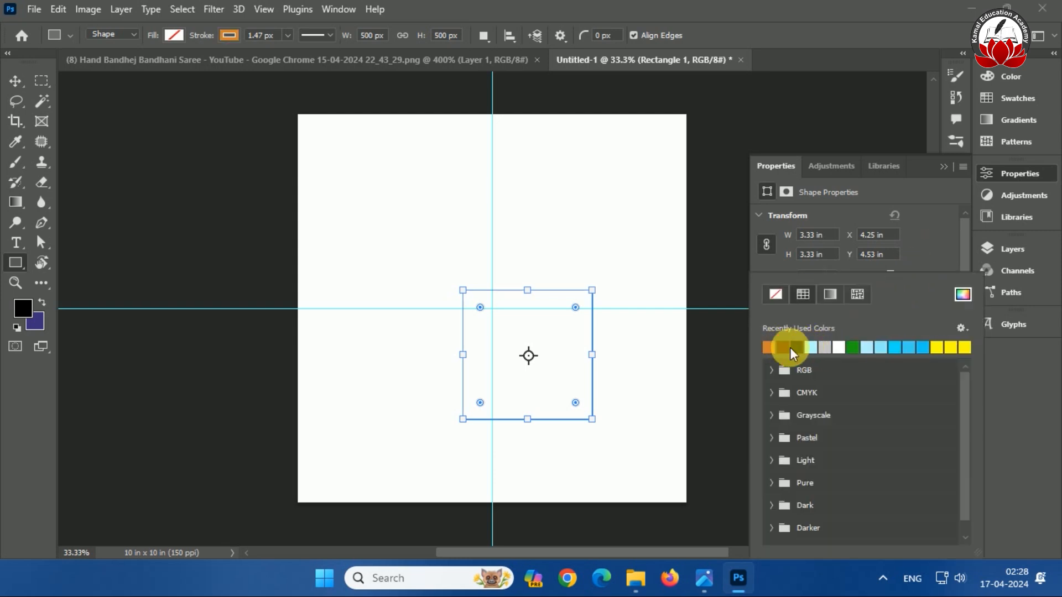
pyautogui.click(929, 240)
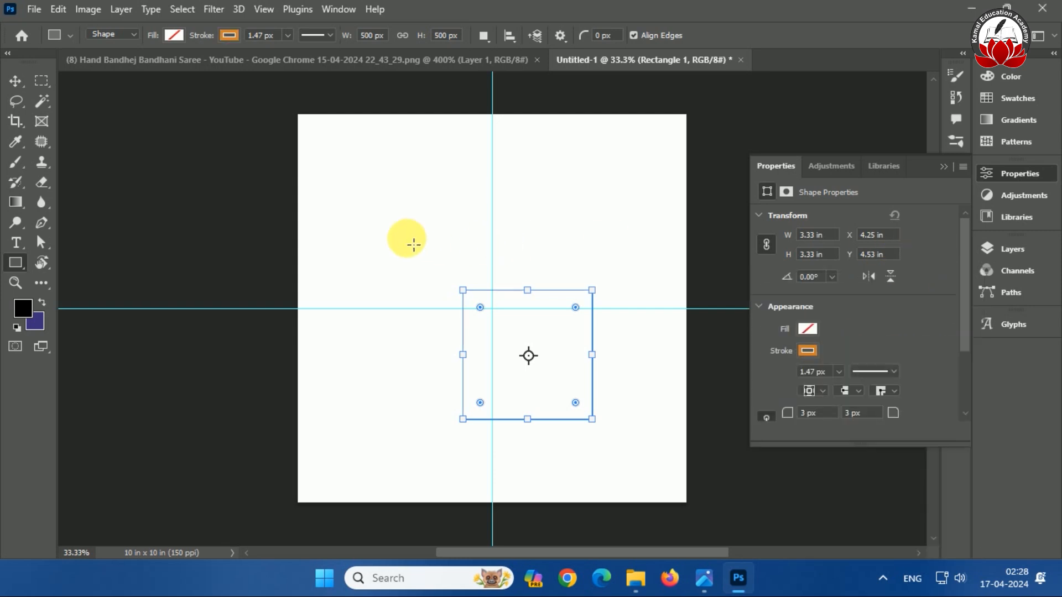
# Centre the square outline on the guide intersection, scale it to about 125% and rotate it 45° to form a diamond
pyautogui.click(14, 81)
pyautogui.press('ctrl')
pyautogui.hotkey('ctrl', 't')
pyautogui.moveTo(571, 370); pyautogui.dragTo(523, 323)
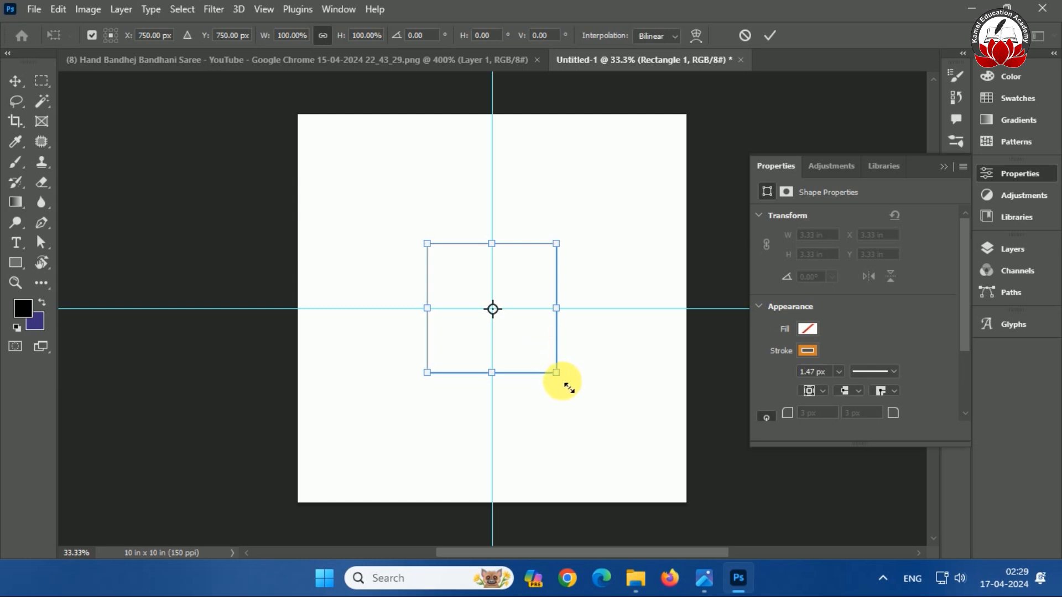
pyautogui.moveTo(566, 383); pyautogui.dragTo(583, 399)
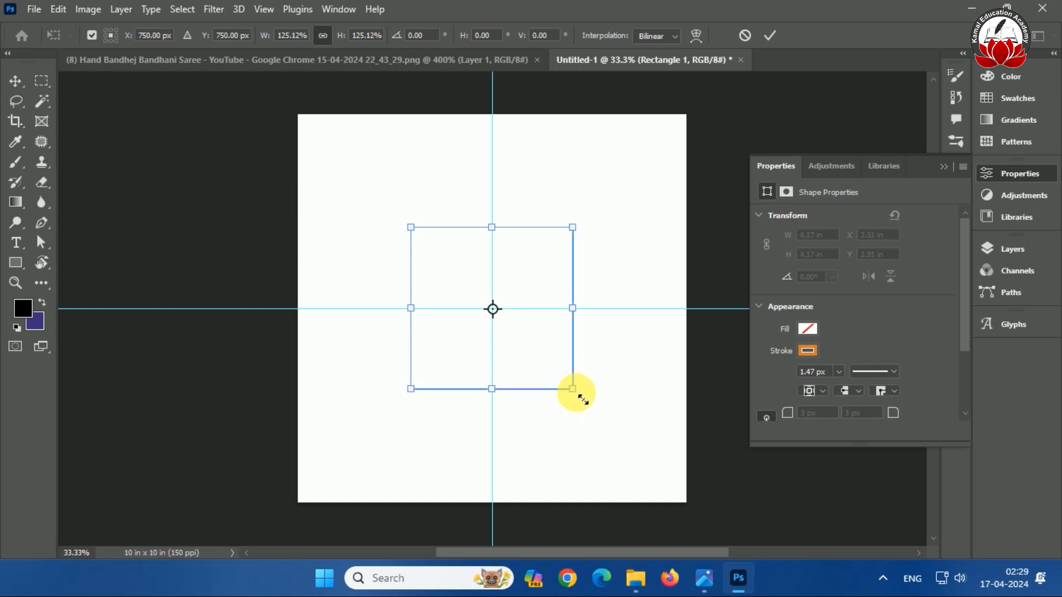
pyautogui.click(435, 36)
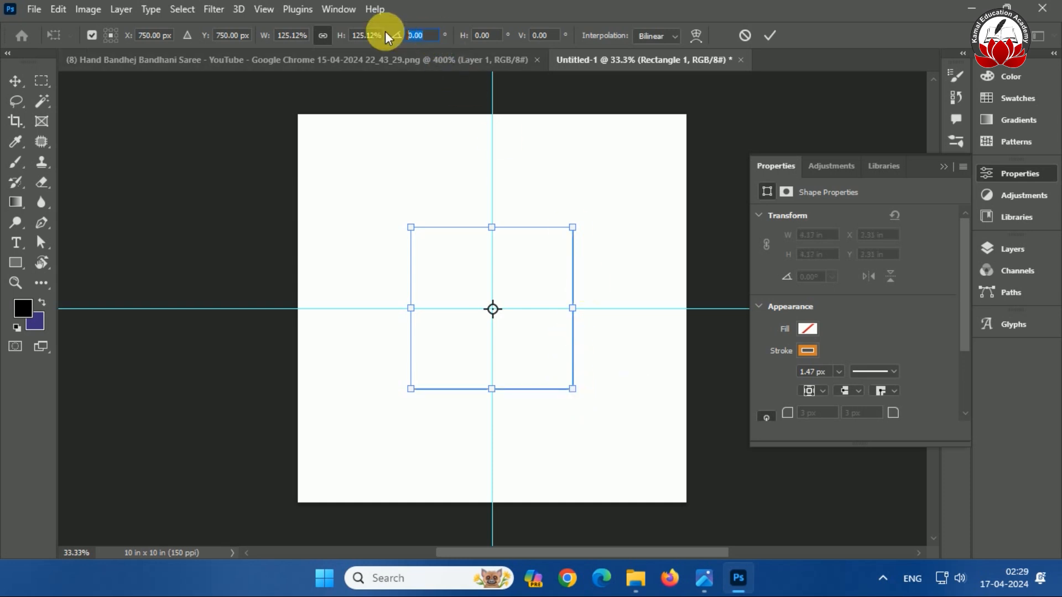
pyautogui.write('45')
pyautogui.press('Return')
pyautogui.press('Return')
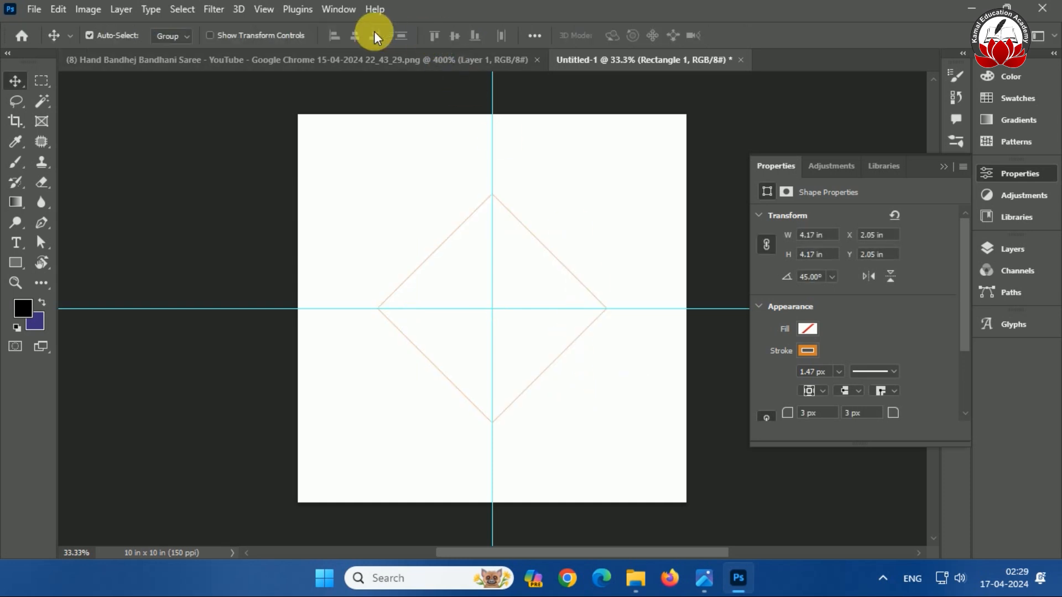
# Check the saree reference image, and place Layer 1 above the Rectangle 1 layer in the new document
pyautogui.click(347, 52)
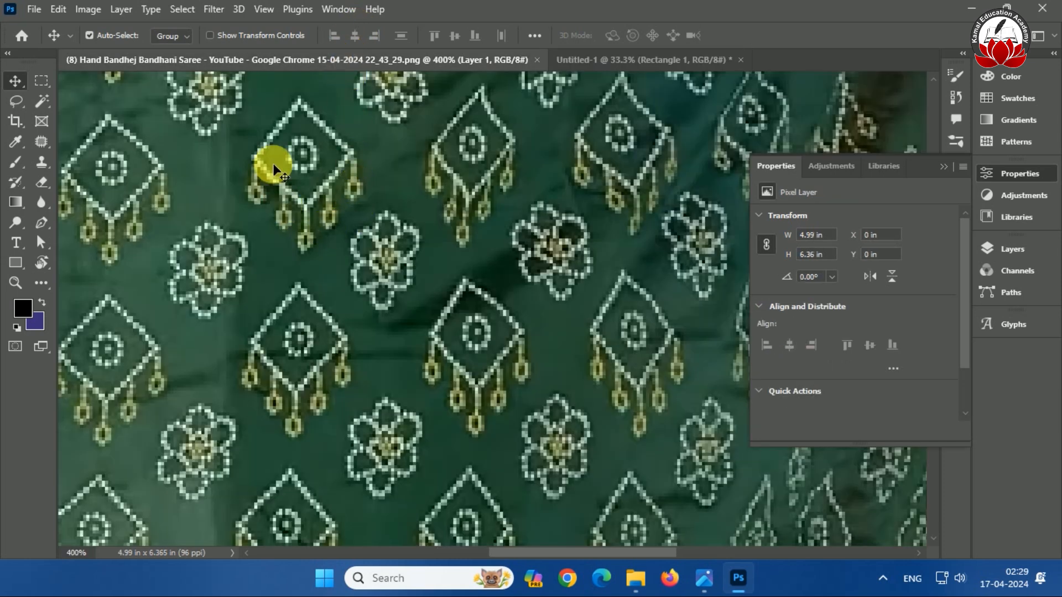
pyautogui.click(646, 59)
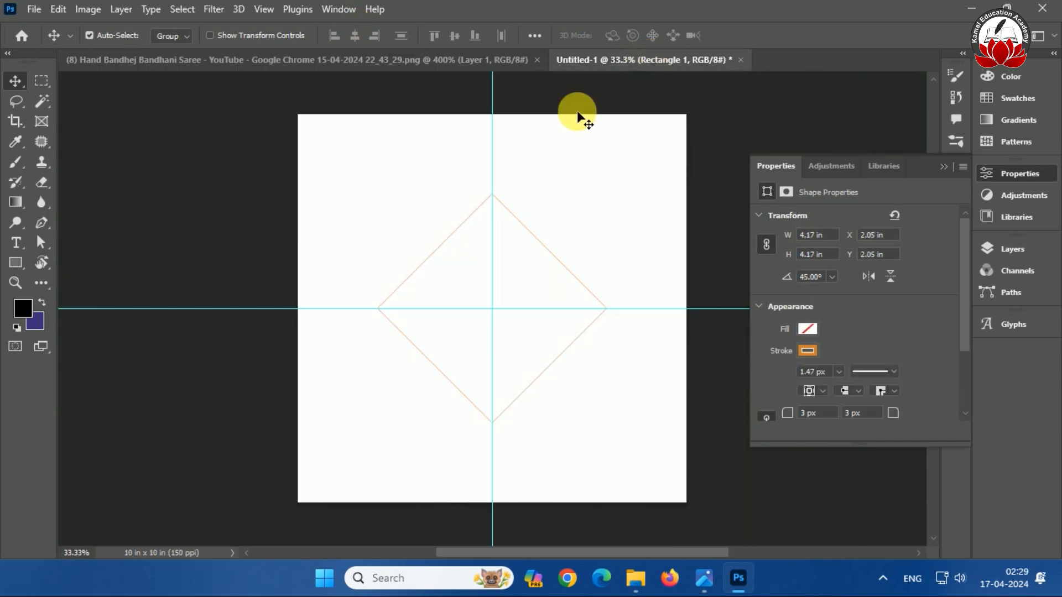
pyautogui.click(1031, 247)
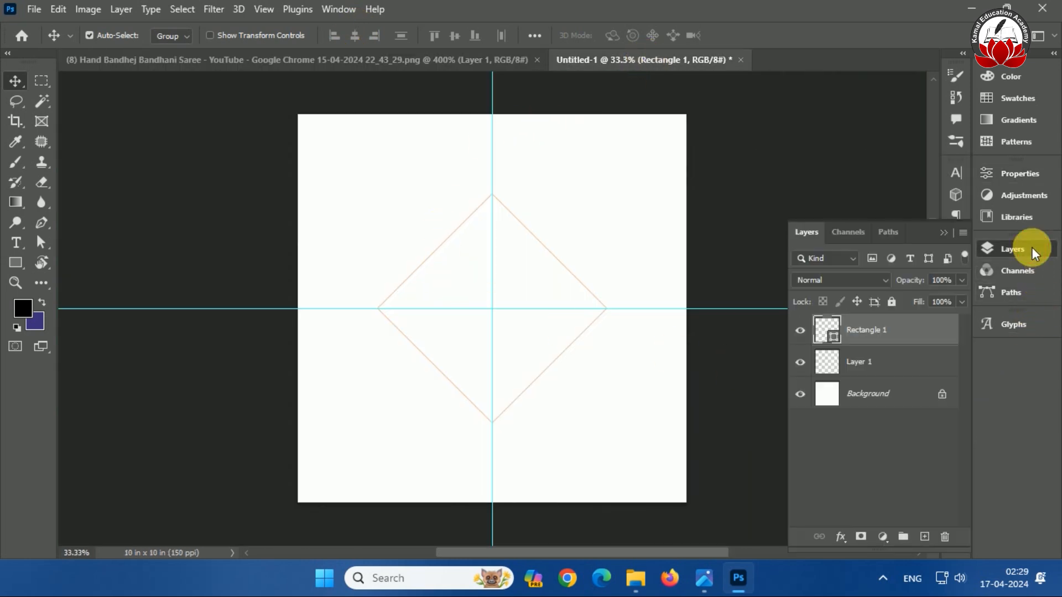
pyautogui.click(868, 363)
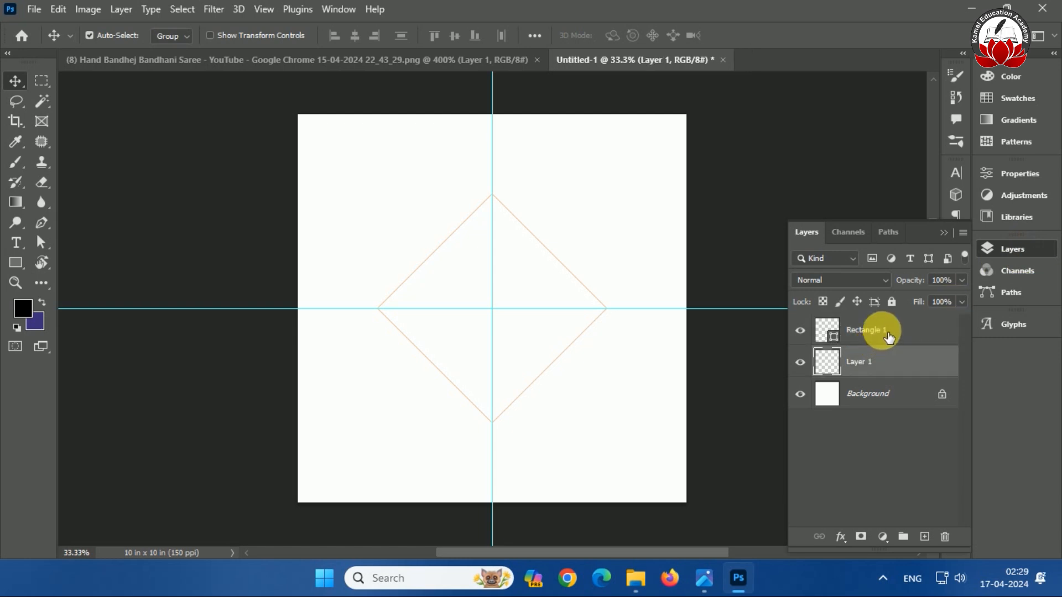
pyautogui.moveTo(882, 339); pyautogui.dragTo(879, 375)
pyautogui.click(879, 340)
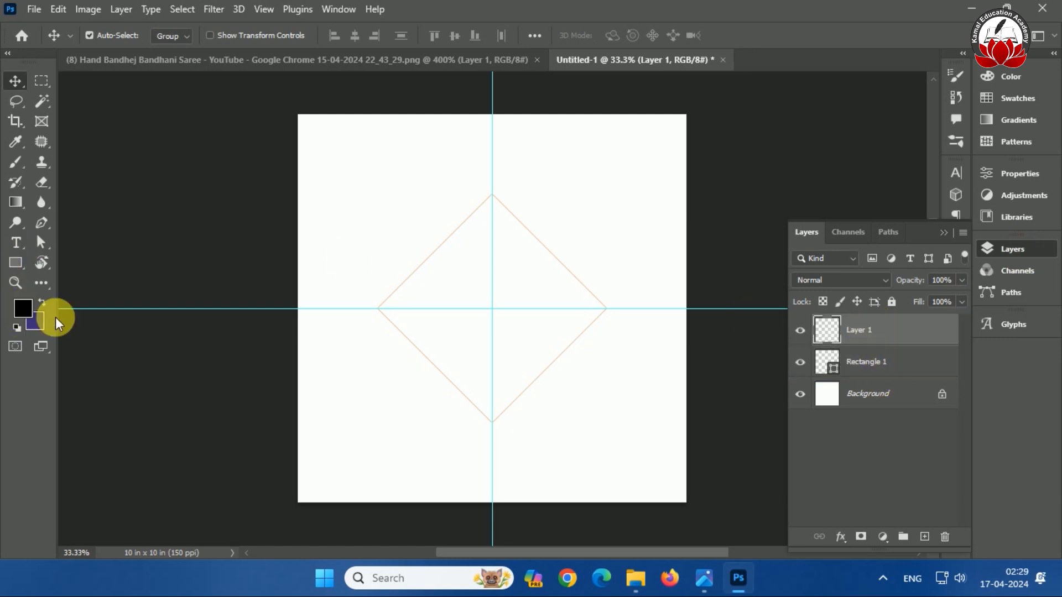
# Sample the saree's dark green as the foreground colour and fill the new document's Background layer with it
pyautogui.click(880, 400)
pyautogui.click(406, 64)
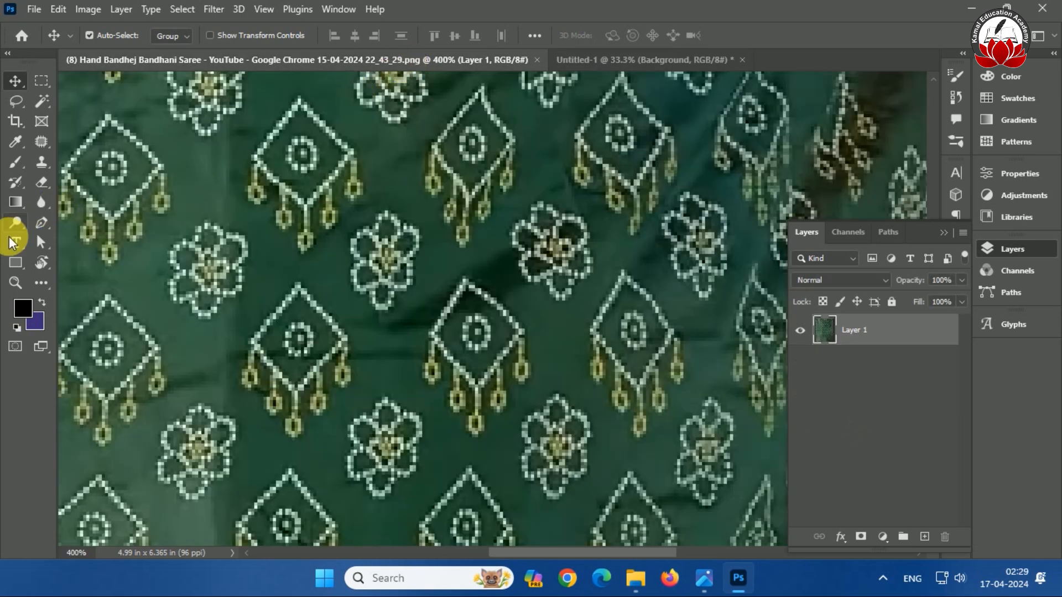
pyautogui.click(16, 308)
pyautogui.click(271, 287)
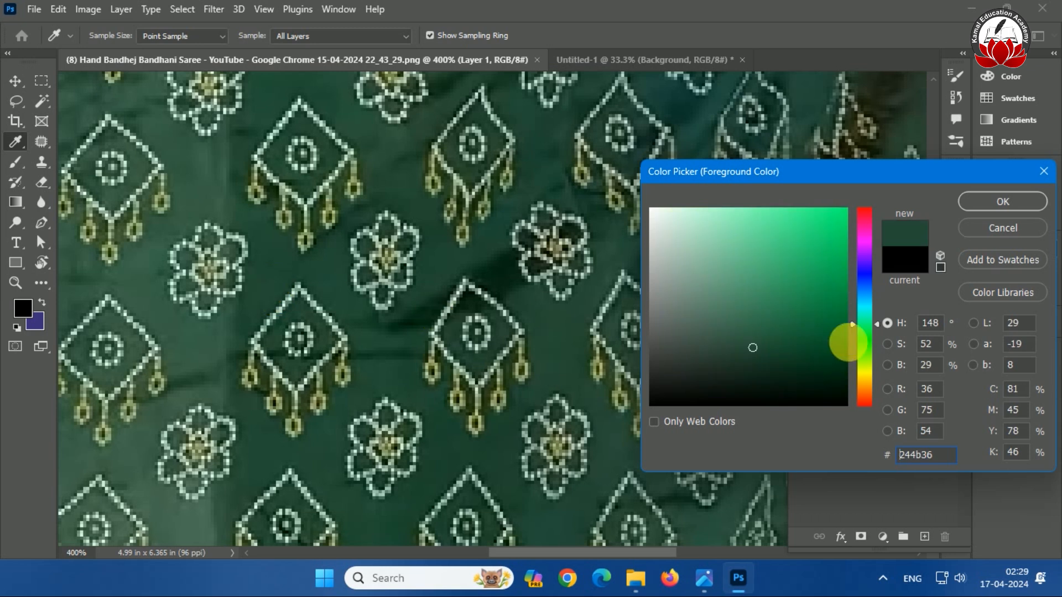
pyautogui.press('Return')
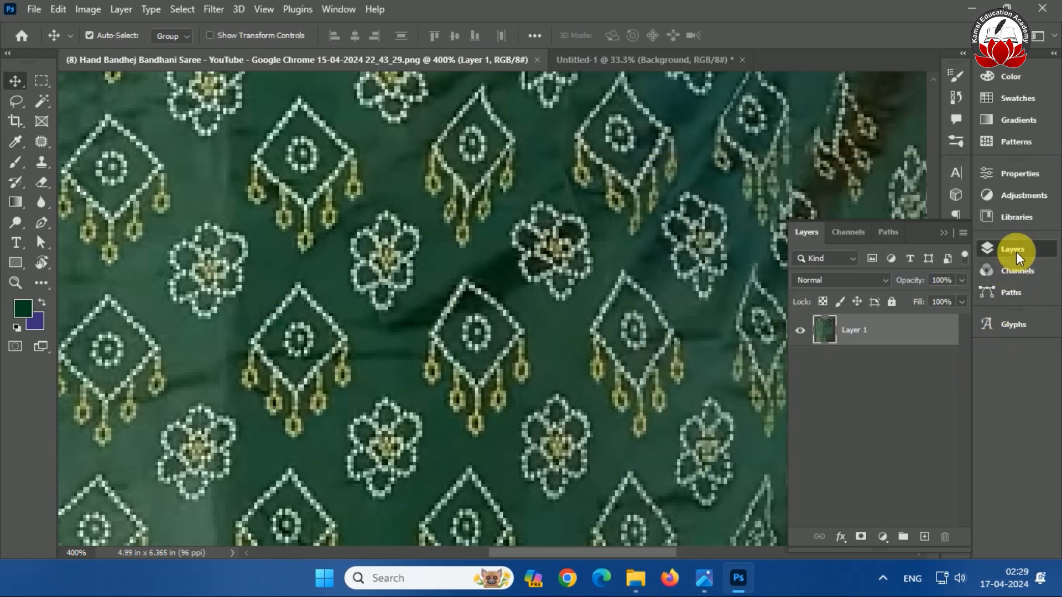
pyautogui.click(600, 58)
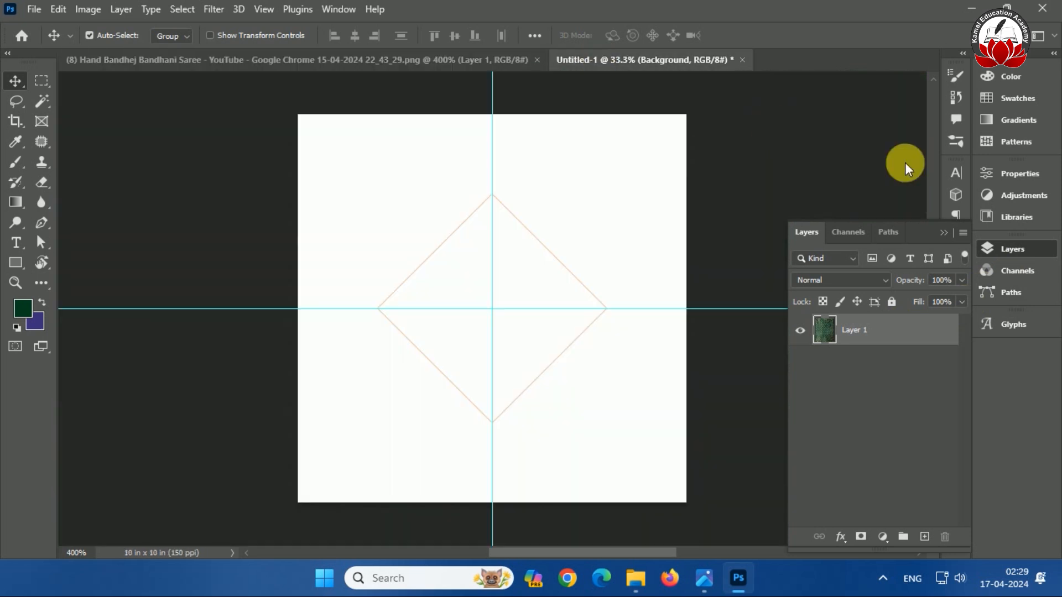
pyautogui.hotkey('alt', 'BackSpace')
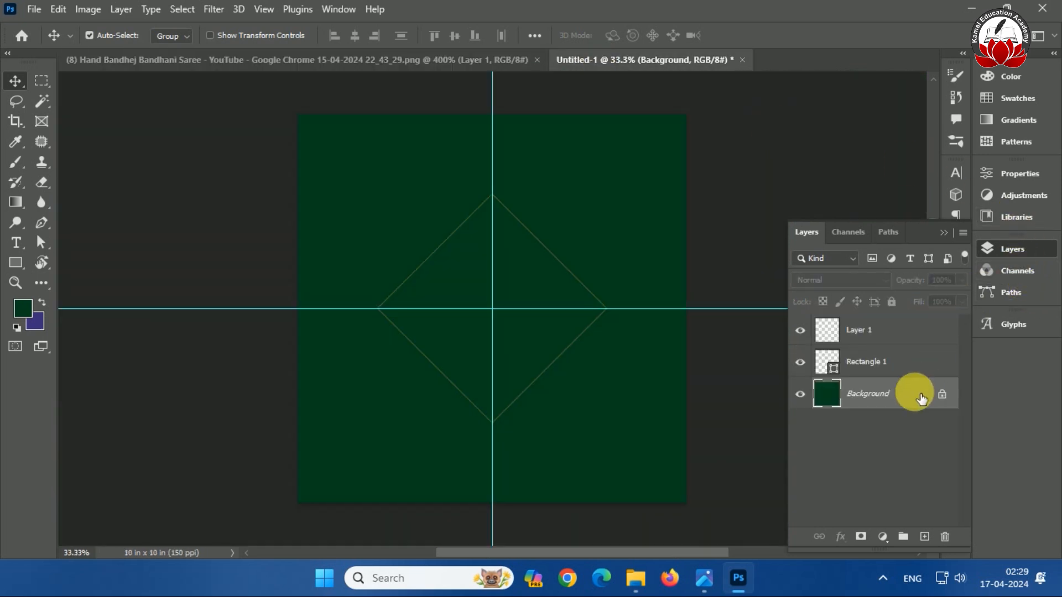
# Set up the square brush at 30 px with a white foreground colour on Layer 1, and undo a test stroke
pyautogui.click(15, 262)
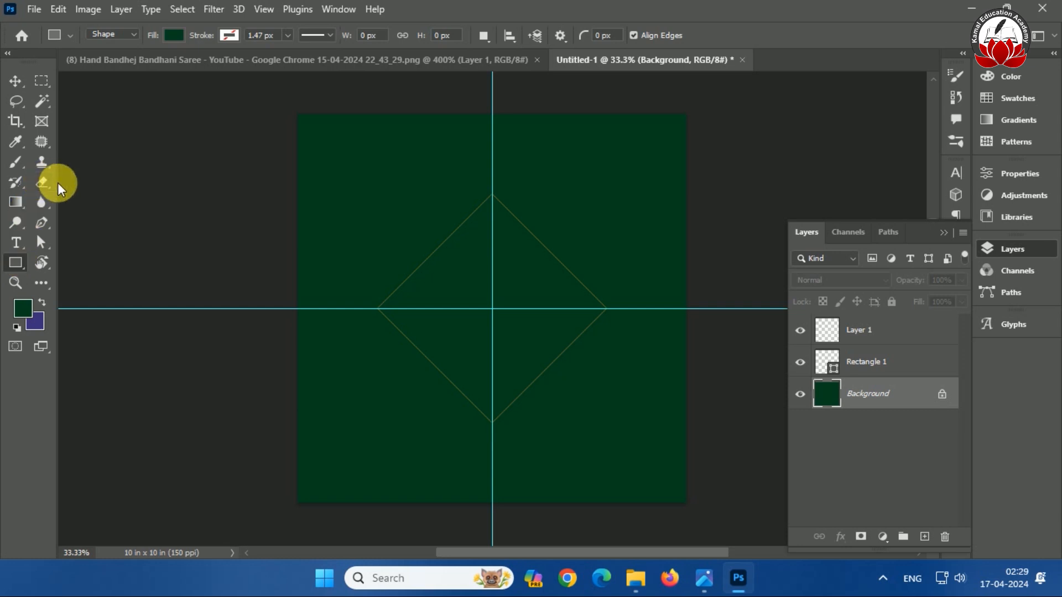
pyautogui.press('b')
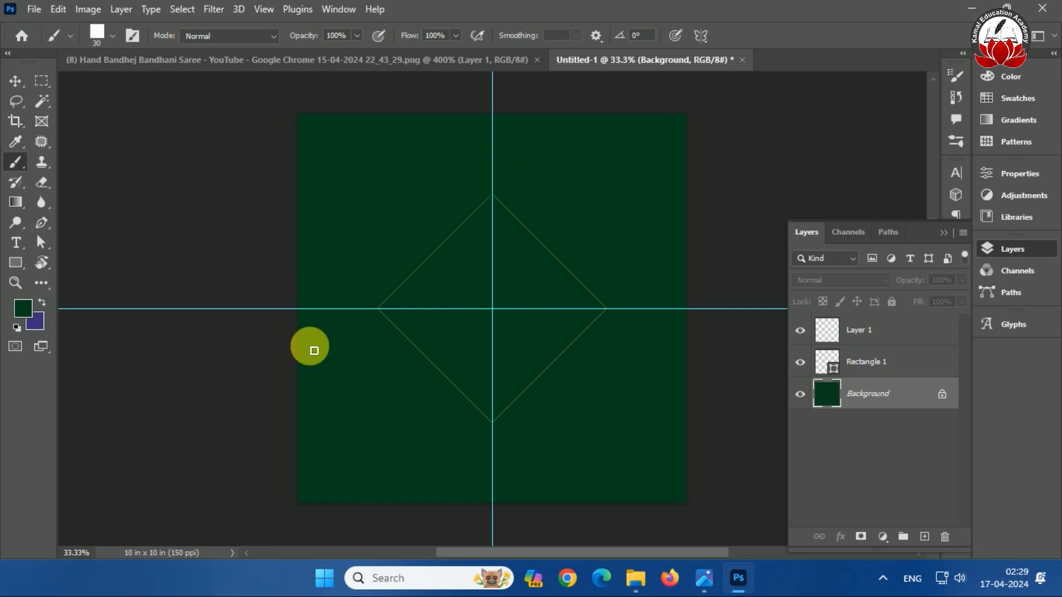
pyautogui.click(22, 307)
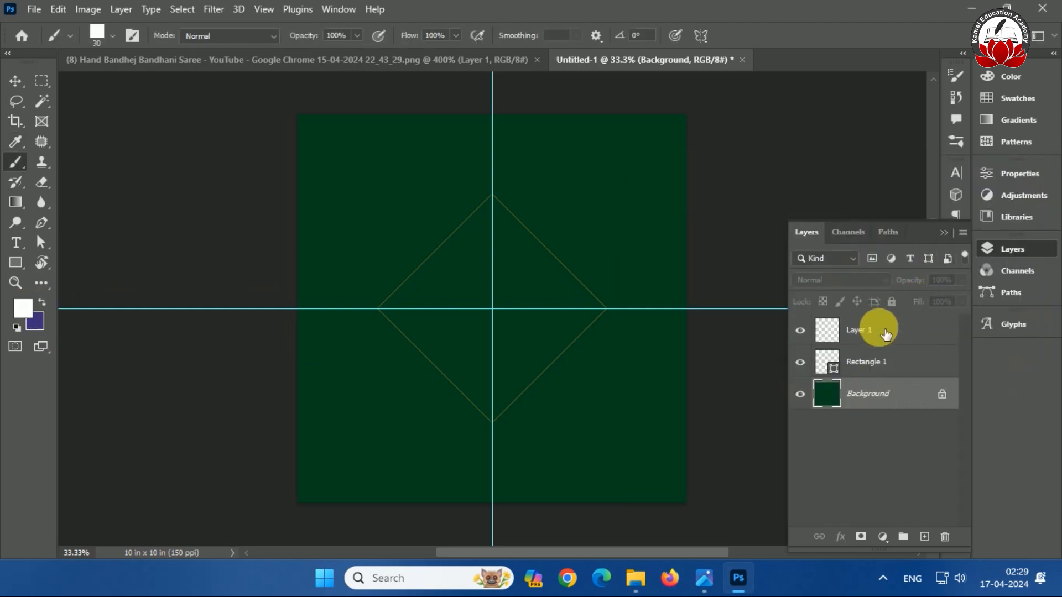
pyautogui.click(874, 331)
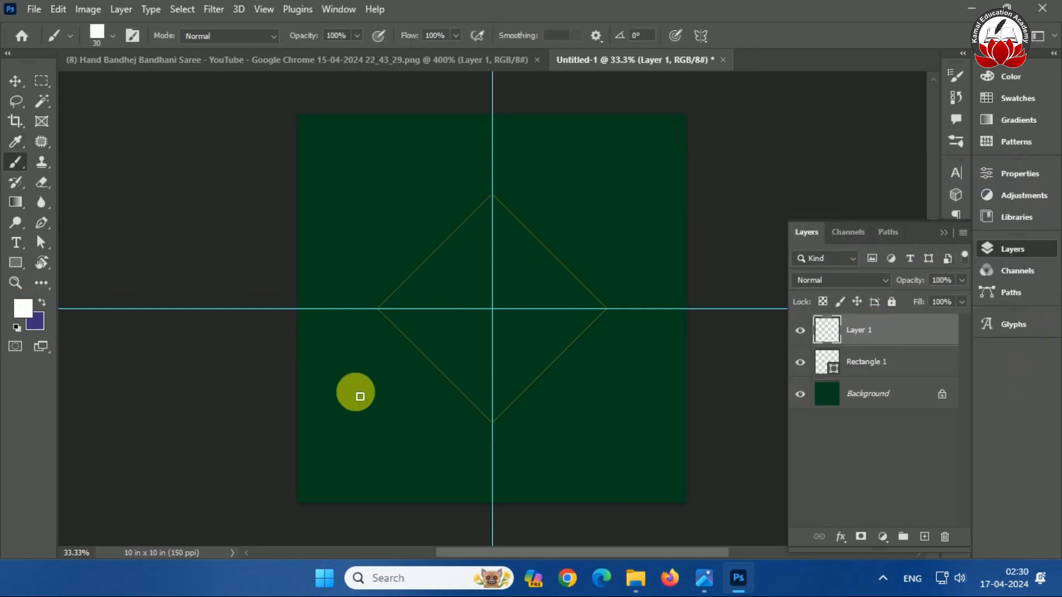
pyautogui.moveTo(357, 392); pyautogui.dragTo(457, 223)
pyautogui.hotkey('ctrl', 'z')
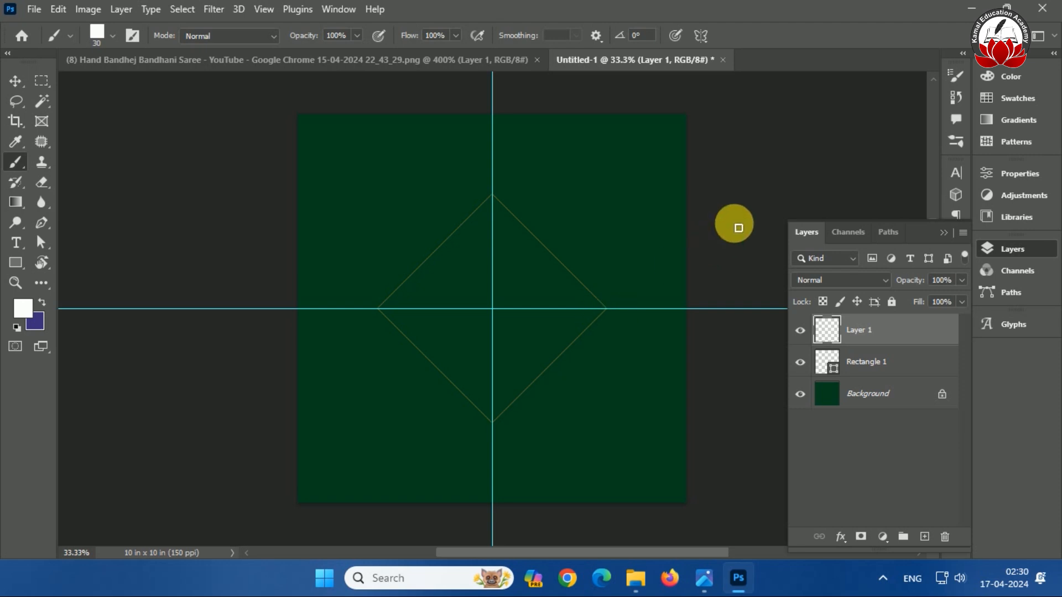
# Set the square brush's spacing to 125%, checking it with test strokes and undoing them
pyautogui.press('F5')
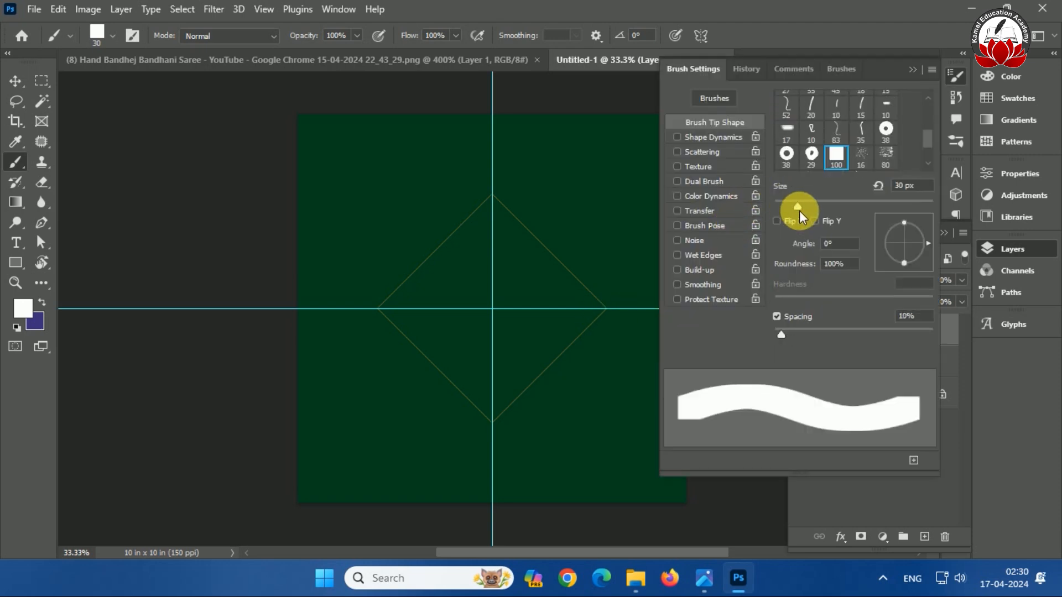
pyautogui.moveTo(782, 336)
pyautogui.mouseDown()
pyautogui.moveTo(870, 325)
pyautogui.moveTo(857, 334)
pyautogui.mouseUp()
pyautogui.moveTo(406, 316); pyautogui.dragTo(521, 232)
pyautogui.hotkey('ctrl', 'z')
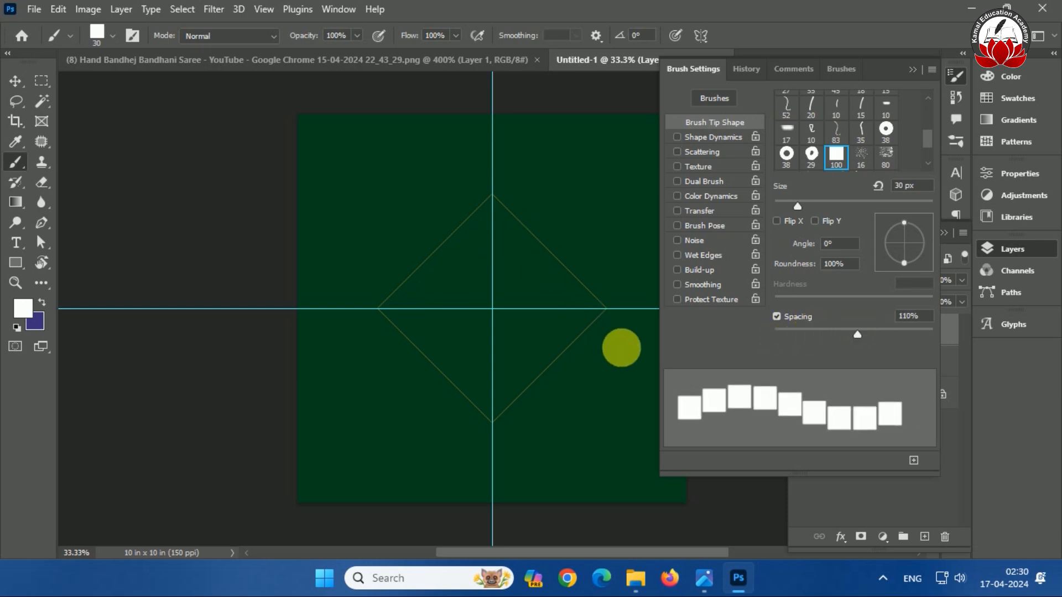
pyautogui.moveTo(857, 334); pyautogui.dragTo(864, 334)
pyautogui.moveTo(461, 365)
pyautogui.mouseDown()
pyautogui.moveTo(519, 302)
pyautogui.moveTo(559, 263)
pyautogui.mouseUp()
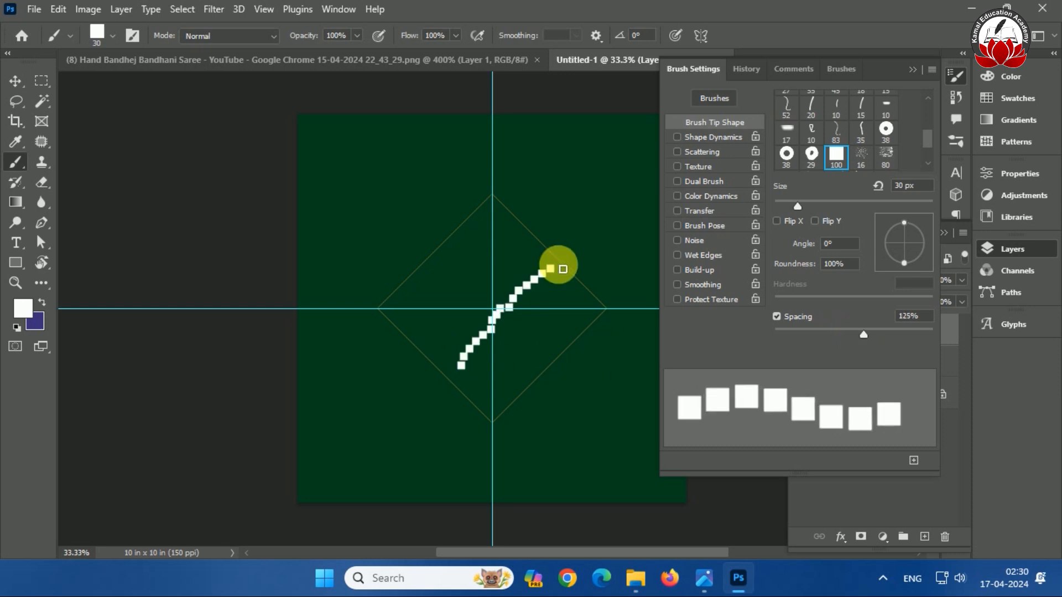
pyautogui.hotkey('ctrl', 'z')
# Paint straight white dotted lines from corner to corner along all four sides of the diamond guide
pyautogui.hotkey('ctrl', '+')
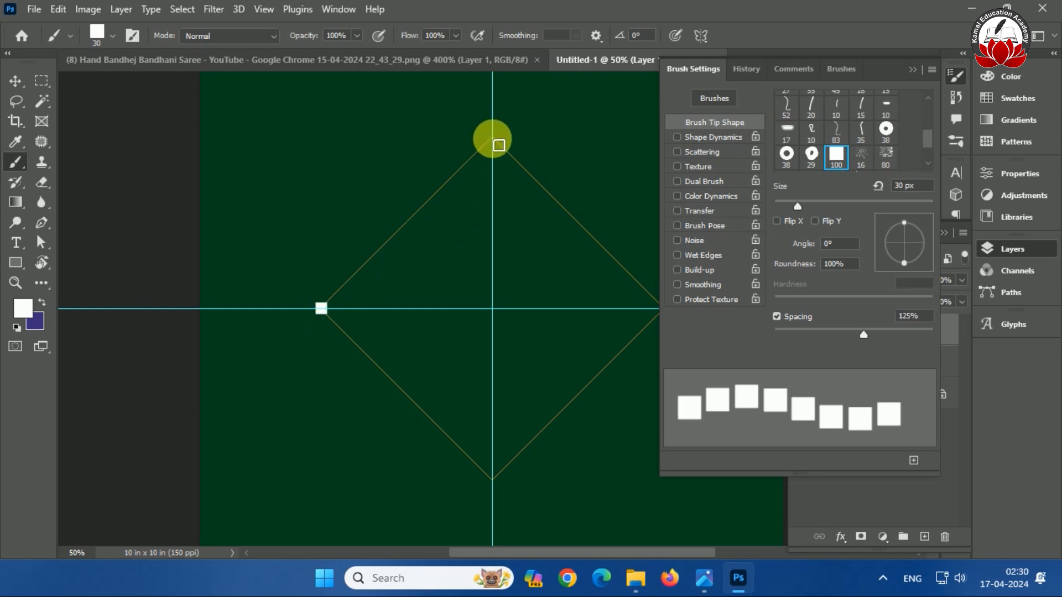
pyautogui.keyDown('shift'); pyautogui.click(492, 141); pyautogui.keyUp('shift')
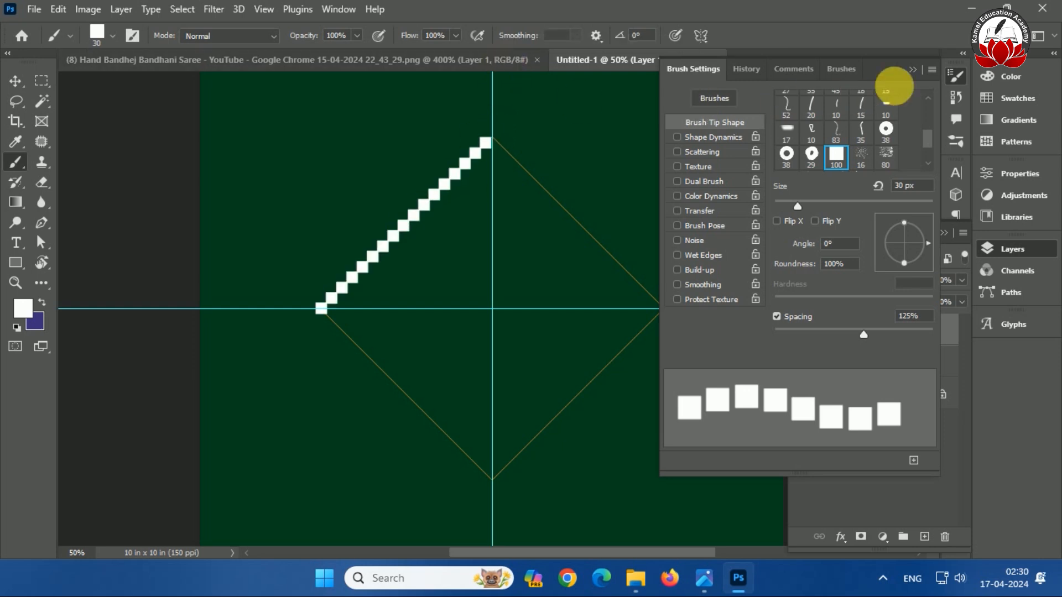
pyautogui.click(912, 69)
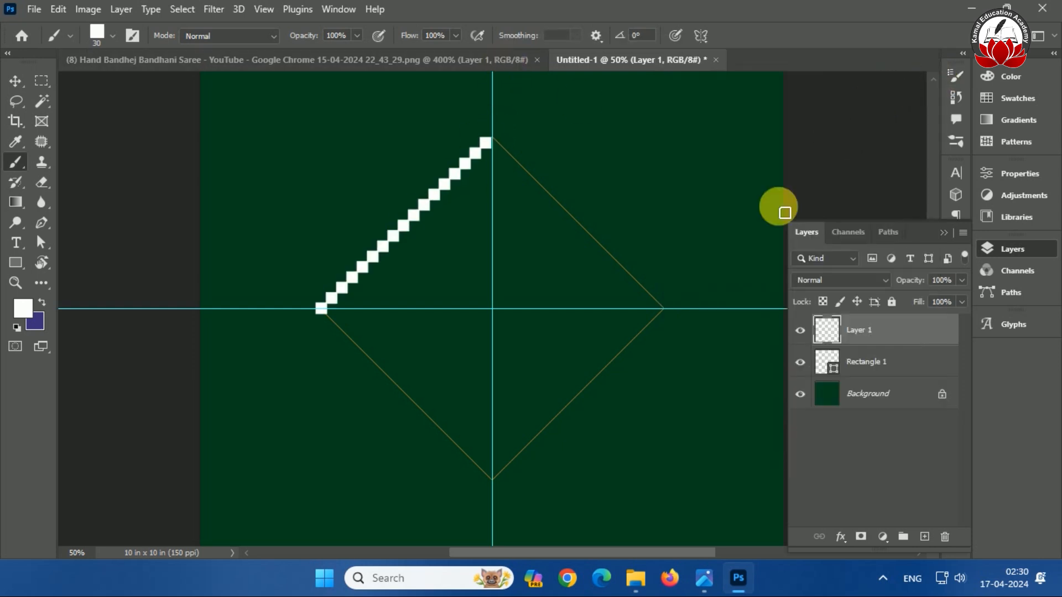
pyautogui.keyDown('shift'); pyautogui.click(662, 310); pyautogui.keyUp('shift')
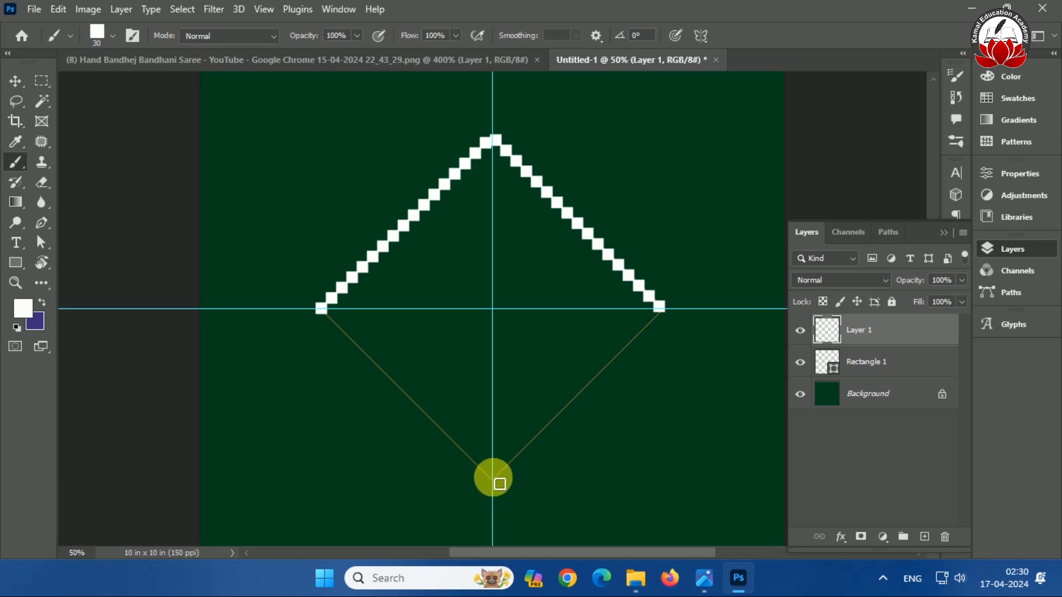
pyautogui.keyDown('shift'); pyautogui.click(500, 484); pyautogui.keyUp('shift')
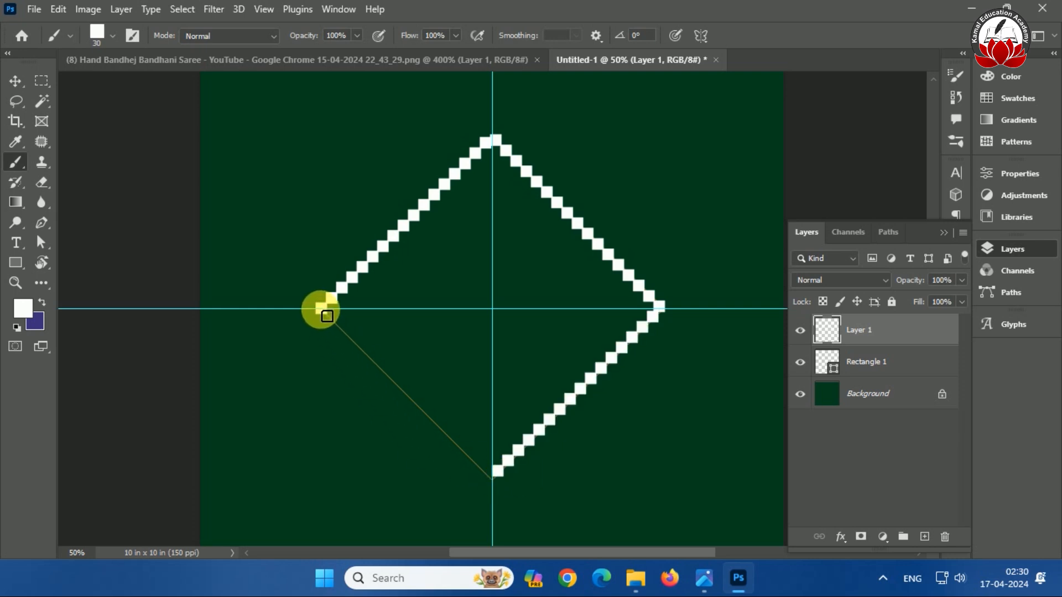
pyautogui.keyDown('shift'); pyautogui.click(324, 310); pyautogui.keyUp('shift')
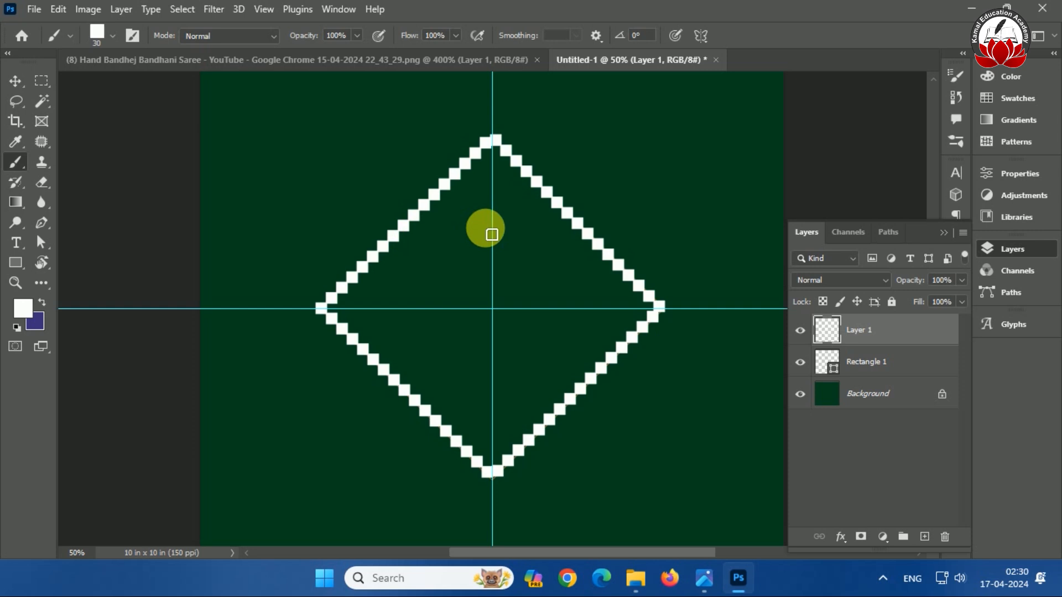
# Check the diamond motif in the saree reference image, and stamp one white square dot on the guide intersection of the new document
pyautogui.click(402, 63)
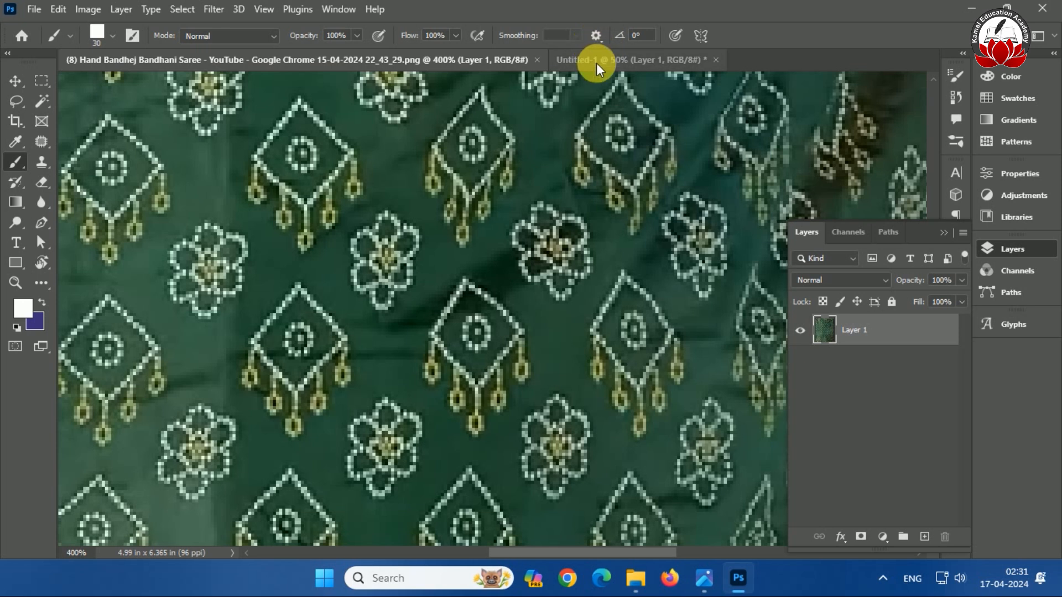
pyautogui.hotkey('ctrl', '-')
pyautogui.hotkey('ctrl', '-')
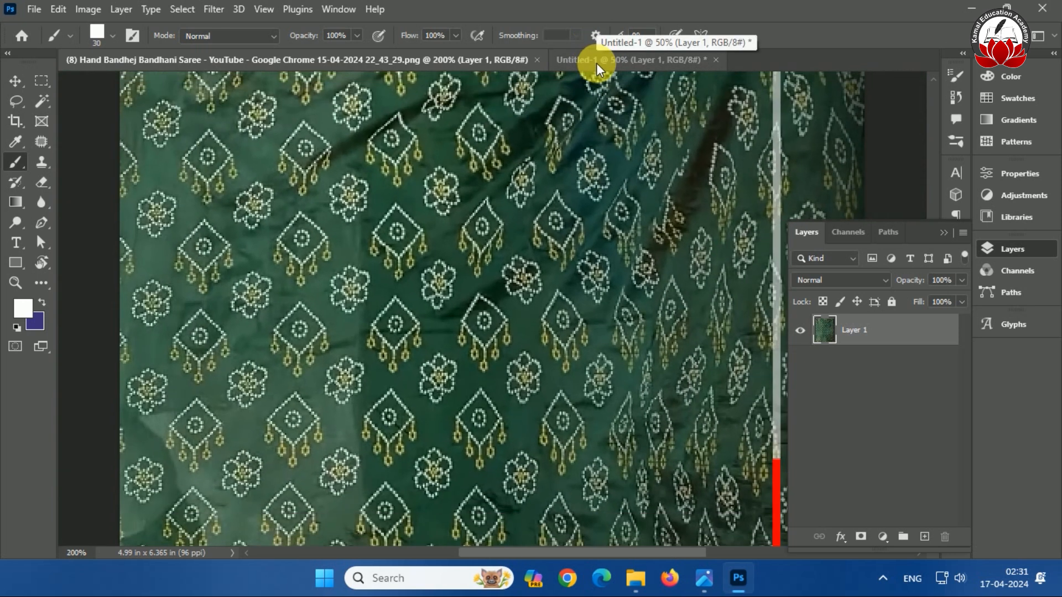
pyautogui.hotkey('ctrl', '+')
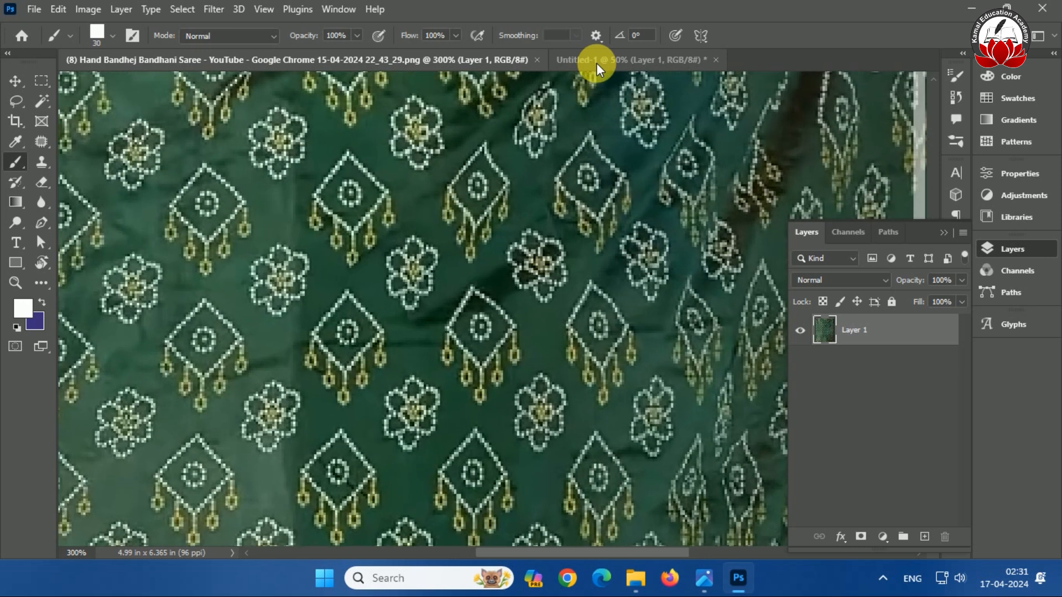
pyautogui.hotkey('ctrl', '+')
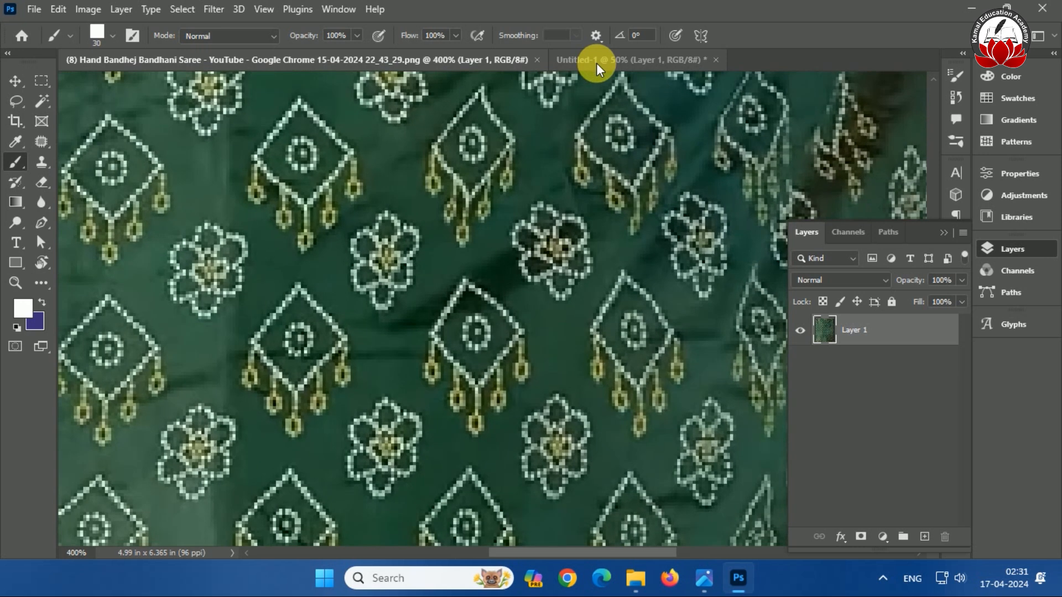
pyautogui.click(564, 59)
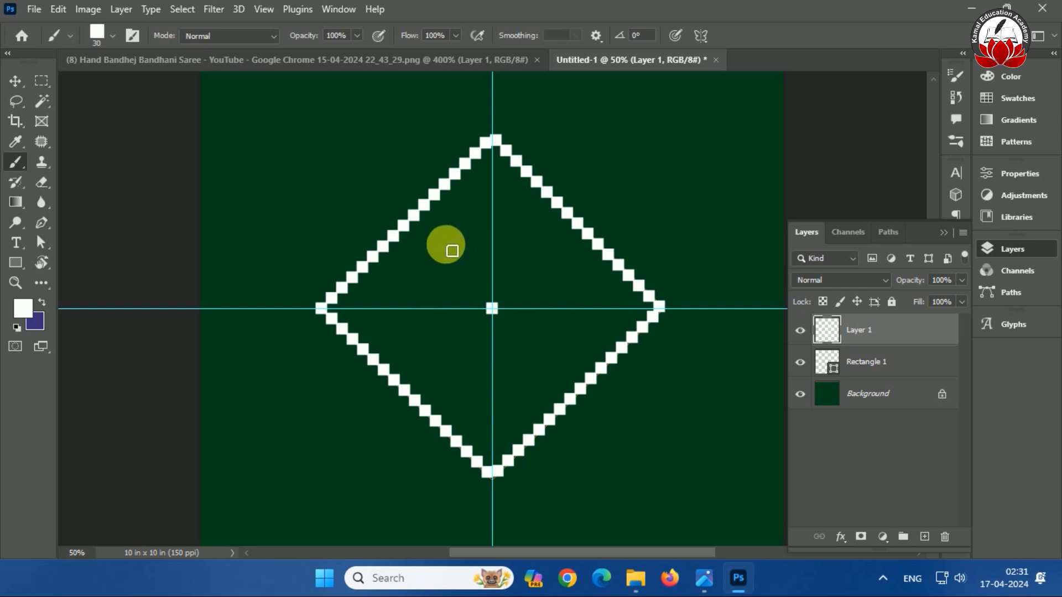
# Draw a circle about 2.03 in wide with the Ellipse tool and centre it on the guide intersection inside the diamond
pyautogui.click(17, 264)
pyautogui.click(92, 277)
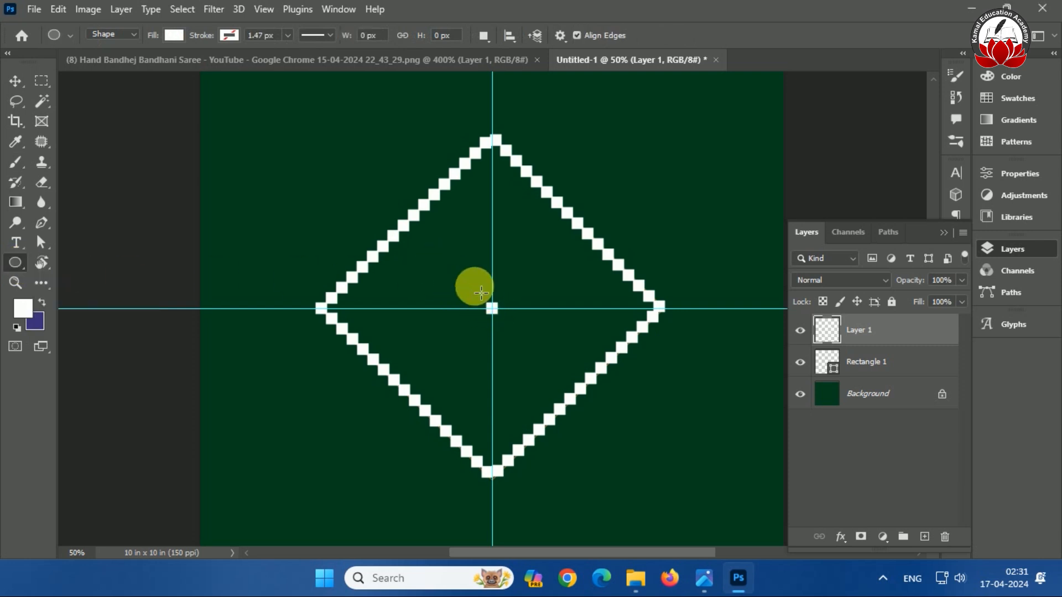
pyautogui.click(474, 287)
pyautogui.click(459, 283)
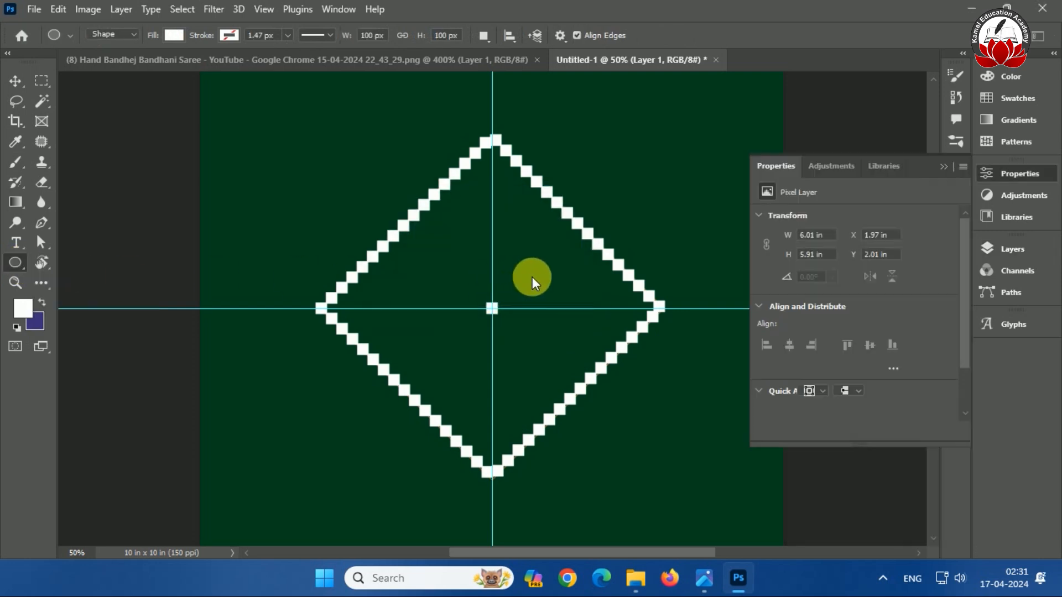
pyautogui.moveTo(512, 325); pyautogui.dragTo(592, 403)
pyautogui.click(15, 81)
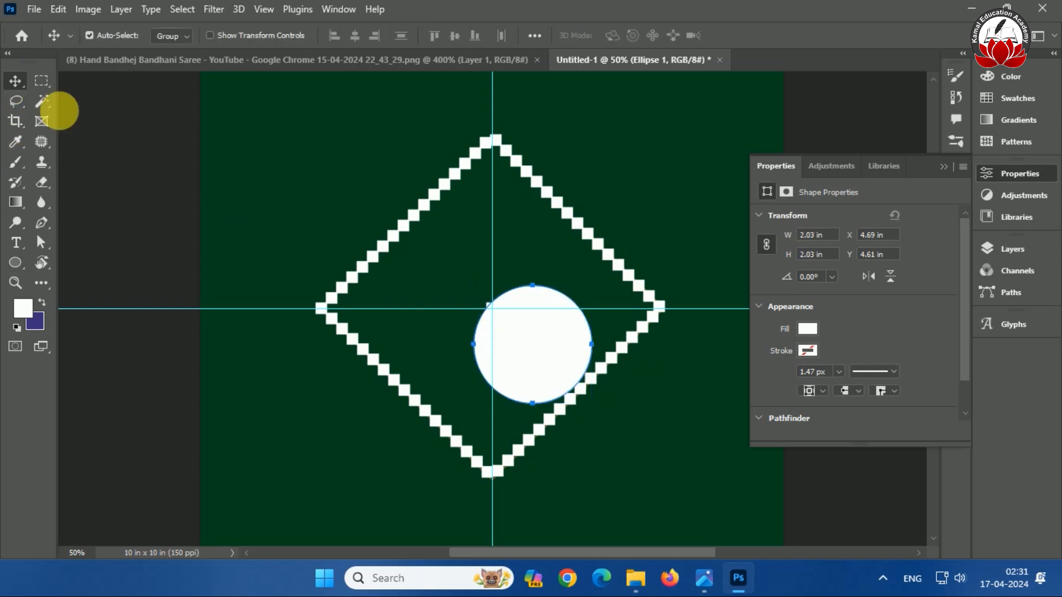
pyautogui.moveTo(548, 343); pyautogui.dragTo(508, 307)
# Remove the circle's fill and give it a black stroke, then deselect the shape
pyautogui.click(806, 331)
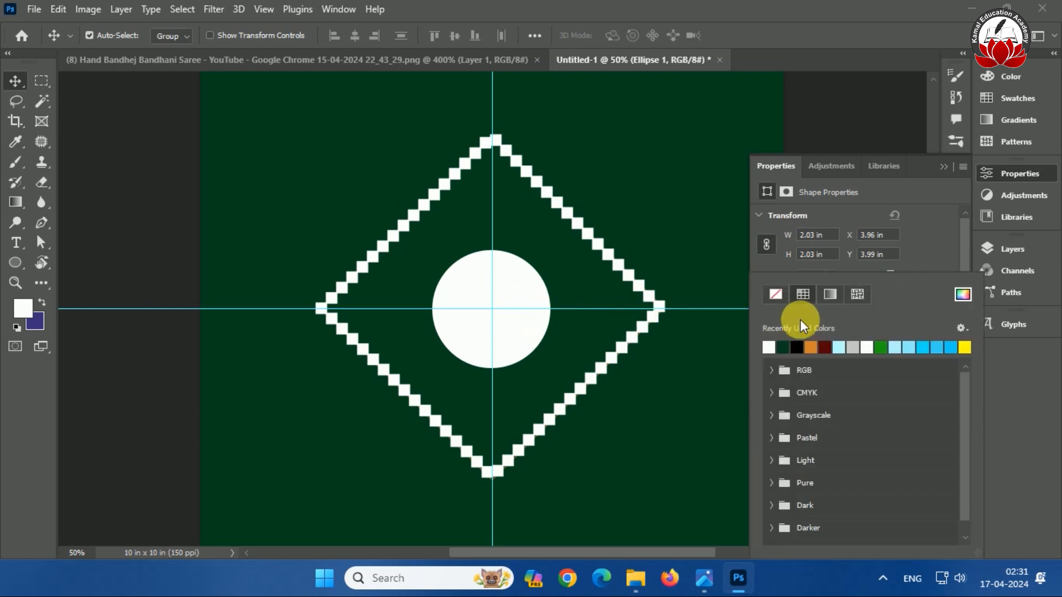
pyautogui.click(923, 250)
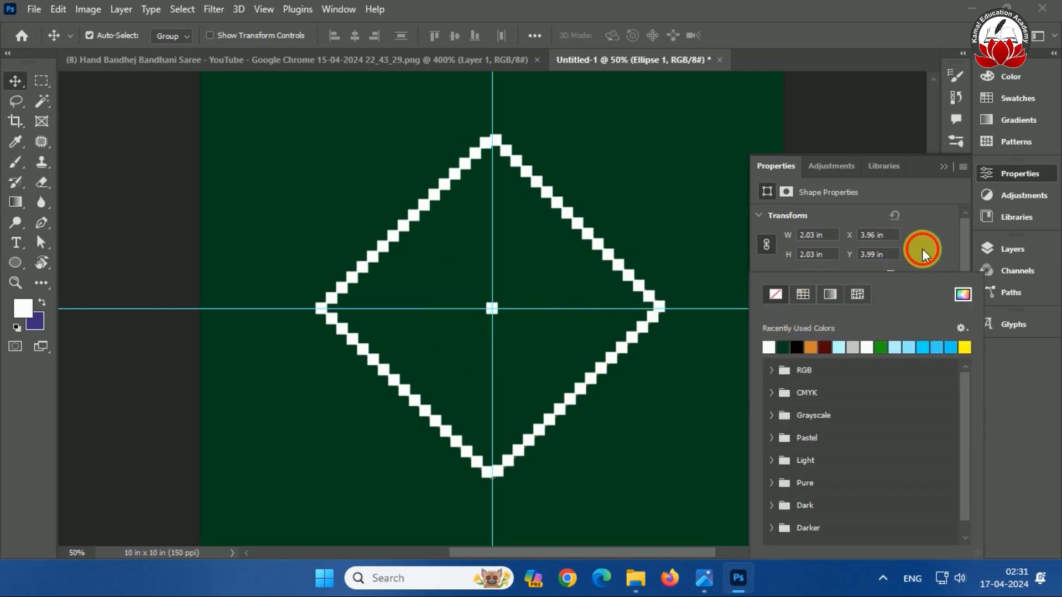
pyautogui.click(800, 355)
pyautogui.click(796, 347)
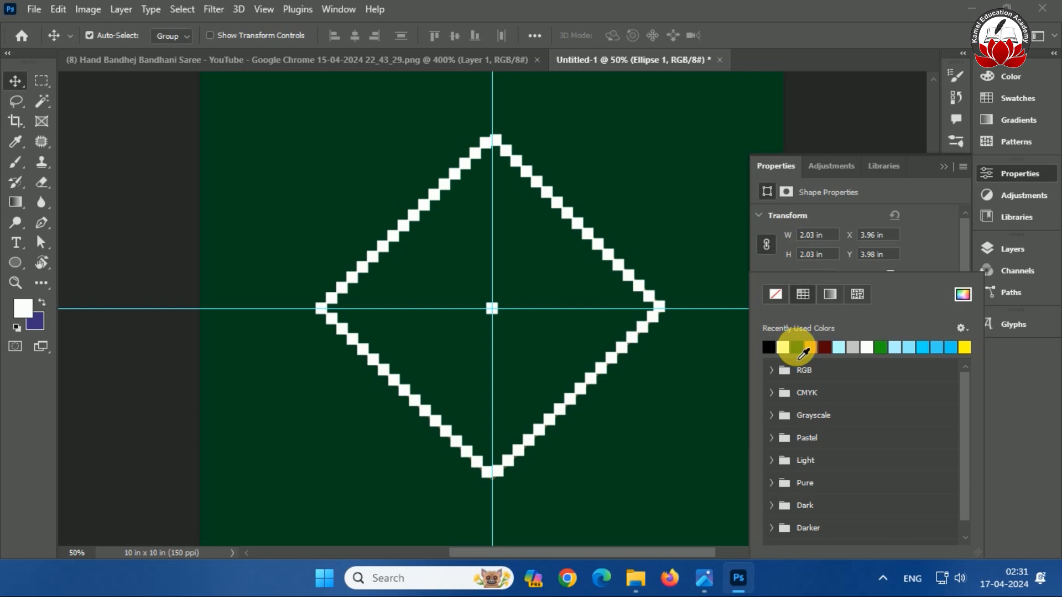
pyautogui.click(594, 387)
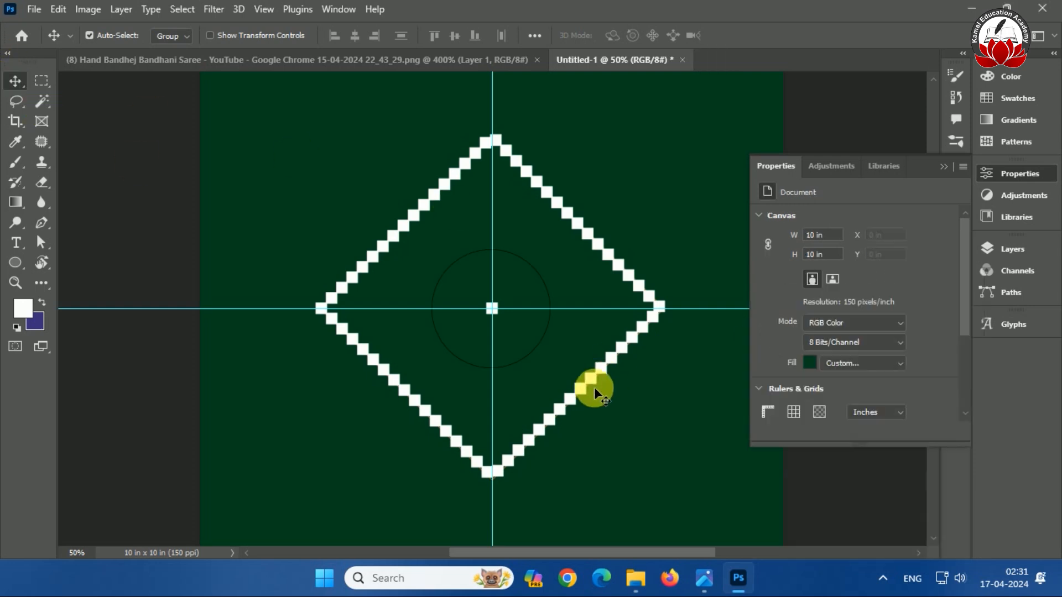
# Make Layer 1 active with the Brush tool, and undo a trial dot on the circle's left edge
pyautogui.press('b')
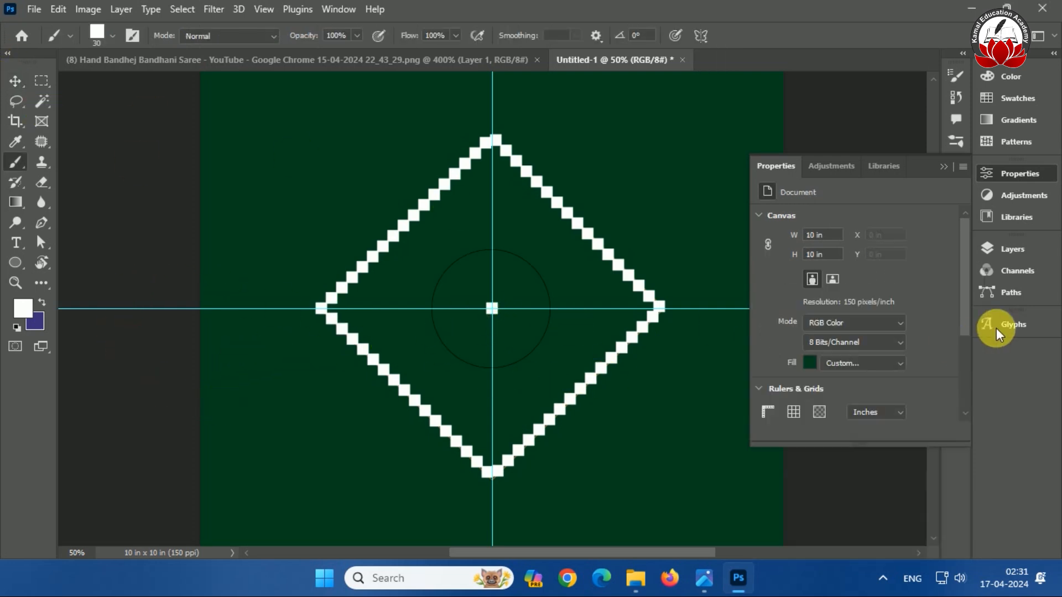
pyautogui.click(1014, 249)
pyautogui.click(908, 370)
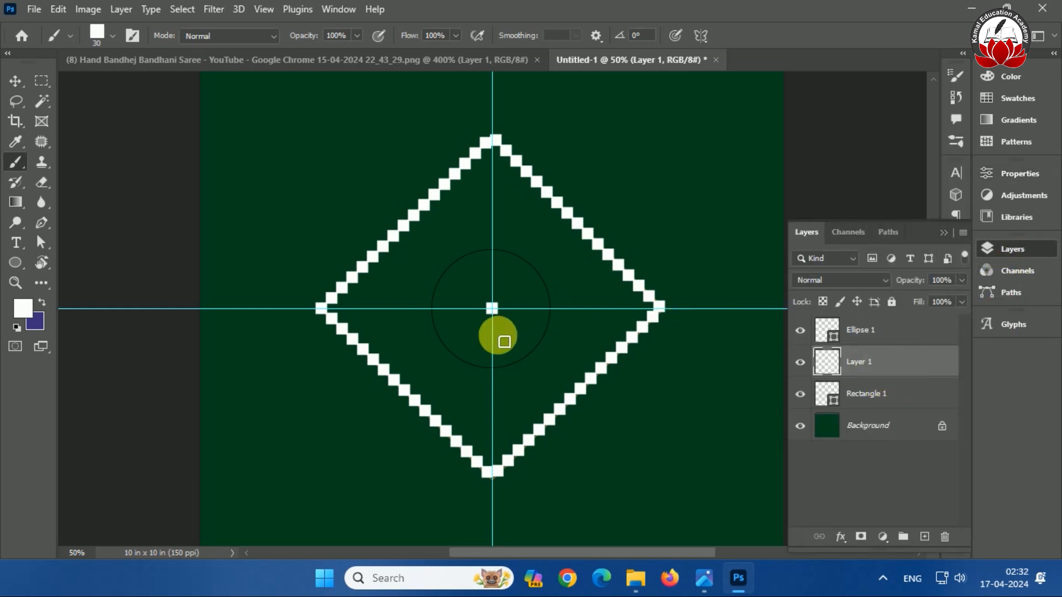
pyautogui.click(433, 309)
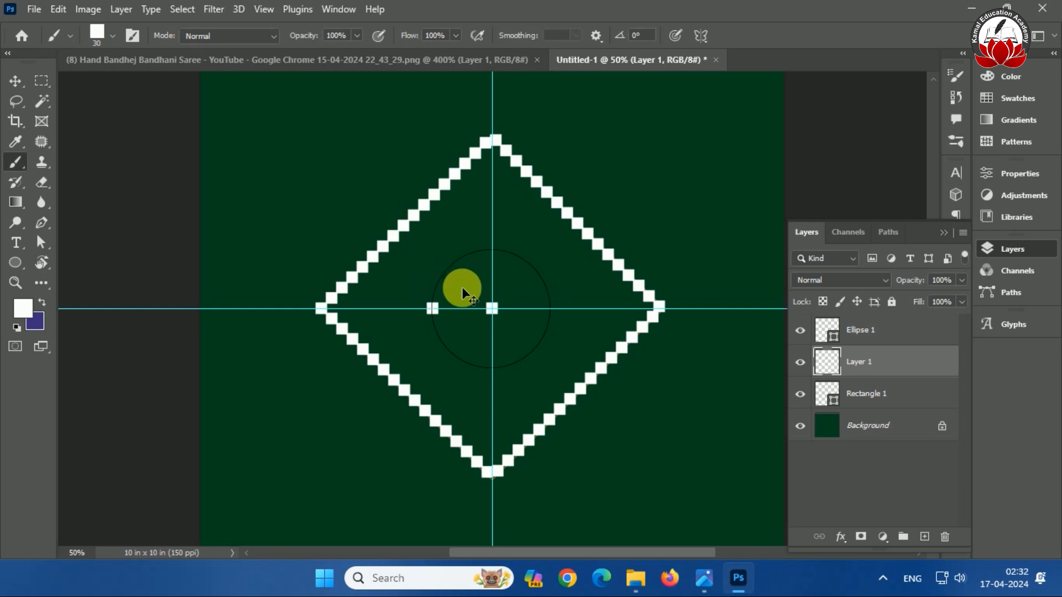
pyautogui.hotkey('ctrl', 'z')
pyautogui.hotkey('ctrl', 'z')
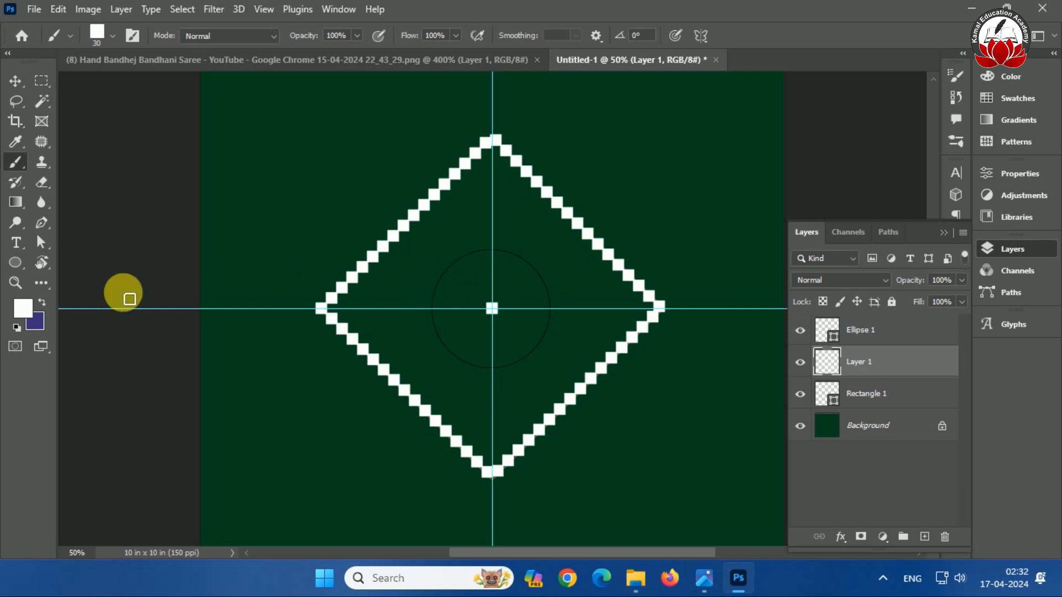
# Trace the circle guide with the Pen tool as a closed path, curving through its left, top, right and bottom points
pyautogui.click(41, 223)
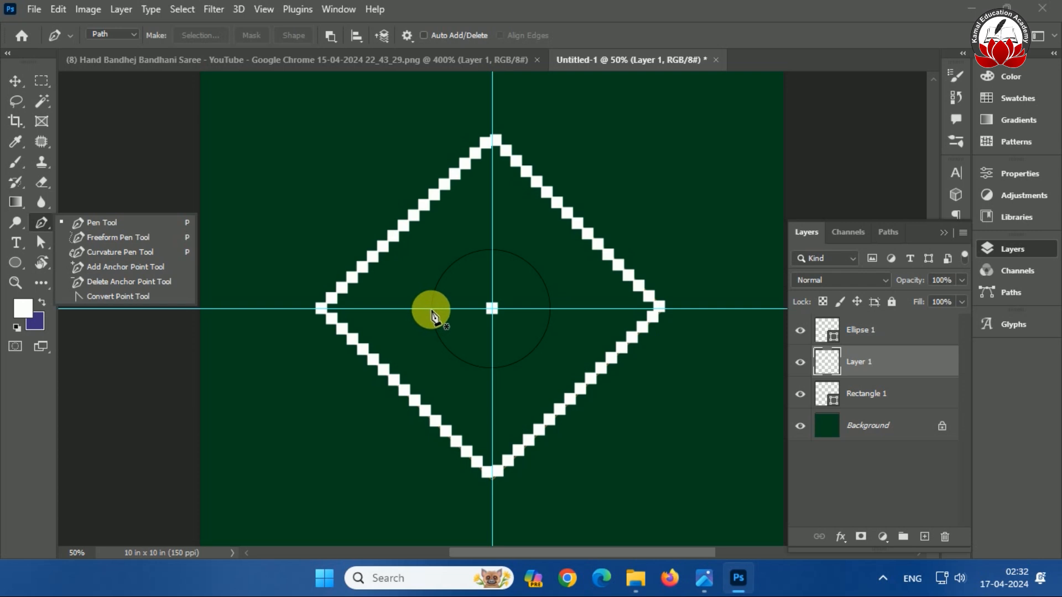
pyautogui.click(430, 308)
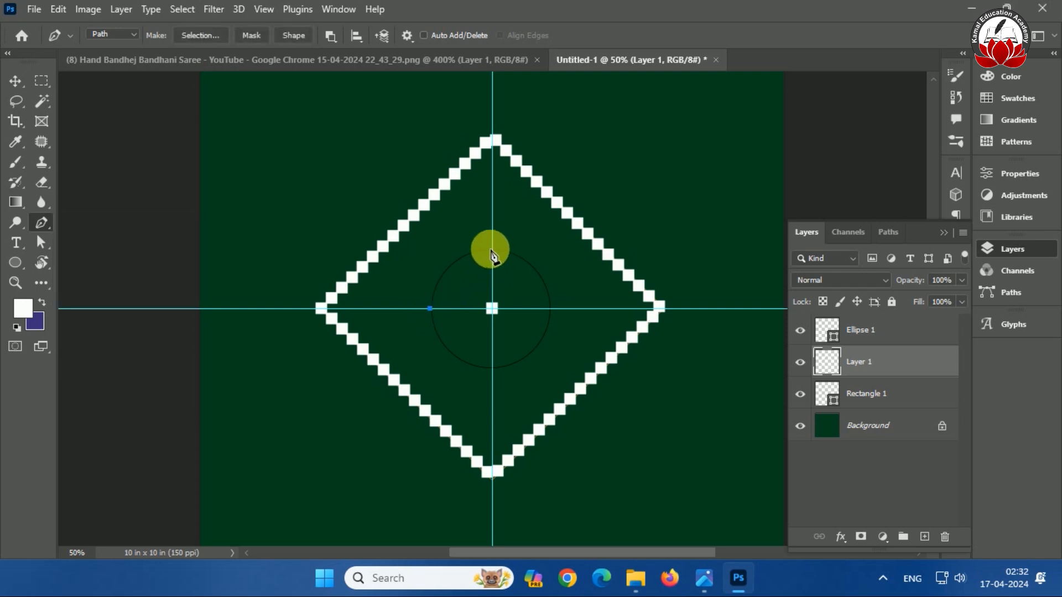
pyautogui.moveTo(492, 251); pyautogui.dragTo(550, 252)
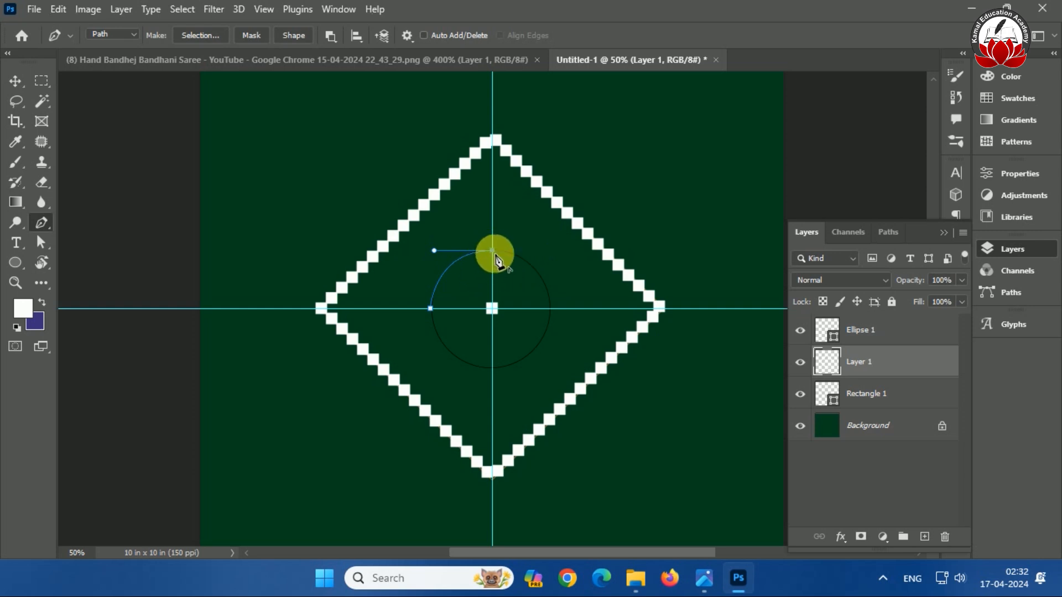
pyautogui.moveTo(550, 308); pyautogui.dragTo(556, 369)
pyautogui.keyDown('alt'); pyautogui.click(549, 309); pyautogui.keyUp('alt')
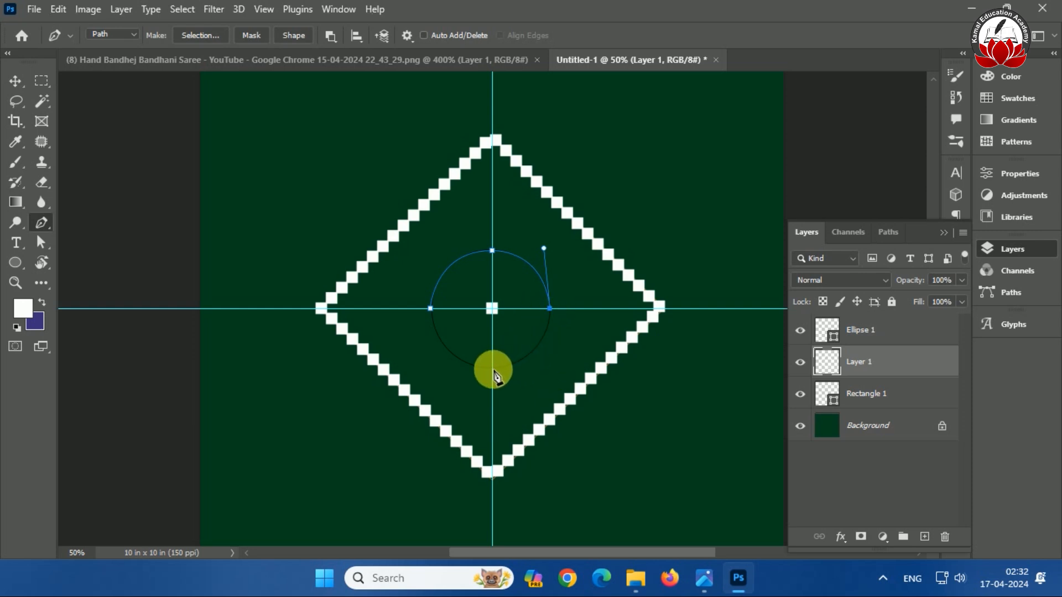
pyautogui.moveTo(492, 368); pyautogui.dragTo(436, 369)
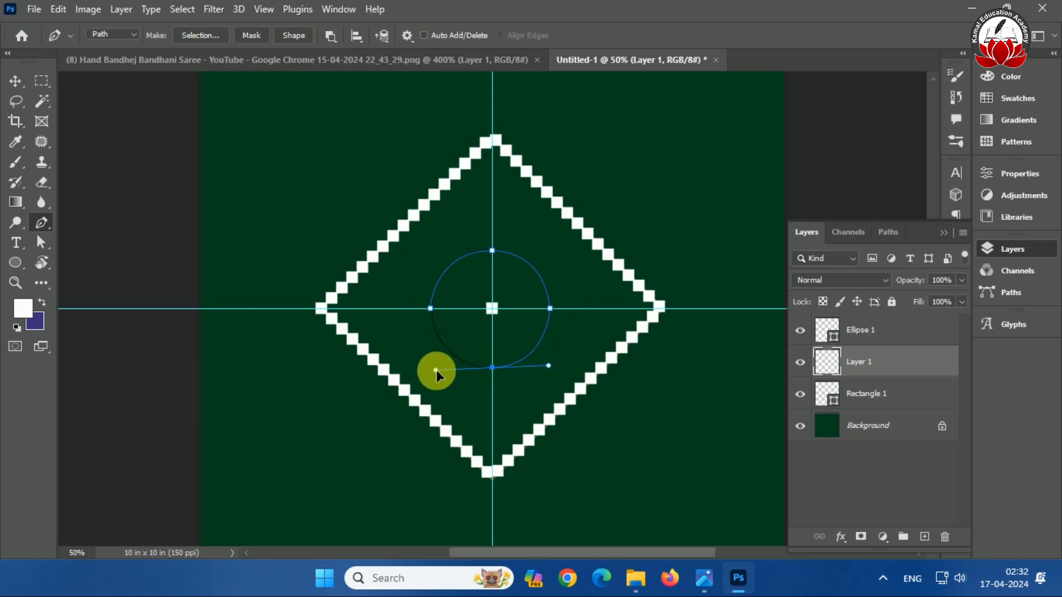
pyautogui.keyDown('alt'); pyautogui.click(492, 367); pyautogui.keyUp('alt')
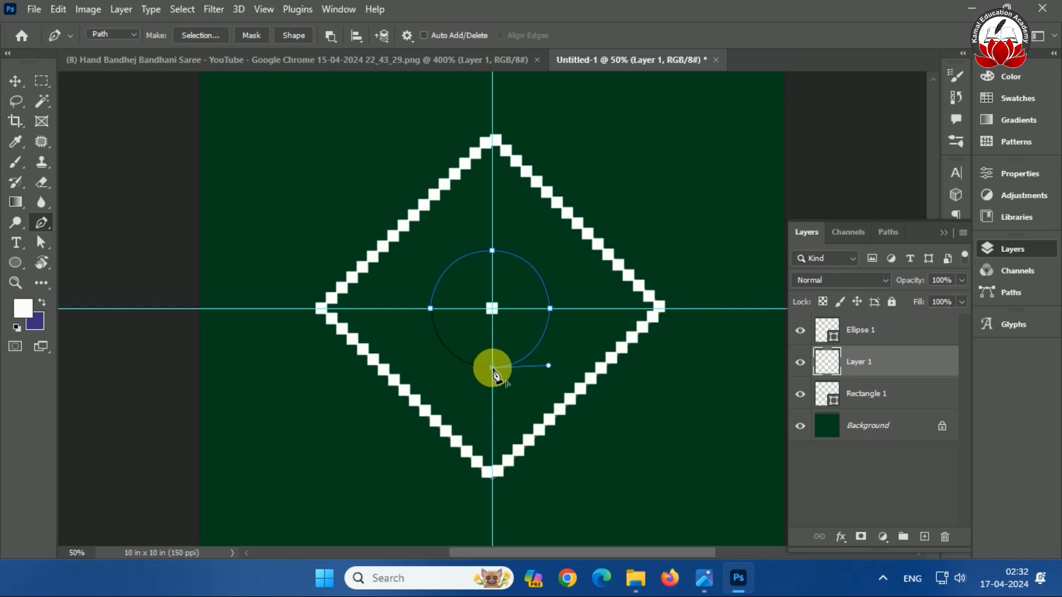
pyautogui.click(433, 311)
pyautogui.moveTo(446, 273); pyautogui.dragTo(426, 248)
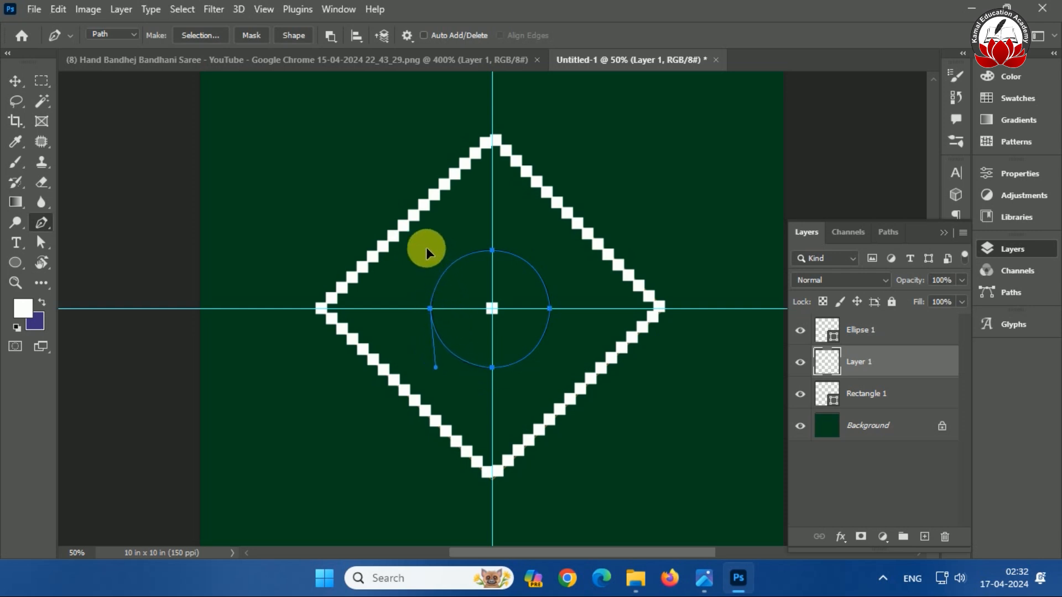
pyautogui.keyDown('alt'); pyautogui.click(432, 308); pyautogui.keyUp('alt')
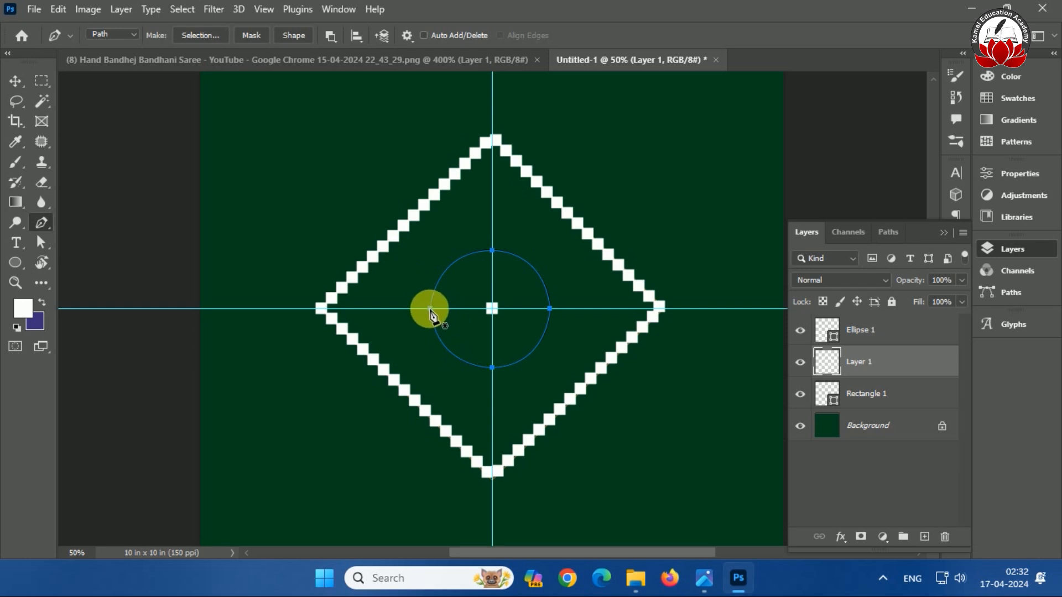
# Stroke the circular path with the Brush to lay white square dots around the circle on Layer 1
pyautogui.rightClick(431, 314)
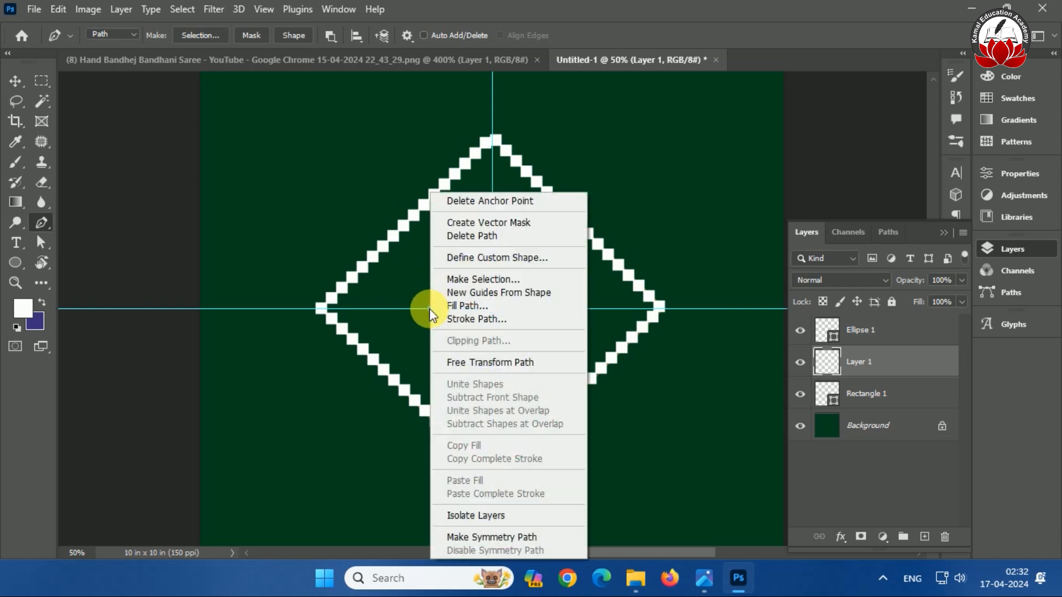
pyautogui.click(487, 321)
pyautogui.click(644, 174)
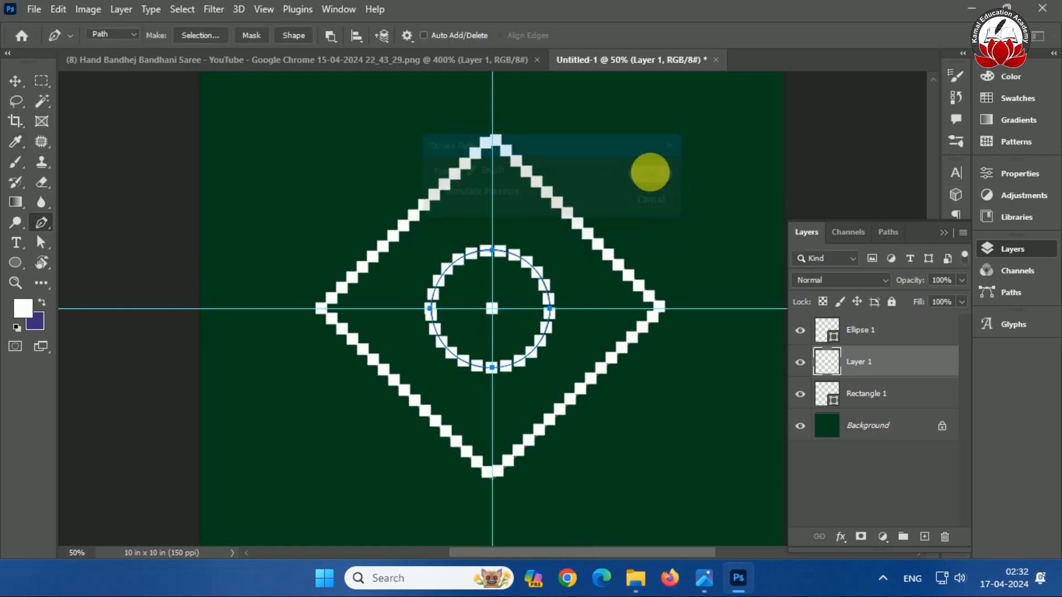
# Delete the Ellipse 1 layer that served as the circle guide
pyautogui.click(905, 341)
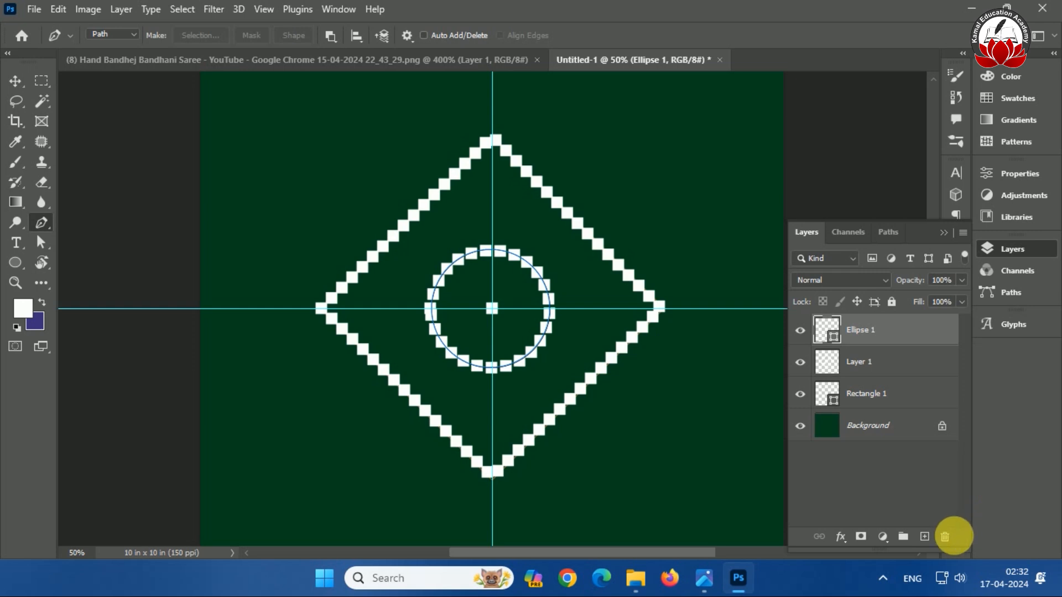
pyautogui.click(945, 538)
pyautogui.click(530, 222)
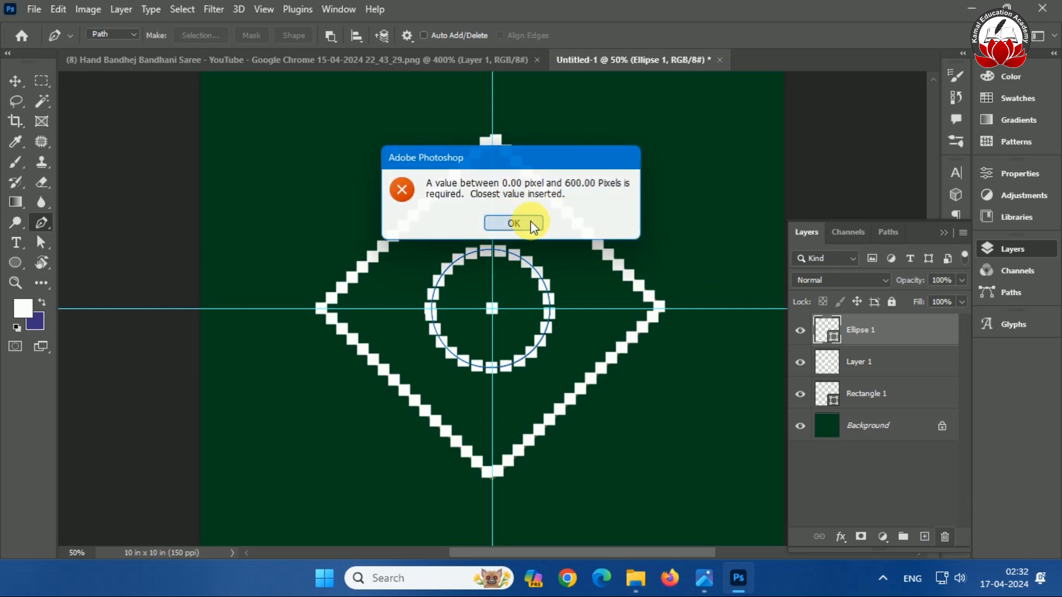
pyautogui.click(903, 349)
pyautogui.click(907, 335)
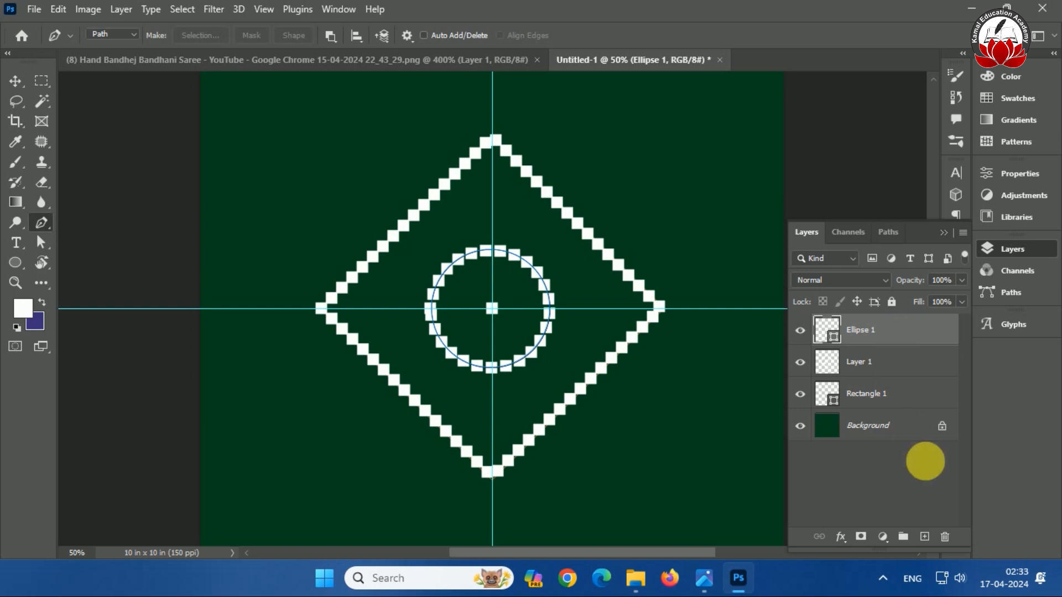
pyautogui.click(944, 537)
pyautogui.click(472, 229)
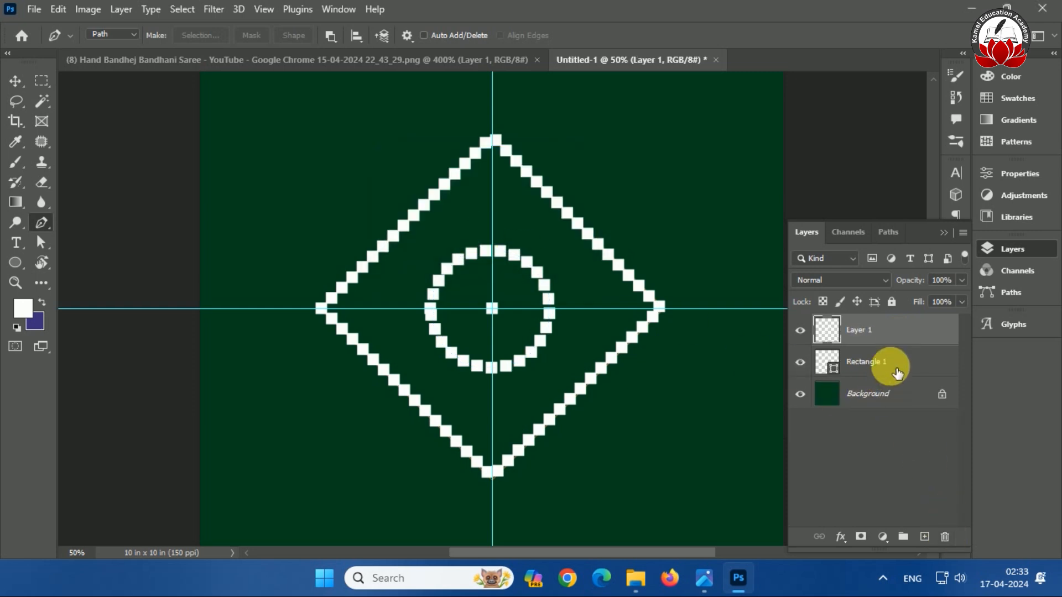
# Delete the Rectangle 1 layer that served as the diamond guide
pyautogui.click(879, 363)
pyautogui.click(943, 537)
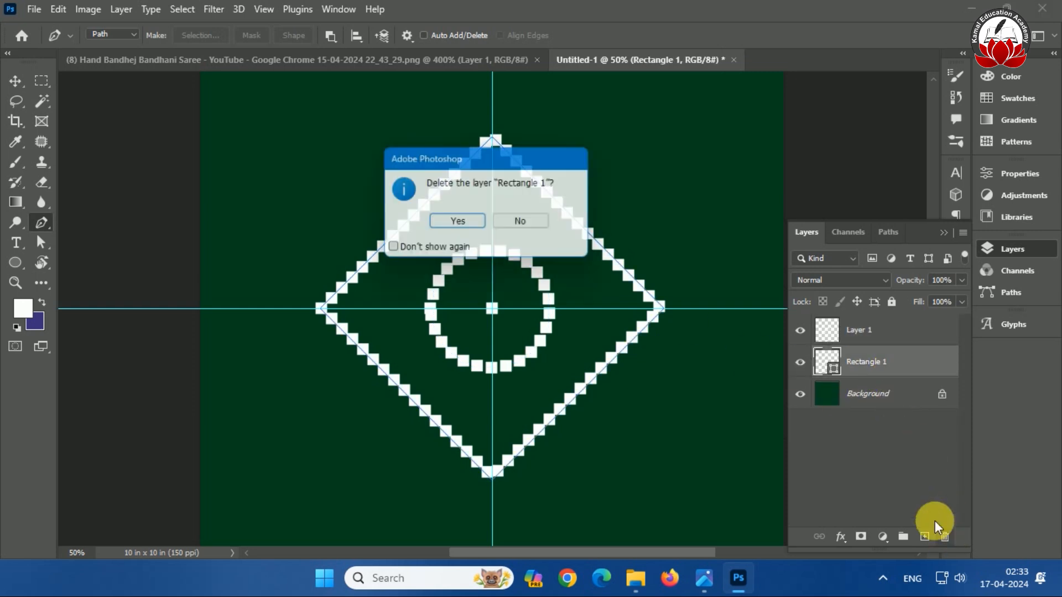
pyautogui.click(463, 221)
pyautogui.hotkey('ctrl', '-')
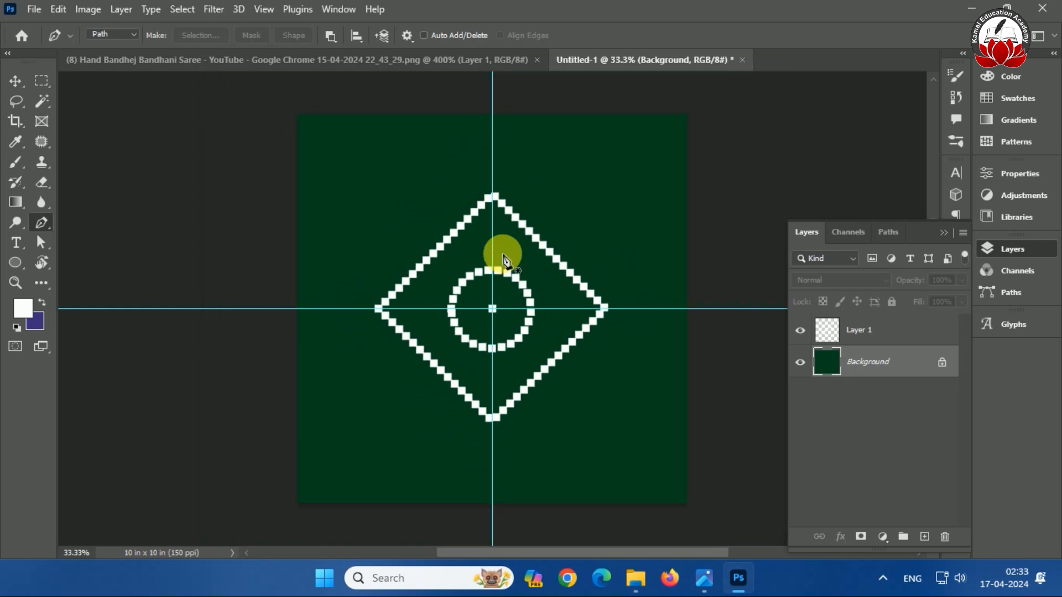
# Check the saree reference image, then move the Layer 1 motif straight up to about Y 513 px with Free Transform
pyautogui.click(190, 61)
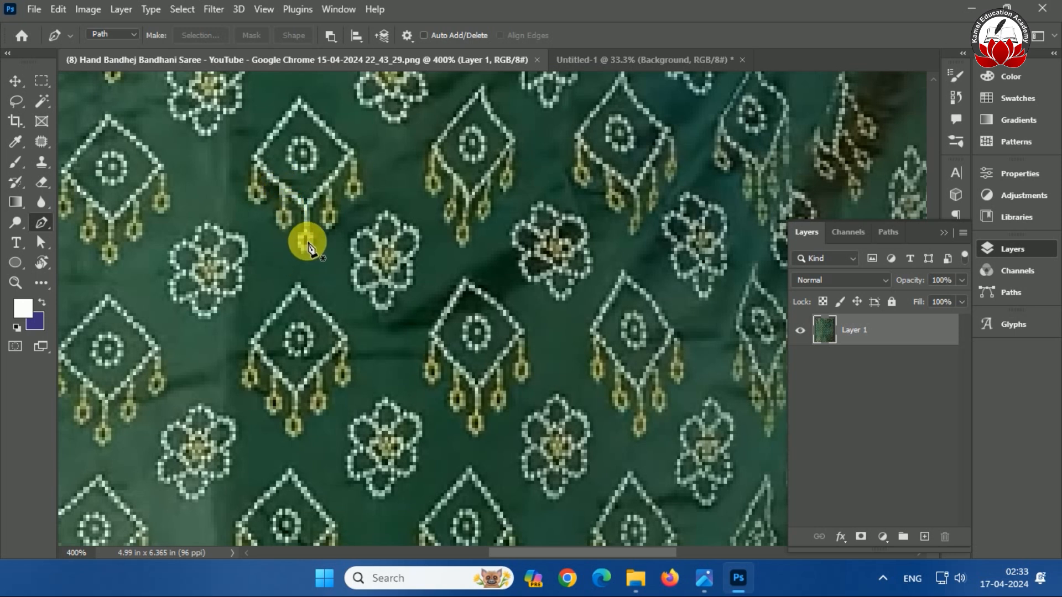
pyautogui.click(15, 82)
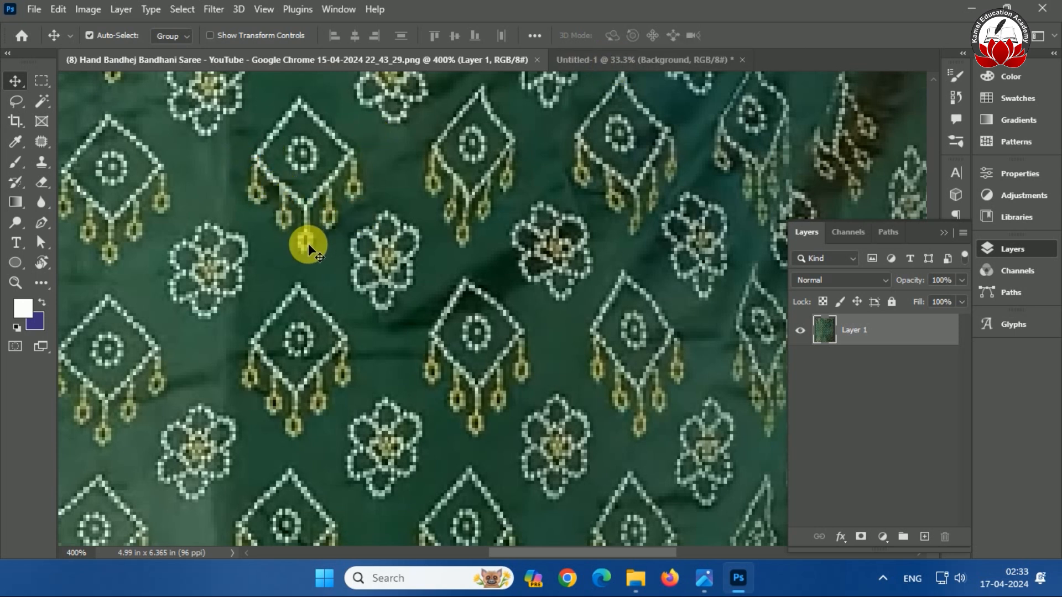
pyautogui.click(606, 61)
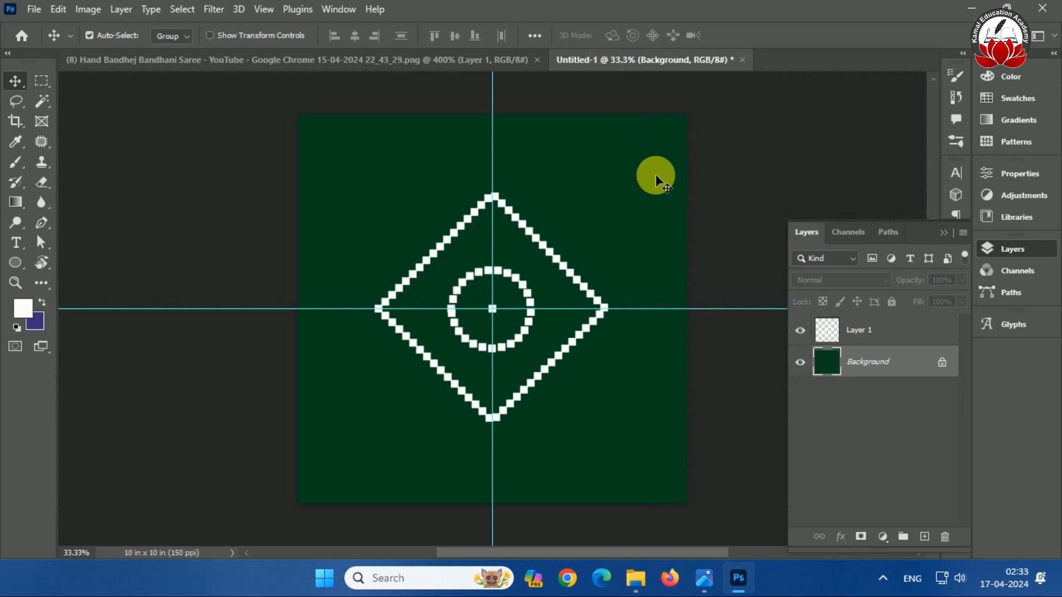
pyautogui.click(828, 330)
pyautogui.hotkey('ctrl', 't')
pyautogui.moveTo(592, 290); pyautogui.dragTo(518, 220)
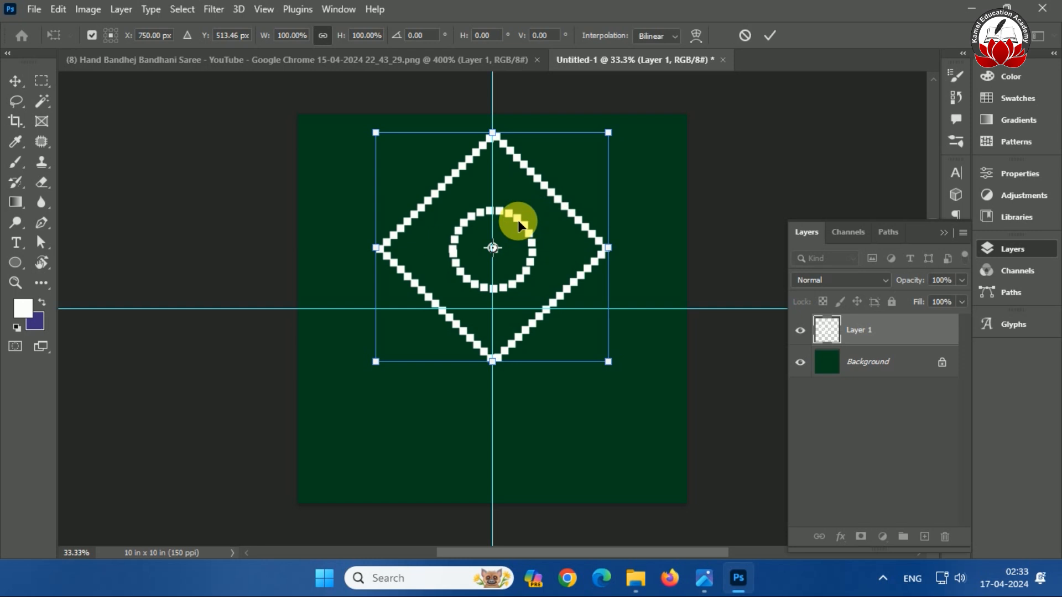
pyautogui.press('Return')
# Compare with the saree reference again and add a new layer above Layer 1 in the motif document
pyautogui.click(409, 61)
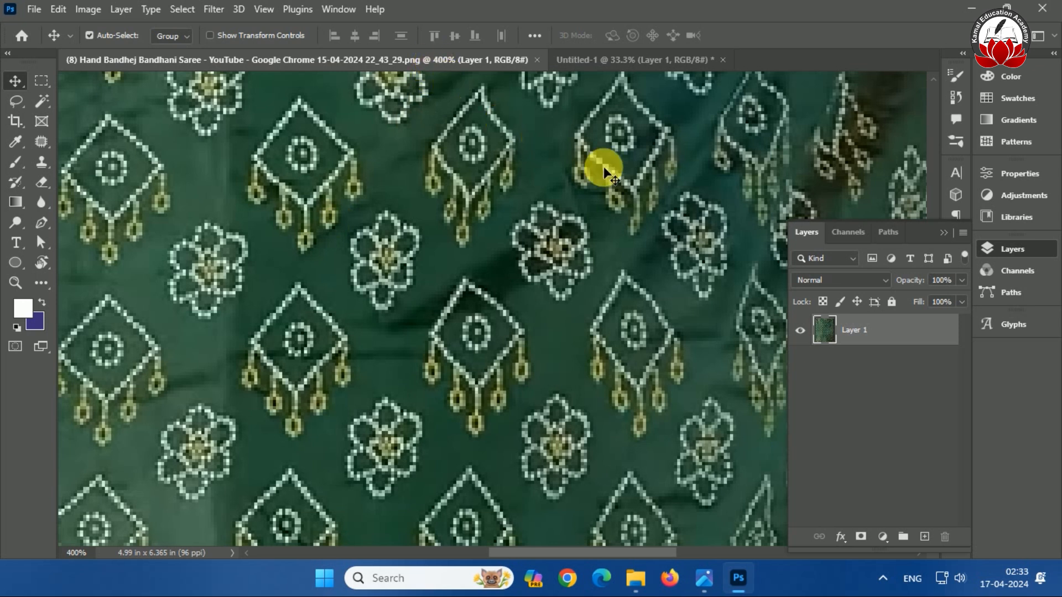
pyautogui.click(613, 62)
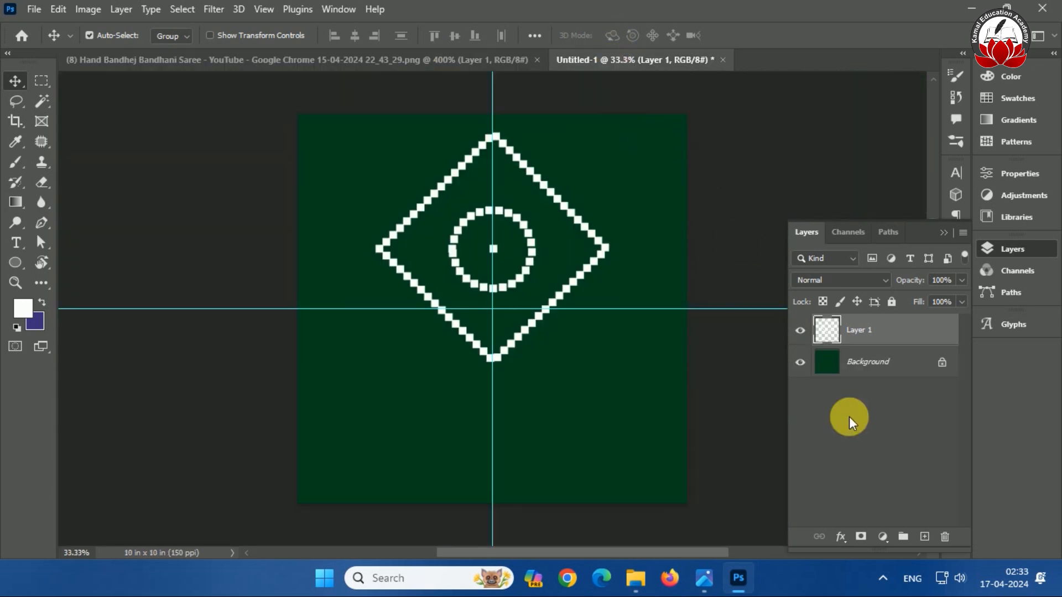
pyautogui.click(925, 536)
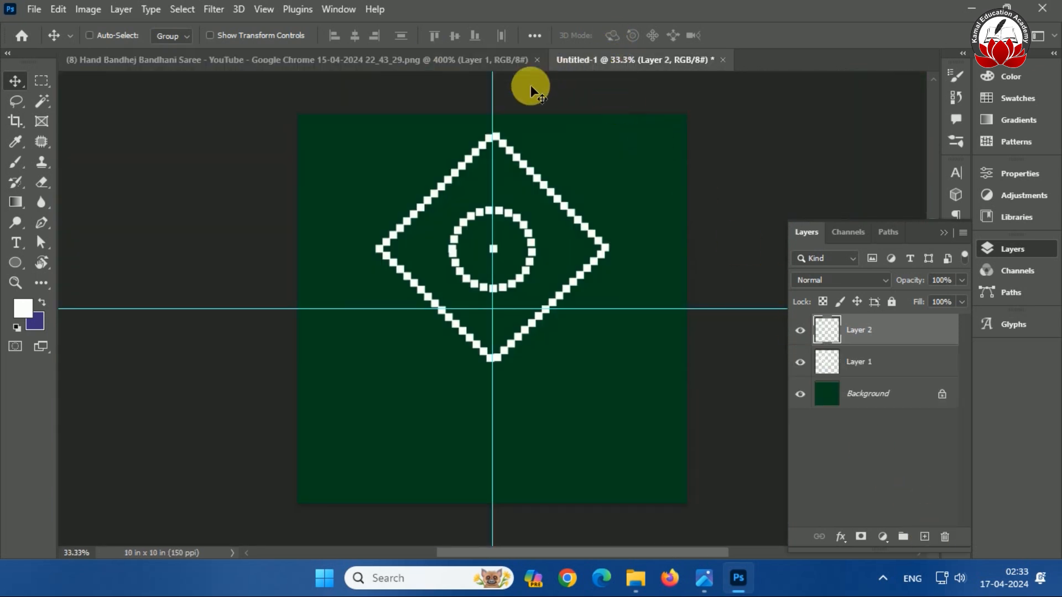
# Show the rulers, add two horizontal guides at about 6.4 and 7.8 inches, and lower the centre guide to about 5.3 inches
pyautogui.hotkey('ctrl', 'r')
pyautogui.moveTo(529, 84); pyautogui.dragTo(522, 348)
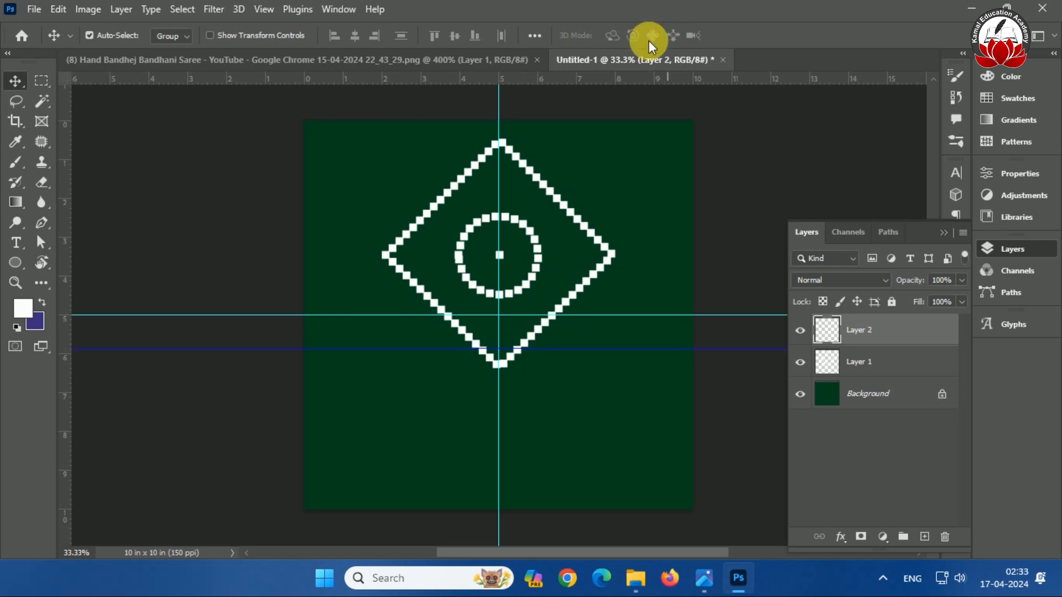
pyautogui.moveTo(634, 85); pyautogui.dragTo(597, 422)
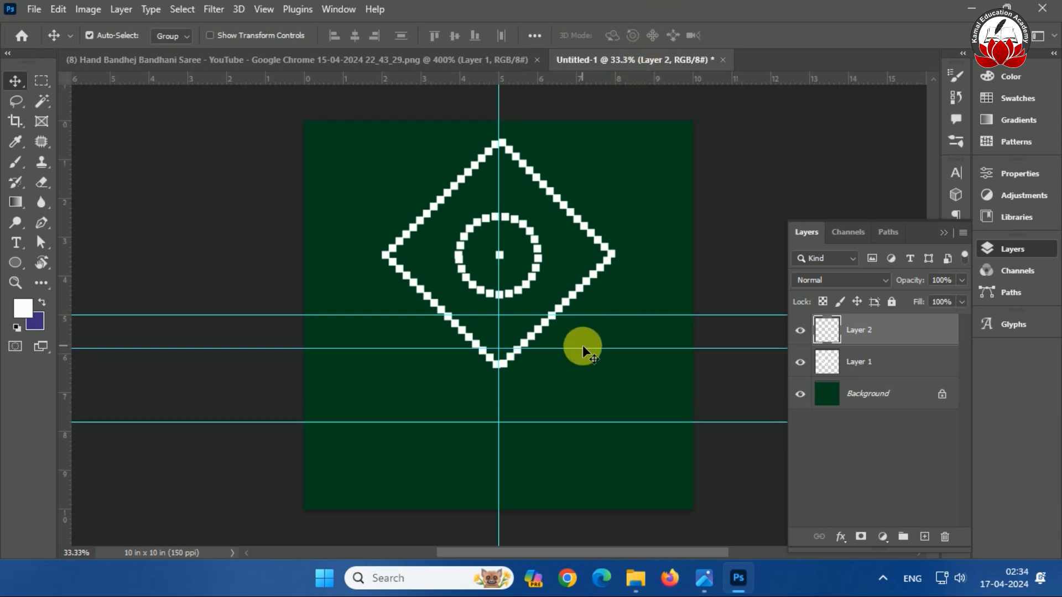
pyautogui.moveTo(583, 348); pyautogui.dragTo(591, 376)
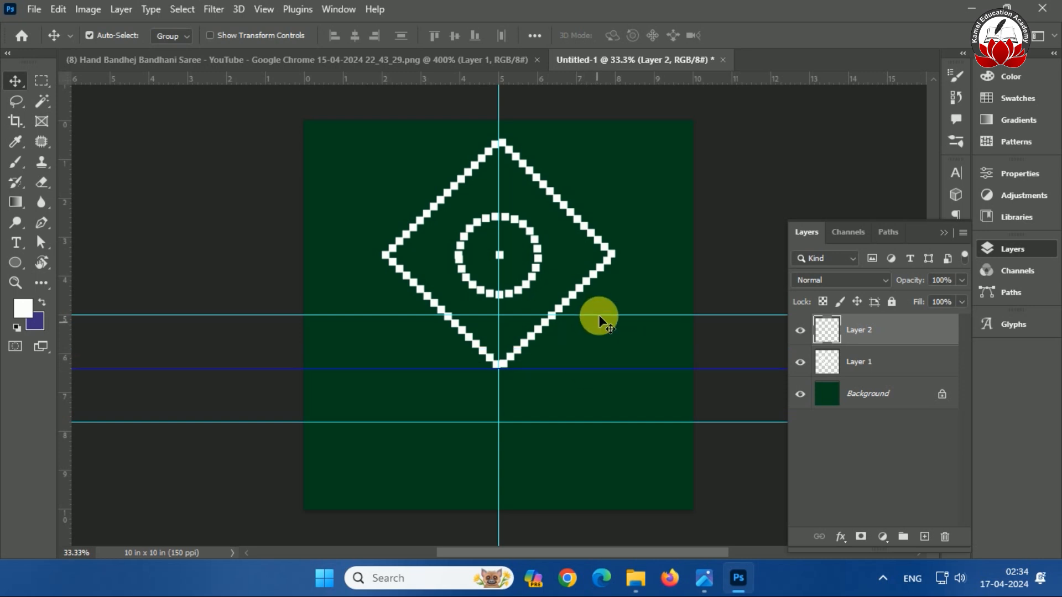
pyautogui.moveTo(605, 317)
pyautogui.mouseDown()
pyautogui.moveTo(605, 329)
pyautogui.moveTo(614, 326)
pyautogui.mouseUp()
# Make Layer 2 active and set the foreground colour to orange ff9c00
pyautogui.click(718, 266)
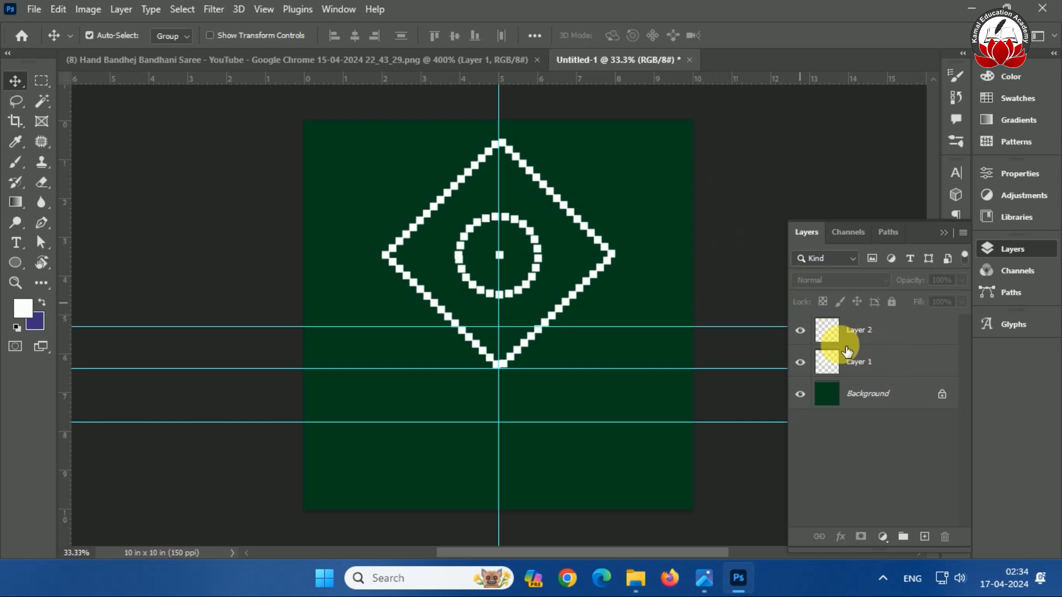
pyautogui.click(801, 362)
pyautogui.click(800, 362)
pyautogui.click(865, 332)
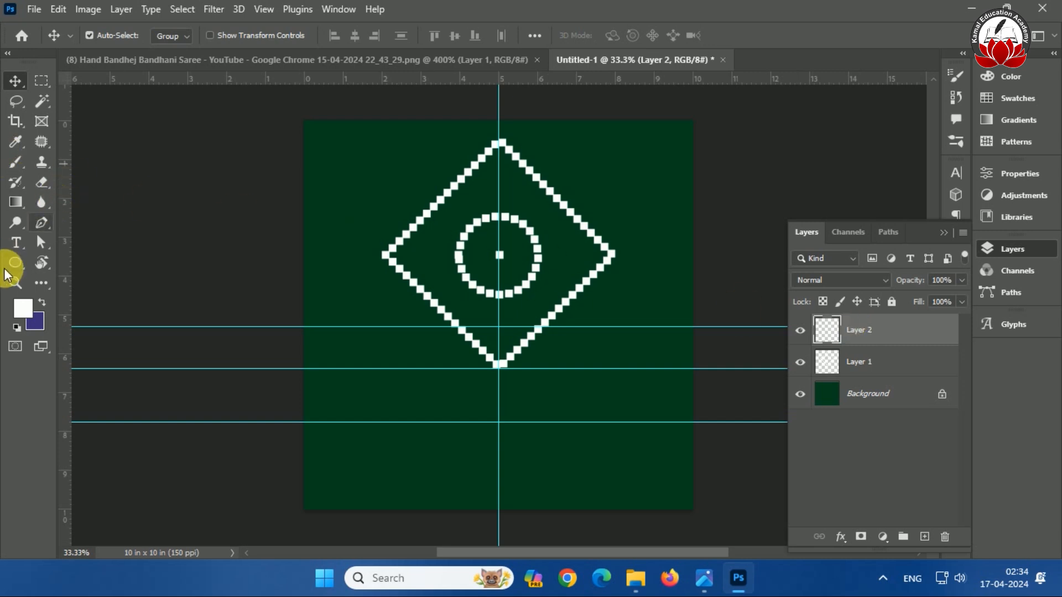
pyautogui.click(21, 311)
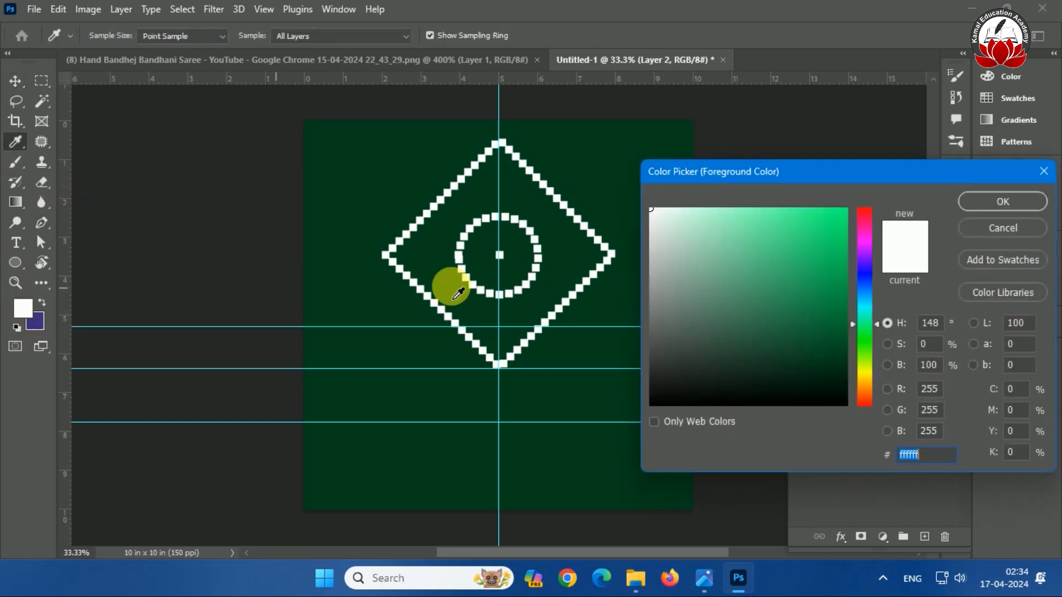
pyautogui.click(865, 382)
pyautogui.click(846, 210)
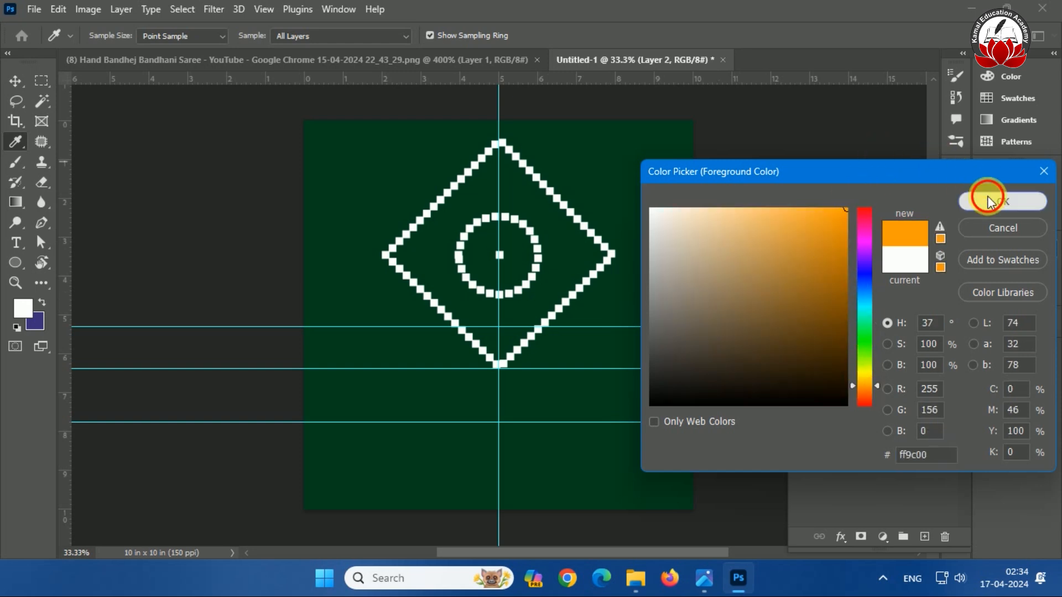
pyautogui.click(988, 200)
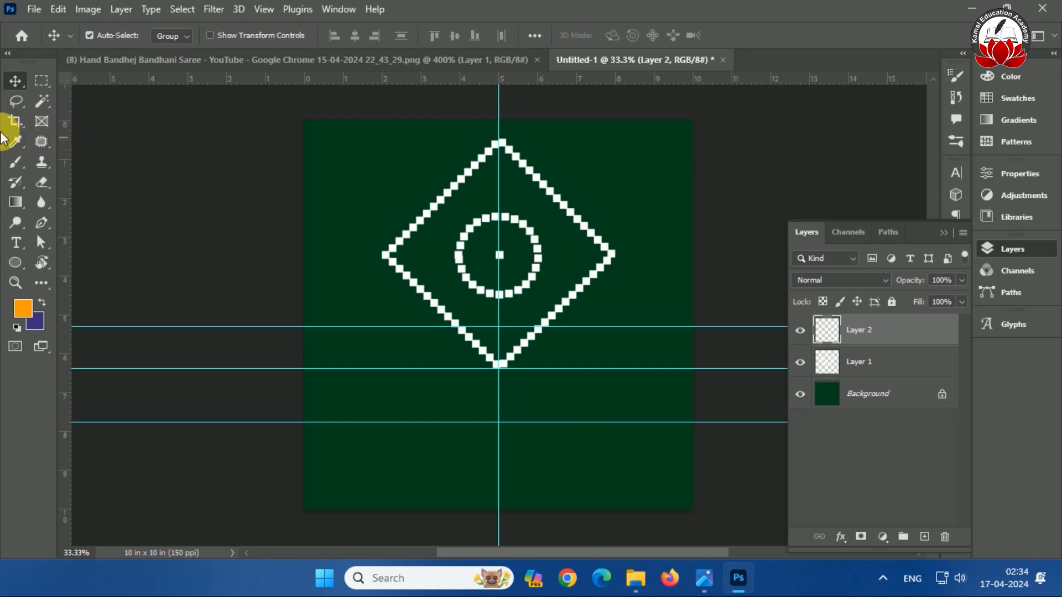
# Paint a vertical string of orange square dots from the diamond's left corner down to the 5.3-inch guide with the Brush
pyautogui.press('b')
pyautogui.click(385, 263)
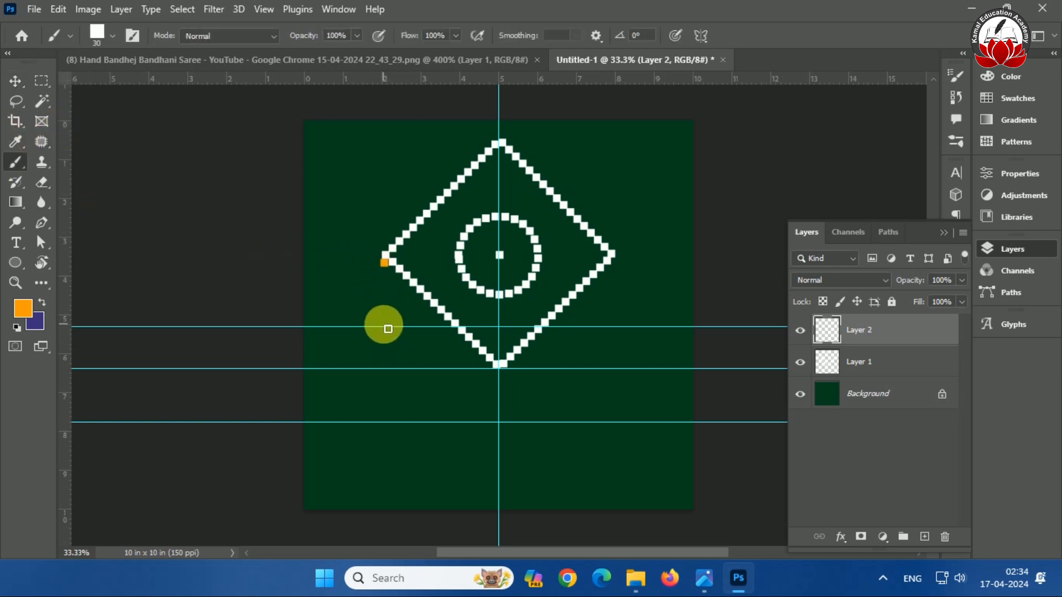
pyautogui.keyDown('shift'); pyautogui.click(385, 323); pyautogui.keyUp('shift')
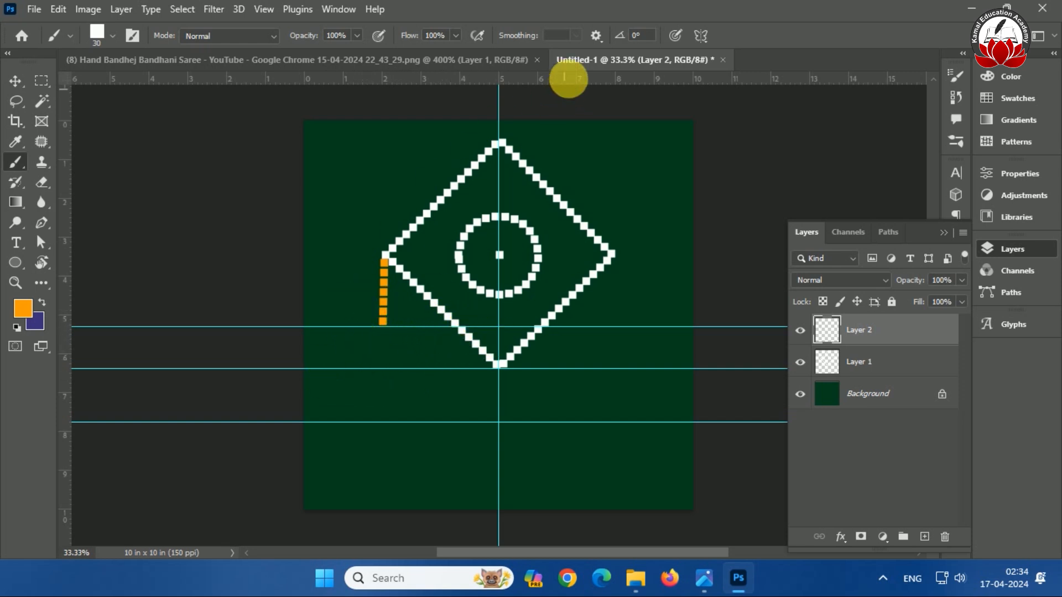
# Check the tassel shape in the saree reference and paint a ring of orange dots with a centre dot below the string
pyautogui.click(463, 62)
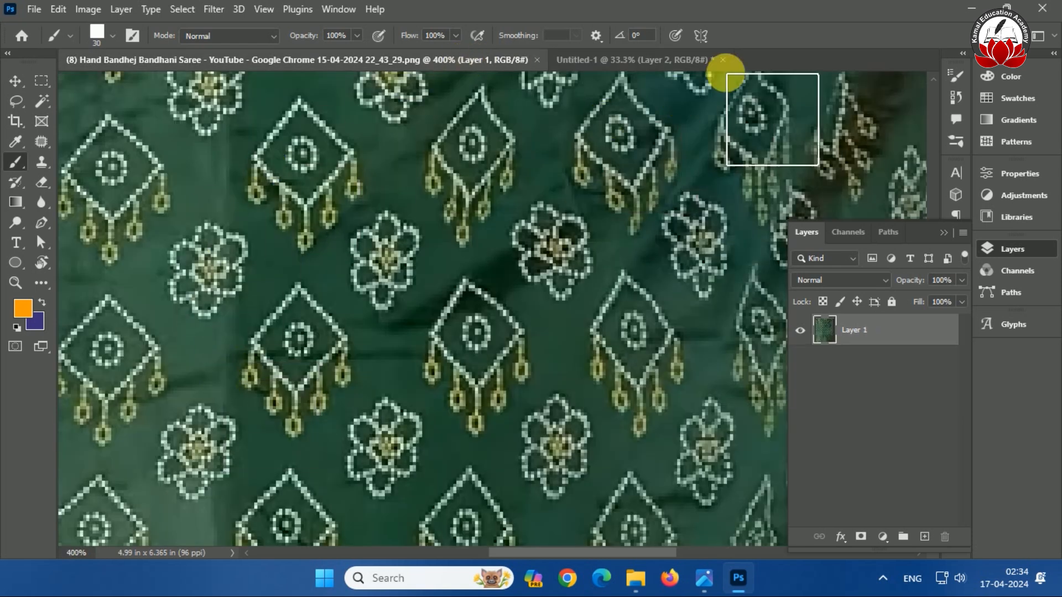
pyautogui.click(655, 59)
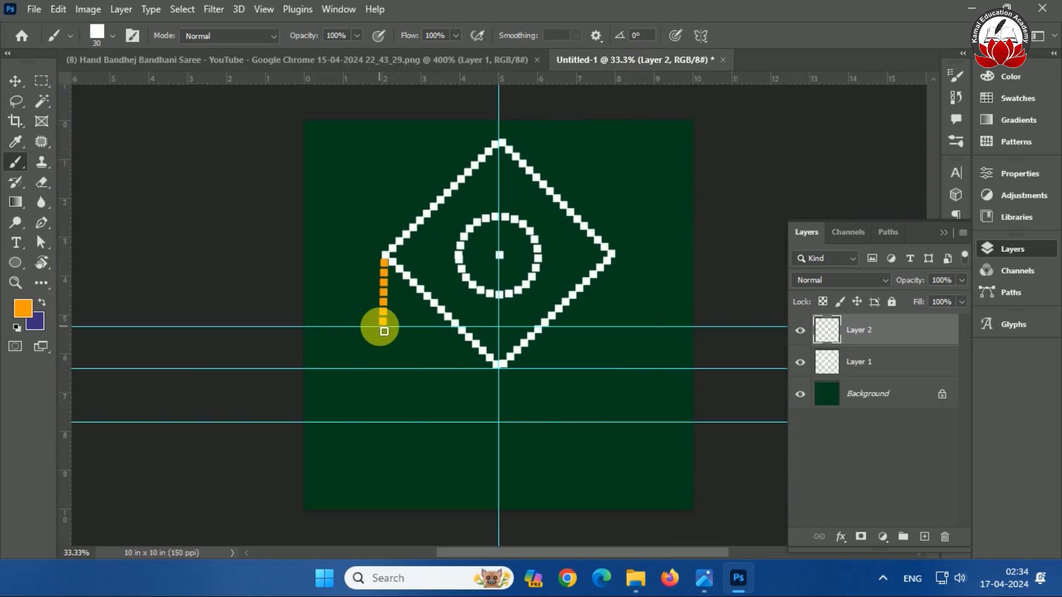
pyautogui.click(371, 326)
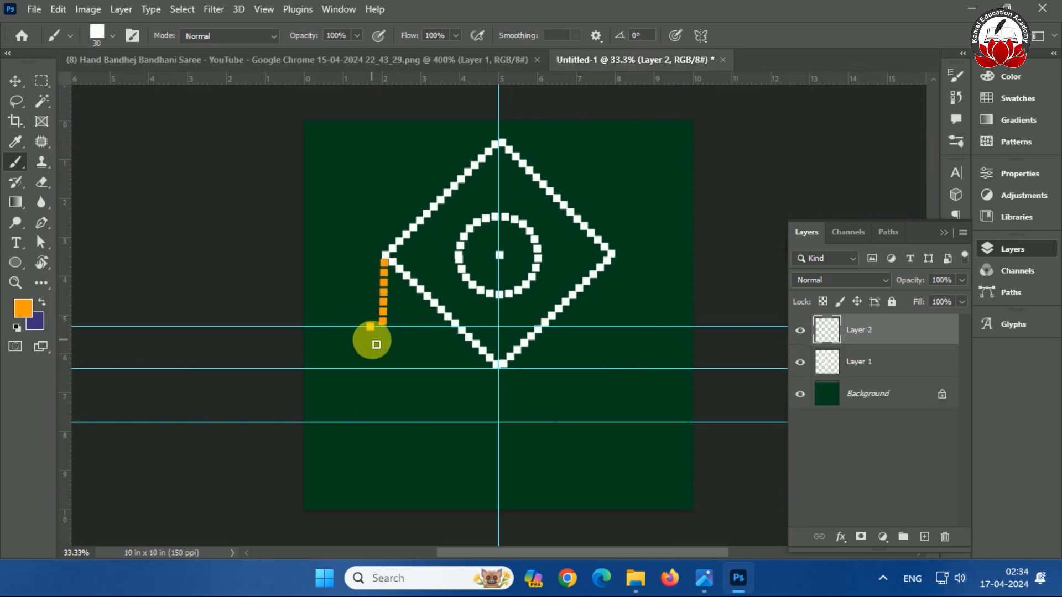
pyautogui.moveTo(376, 345); pyautogui.dragTo(388, 341)
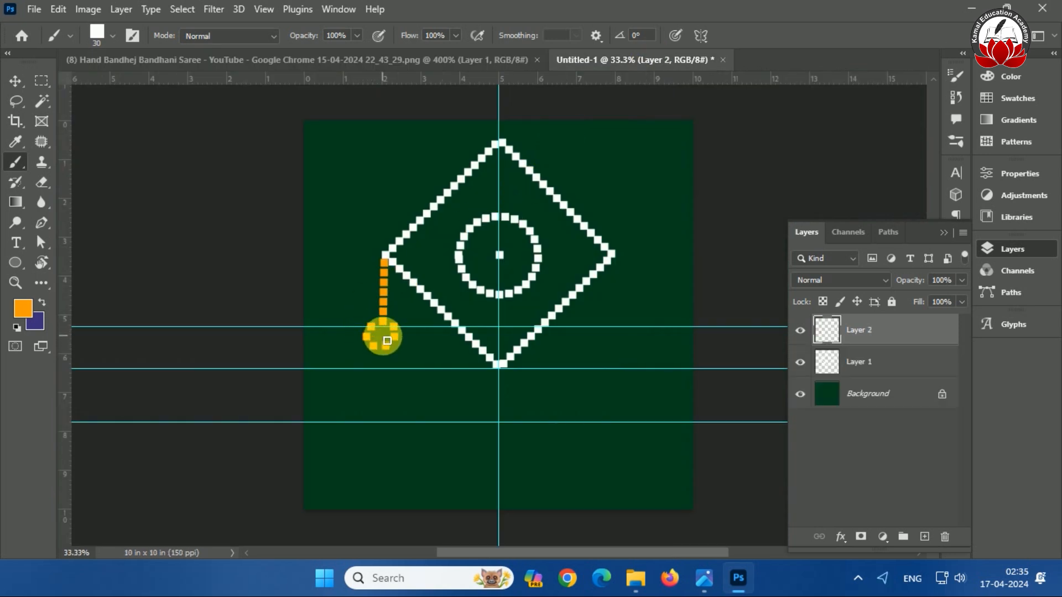
# Duplicate the orange tassel four times, placing copies at the diamond's lower-left edge, bottom corner, lower-right edge and right corner
pyautogui.click(15, 82)
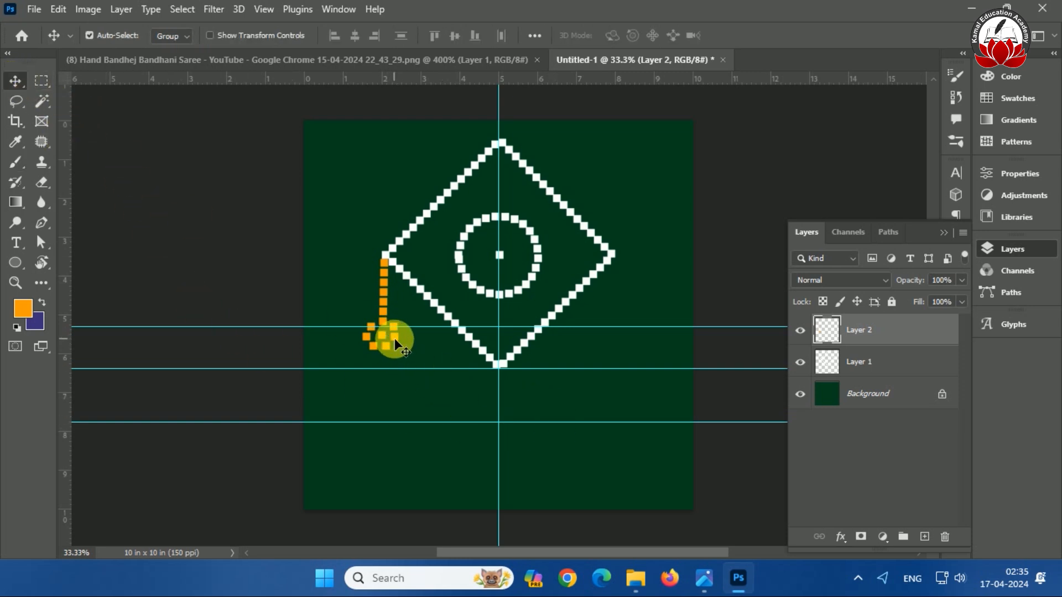
pyautogui.moveTo(394, 340); pyautogui.dragTo(559, 403)
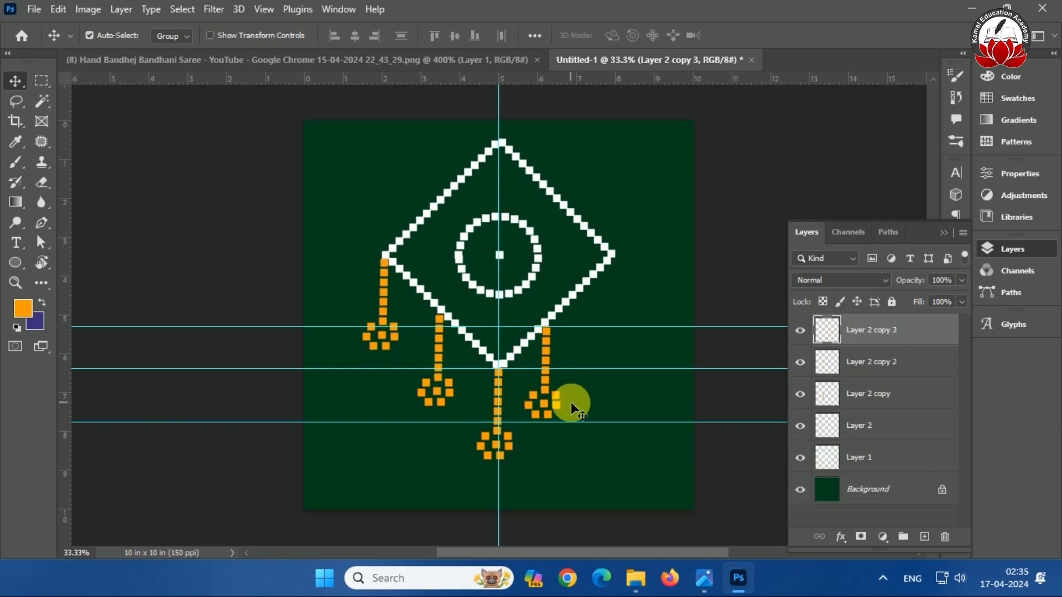
pyautogui.moveTo(547, 387); pyautogui.dragTo(625, 331)
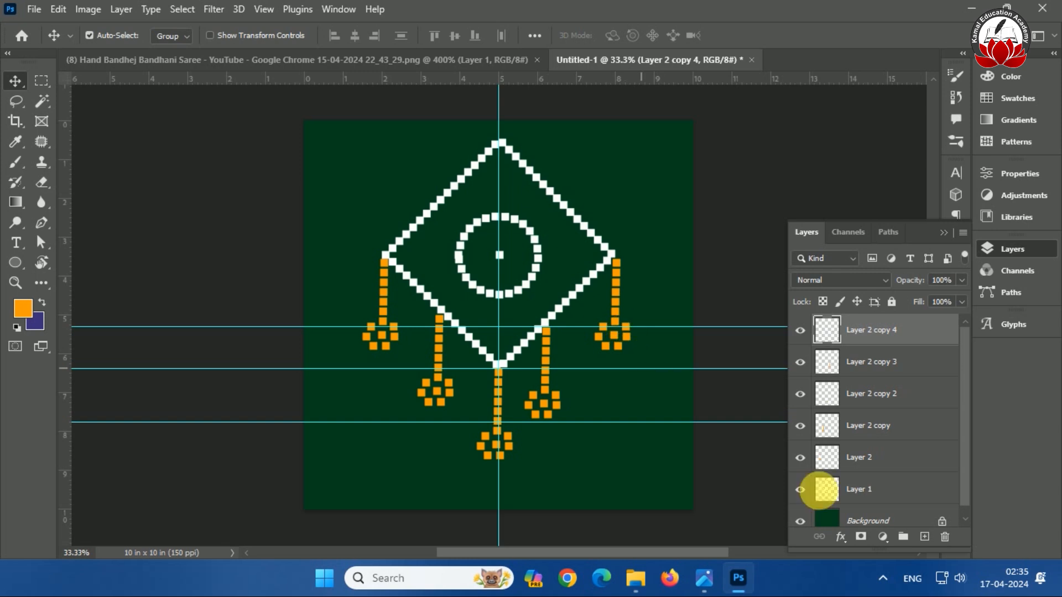
# Merge Layer 1 and all the tassel layers into one, and centre the motif horizontally and vertically on the canvas
pyautogui.keyDown('shift'); pyautogui.click(883, 489); pyautogui.keyUp('shift')
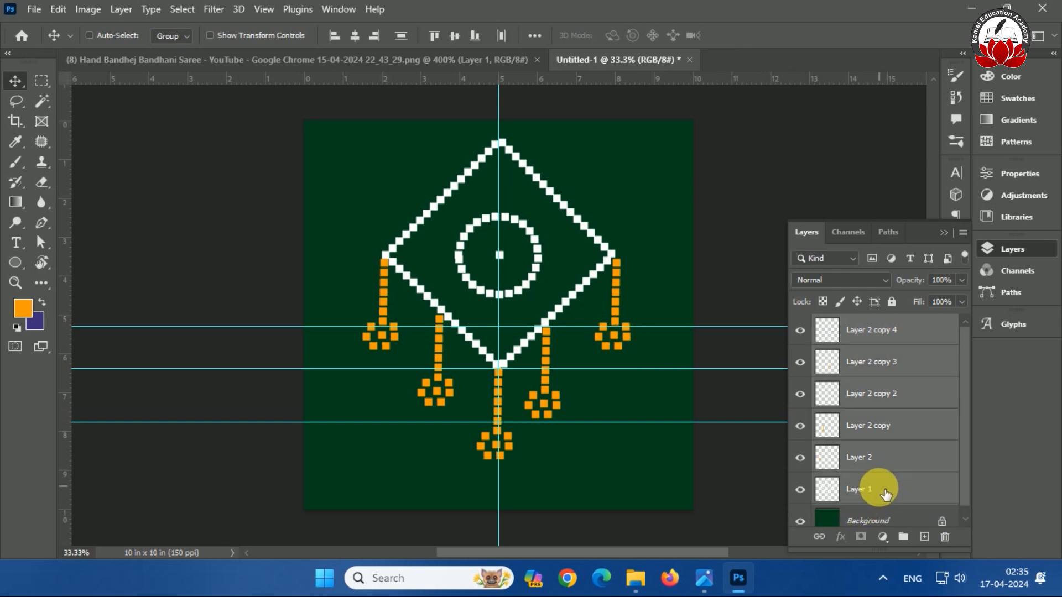
pyautogui.hotkey('ctrl', 'e')
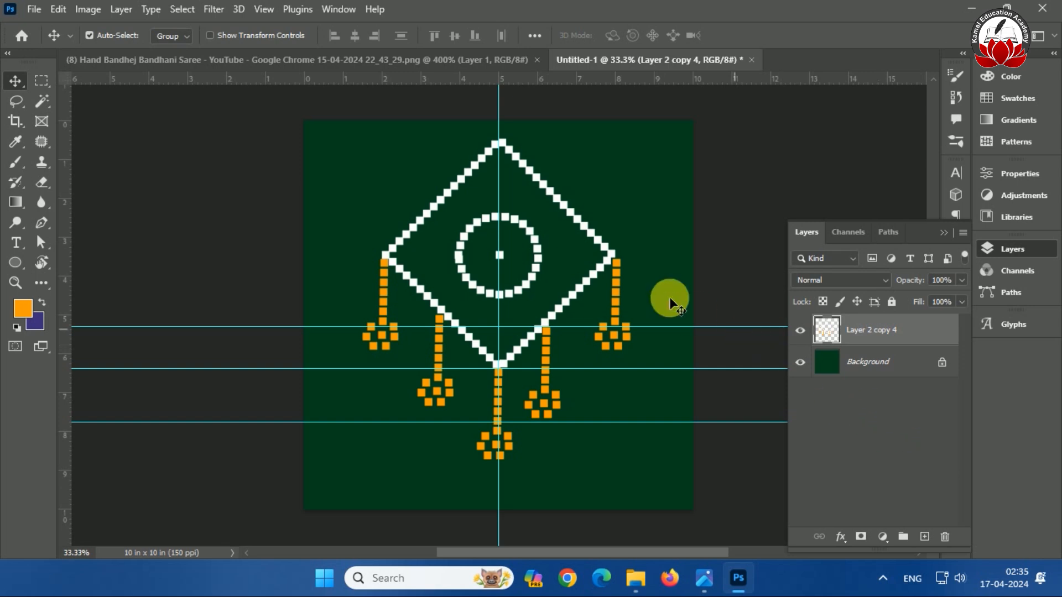
pyautogui.hotkey('ctrl', 'a')
pyautogui.click(355, 36)
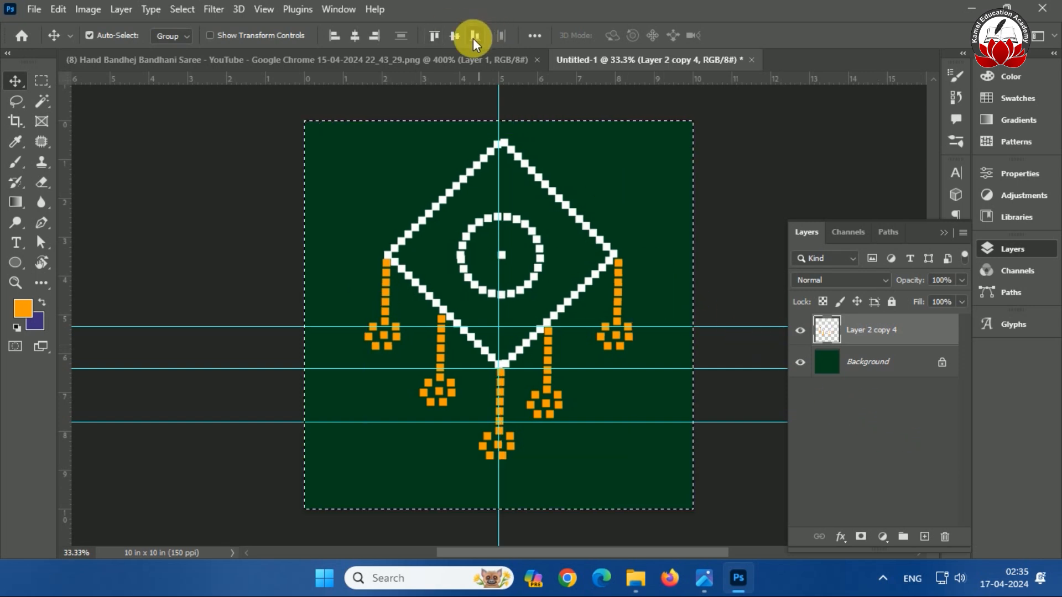
pyautogui.click(454, 36)
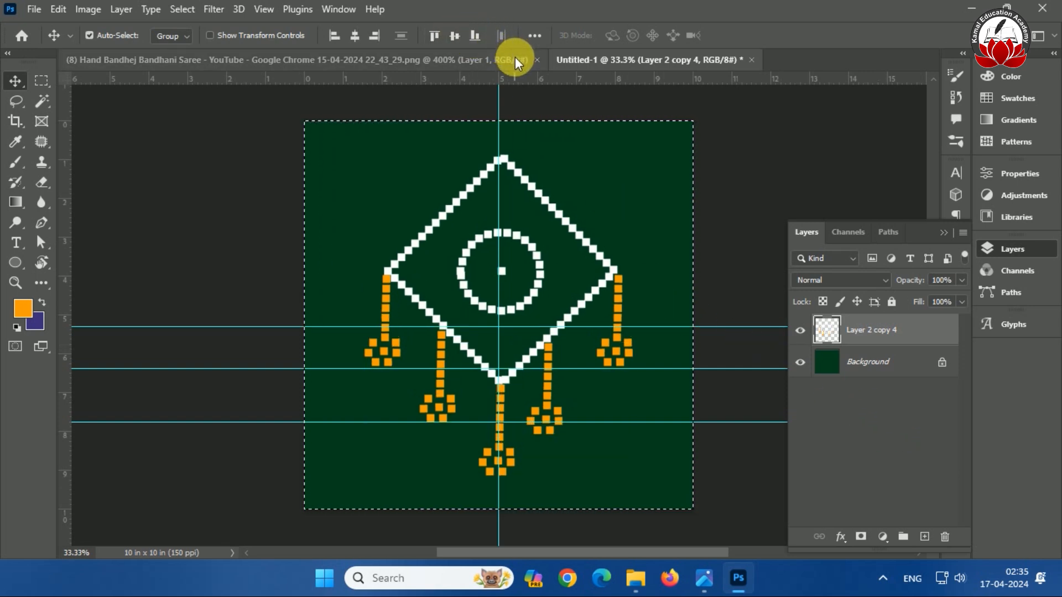
pyautogui.hotkey('ctrl', 'd')
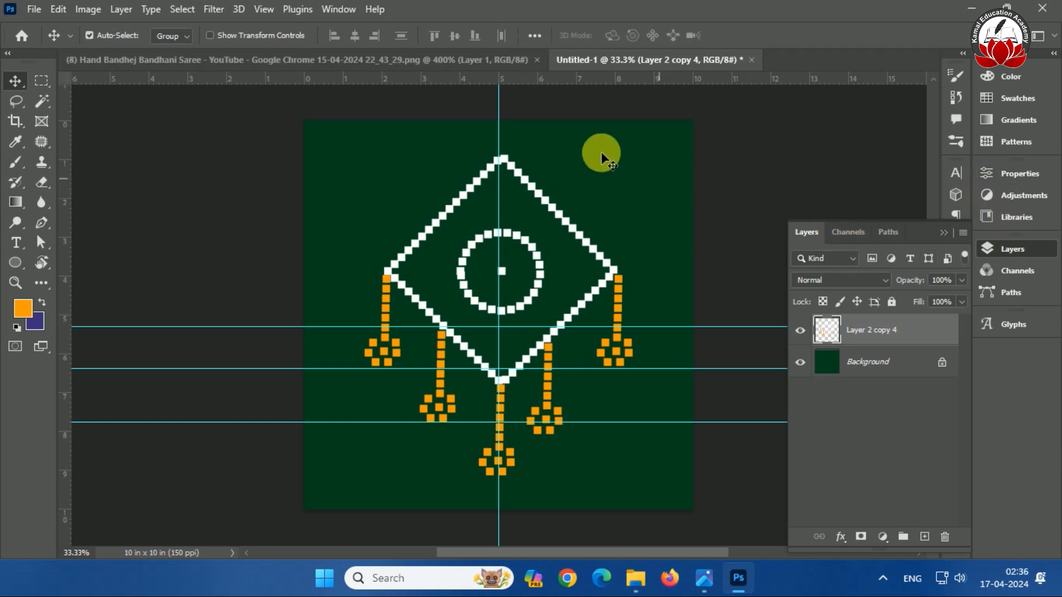
# Apply an Offset filter to the merged motif layer with 712 px horizontal, 712 px vertical and Wrap Around
pyautogui.click(214, 10)
pyautogui.moveTo(364, 347)
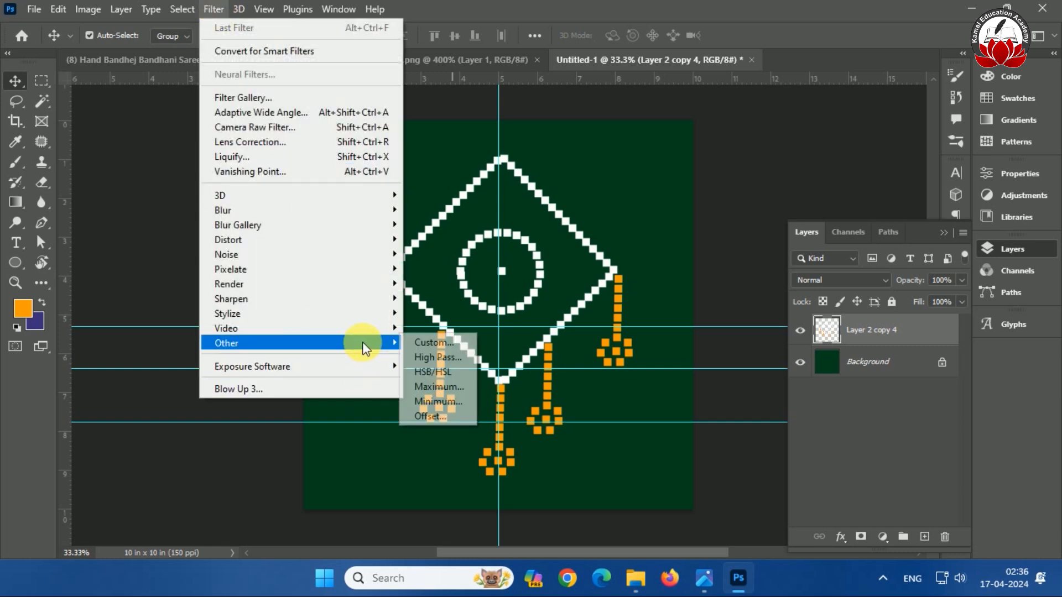
pyautogui.click(466, 415)
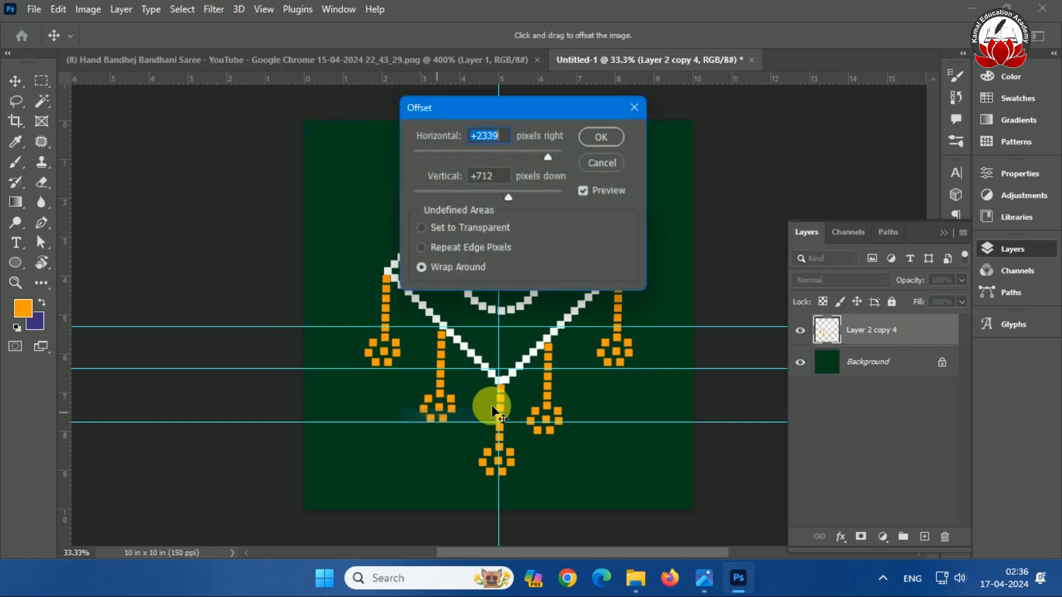
pyautogui.moveTo(526, 93); pyautogui.dragTo(726, 97)
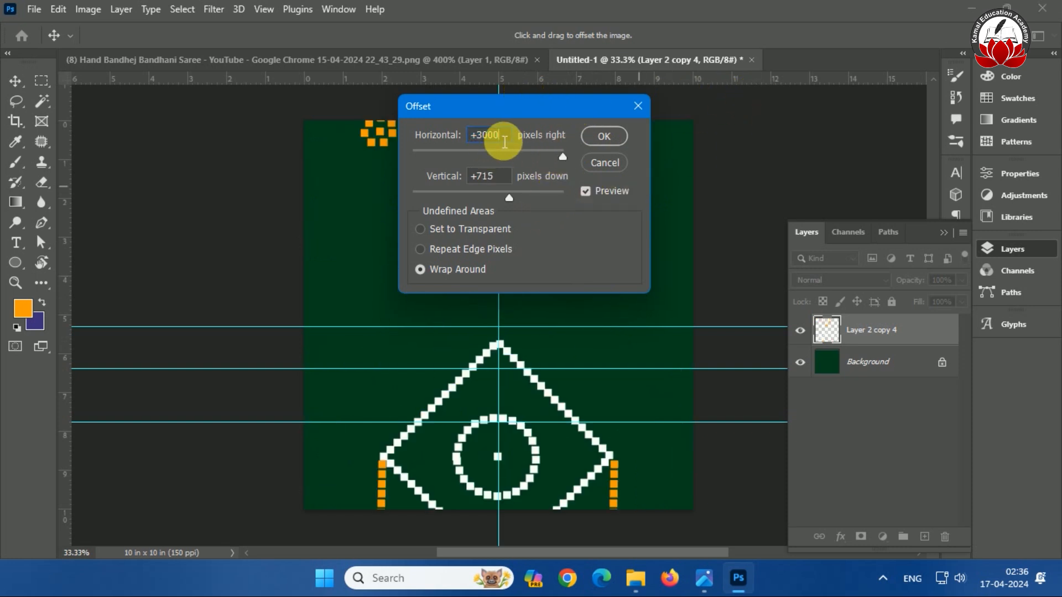
pyautogui.write('71')
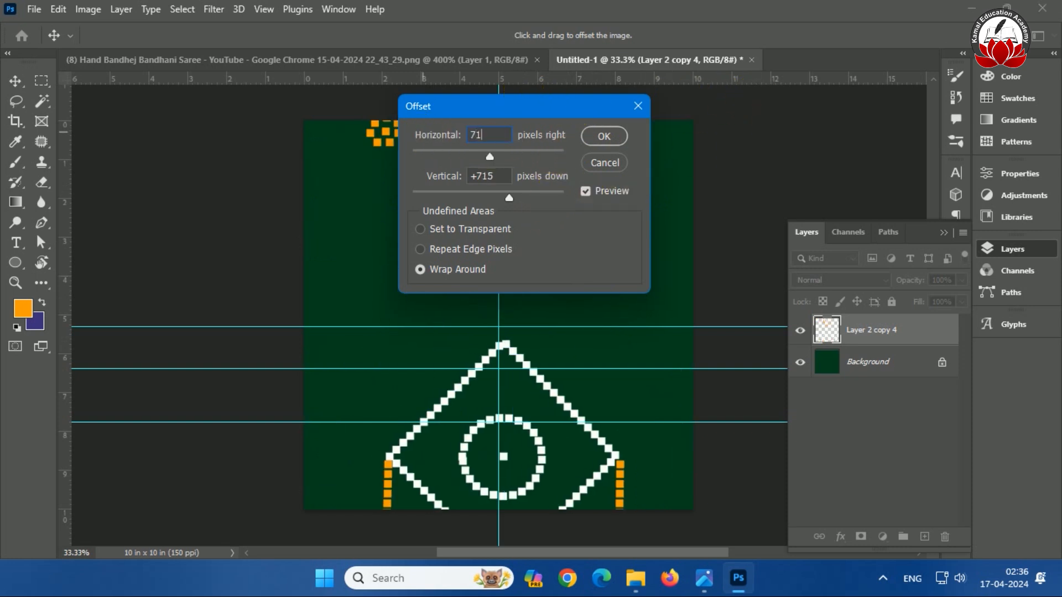
pyautogui.write('5')
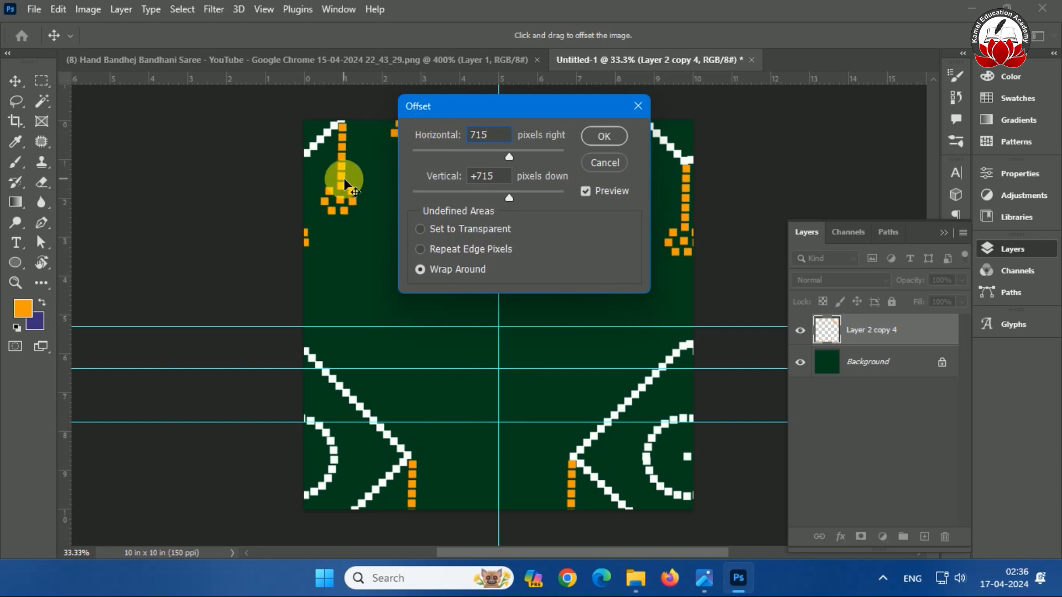
pyautogui.moveTo(344, 179); pyautogui.dragTo(344, 177)
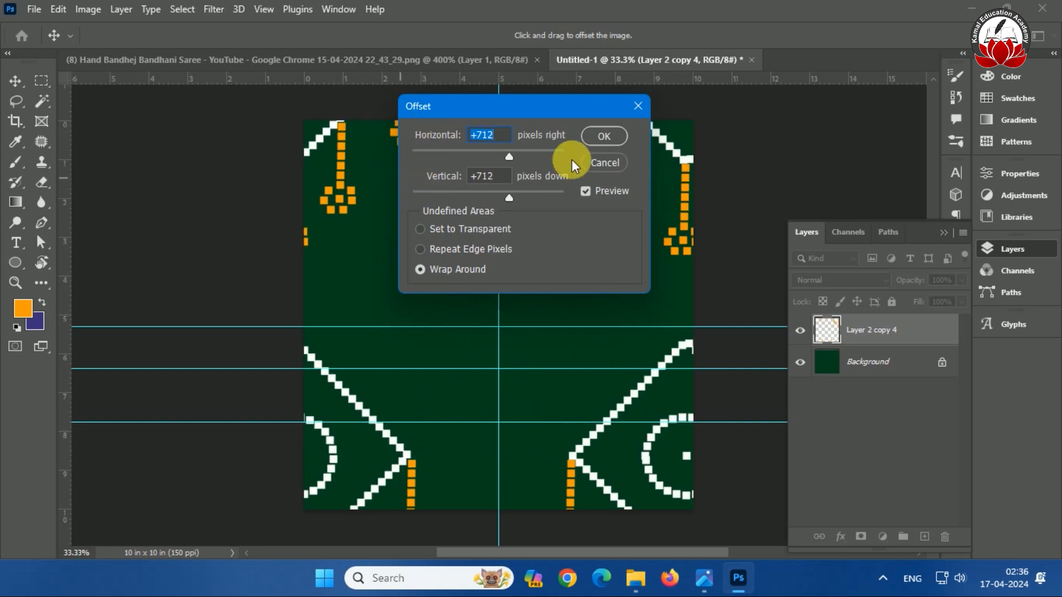
pyautogui.click(594, 133)
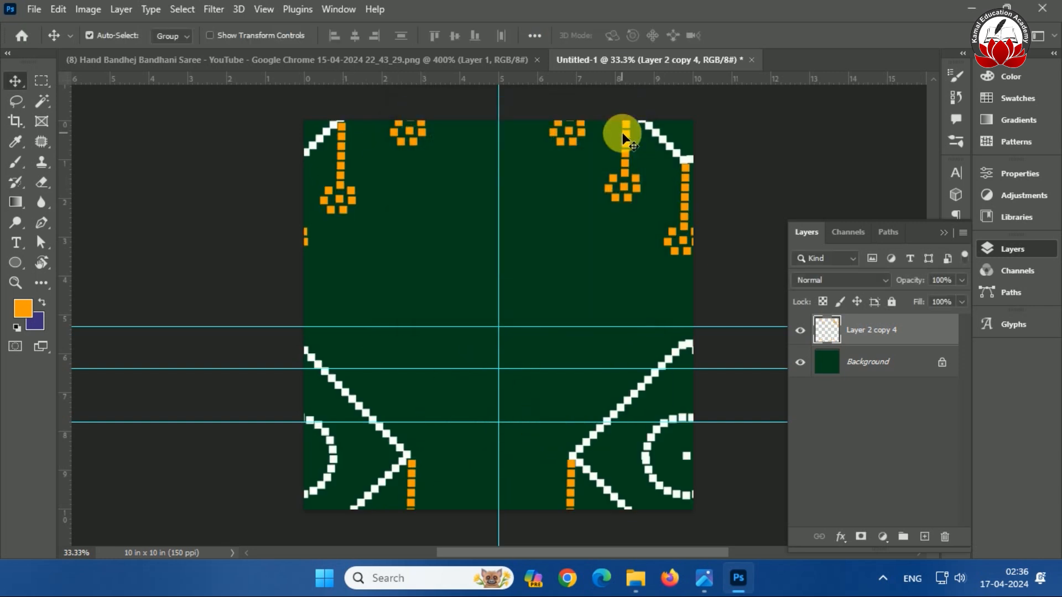
# Remove the three horizontal guides, check the flower in the saree reference, and place one horizontal guide through the canvas centre
pyautogui.hotkey('ctrl', 't')
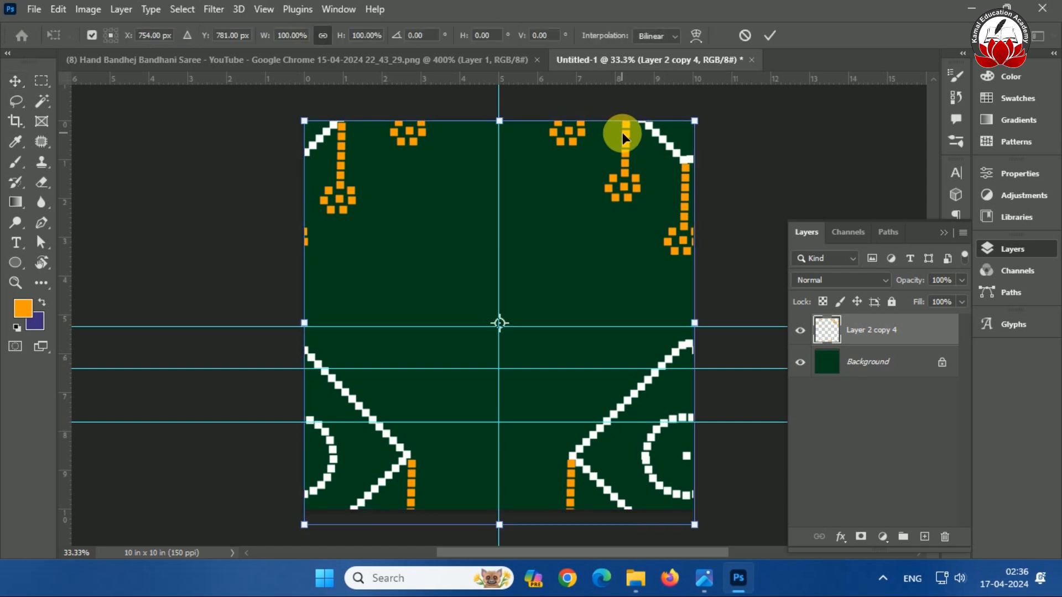
pyautogui.press('Return')
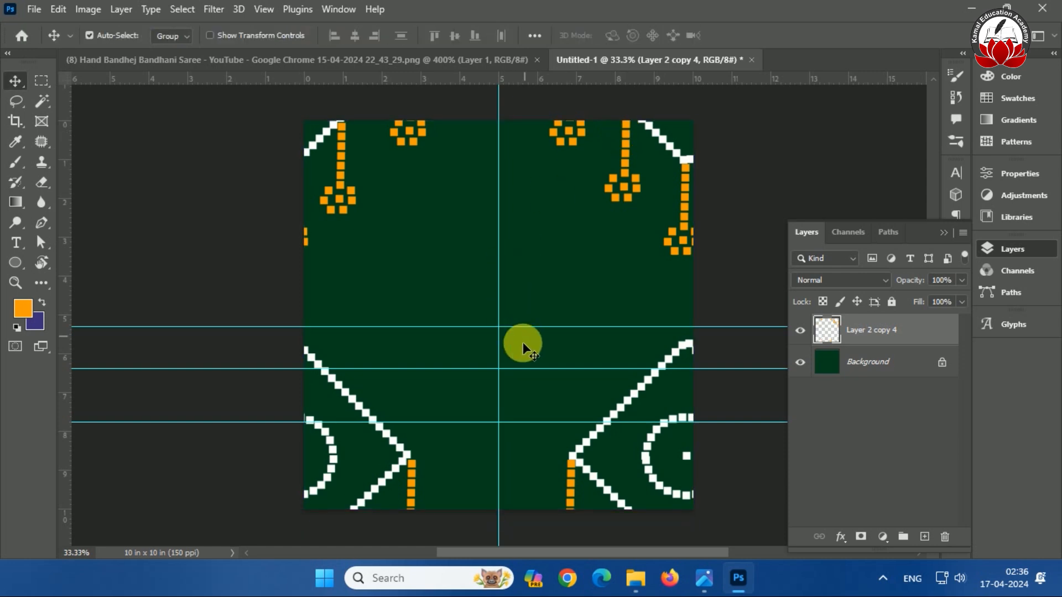
pyautogui.moveTo(519, 369); pyautogui.dragTo(558, 24)
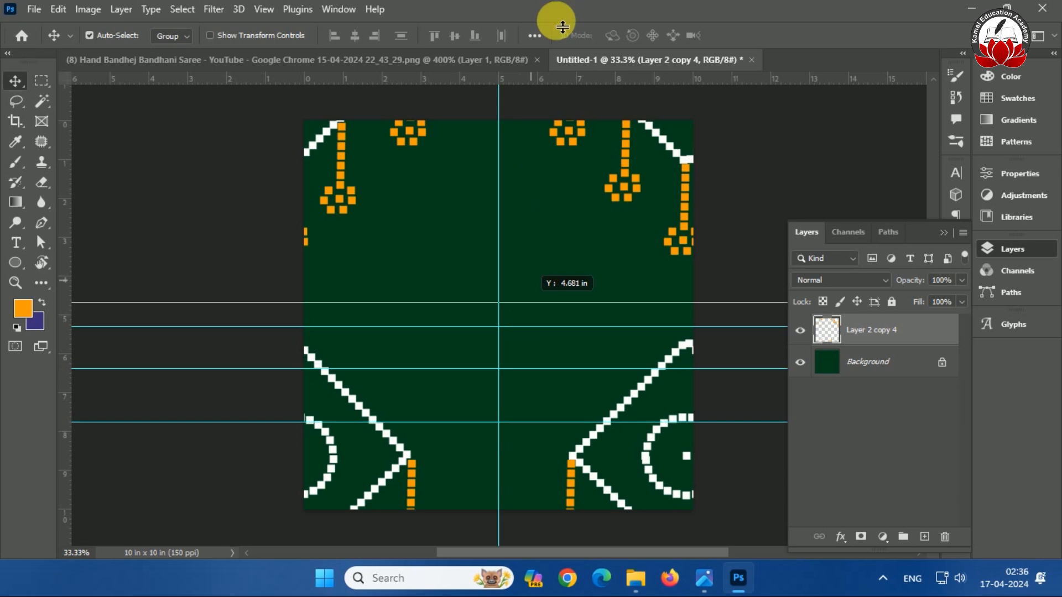
pyautogui.moveTo(520, 368); pyautogui.dragTo(526, 422)
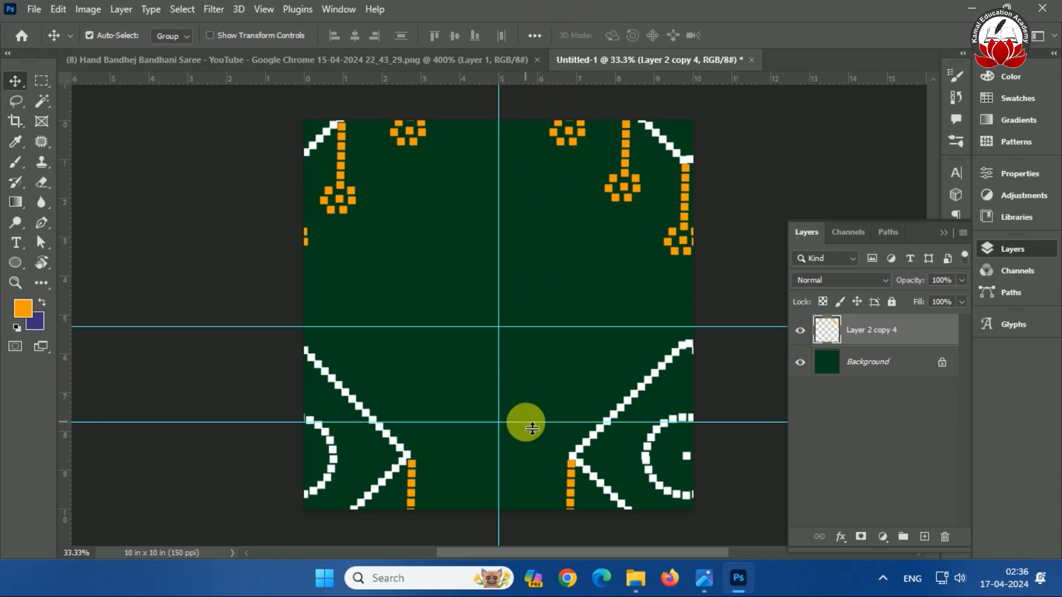
pyautogui.click(438, 59)
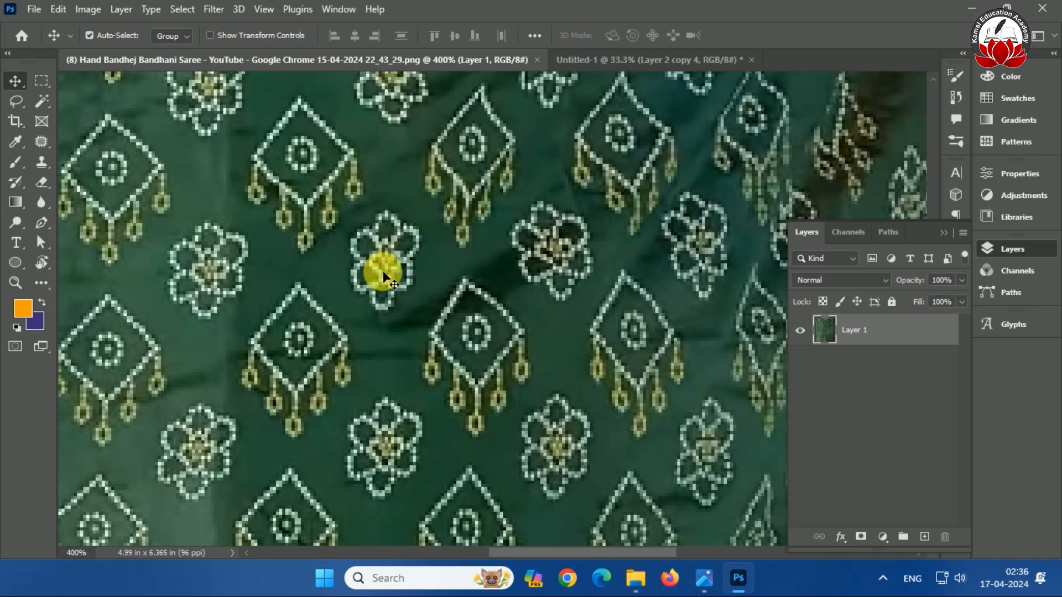
pyautogui.click(618, 54)
pyautogui.moveTo(512, 79); pyautogui.dragTo(515, 321)
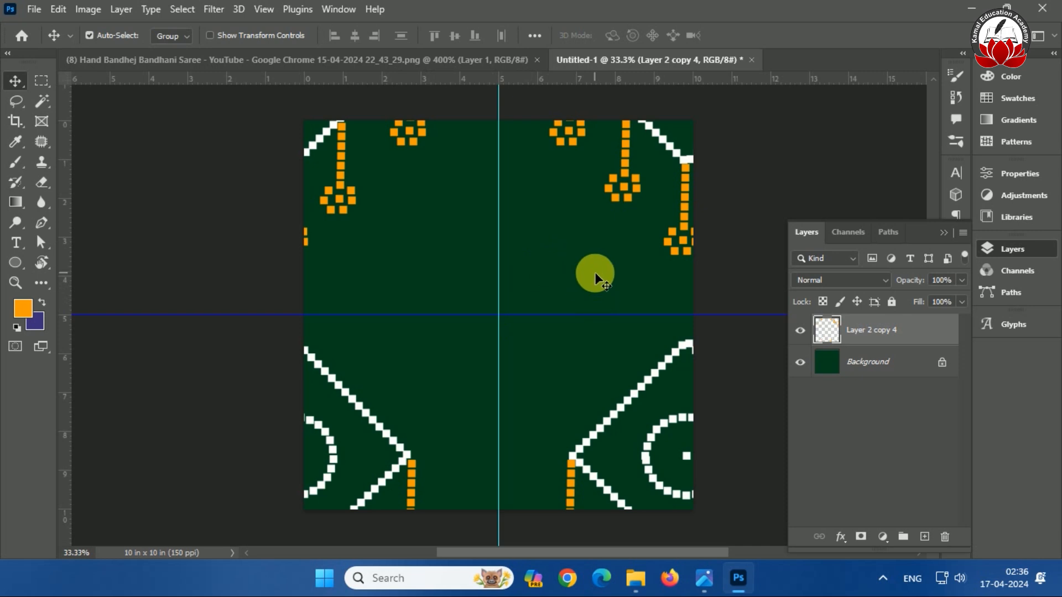
# Add a new layer and draw a curved petal path with the Pen tool, arching from the horizontal guide left of centre to the guide intersection
pyautogui.click(17, 267)
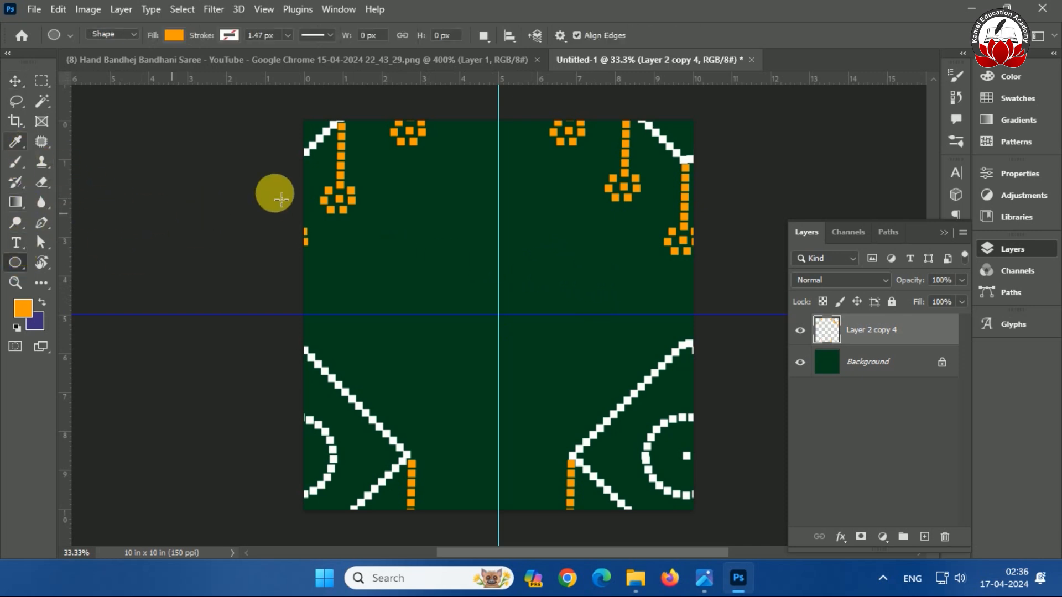
pyautogui.click(473, 54)
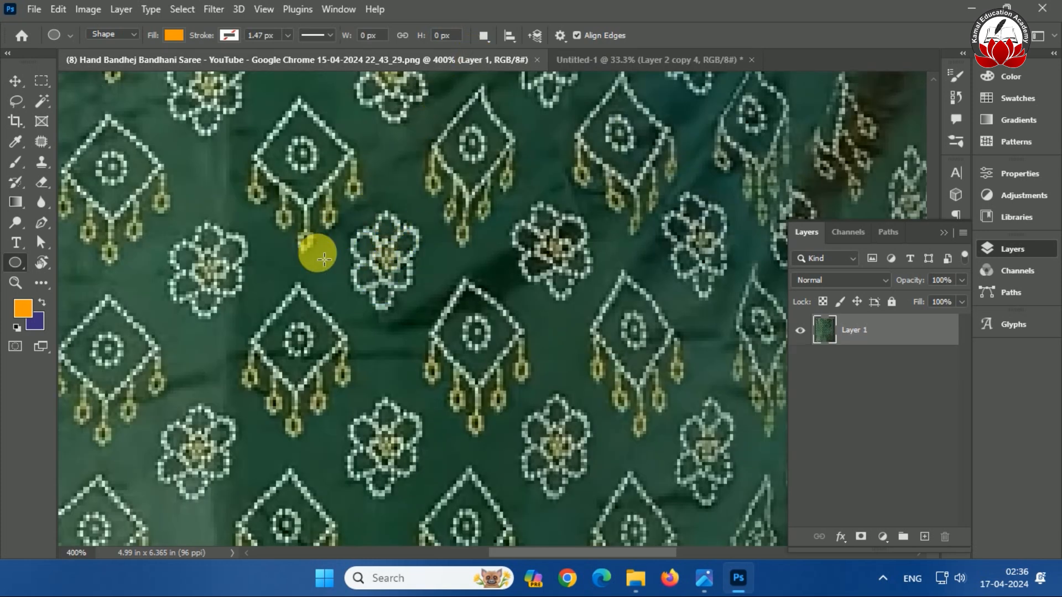
pyautogui.click(581, 57)
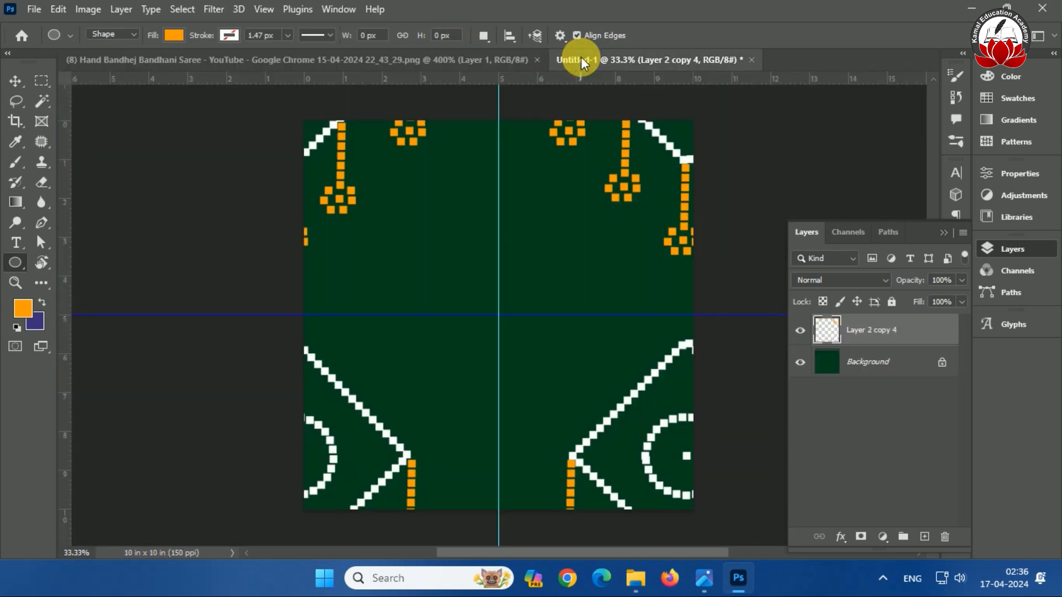
pyautogui.click(924, 537)
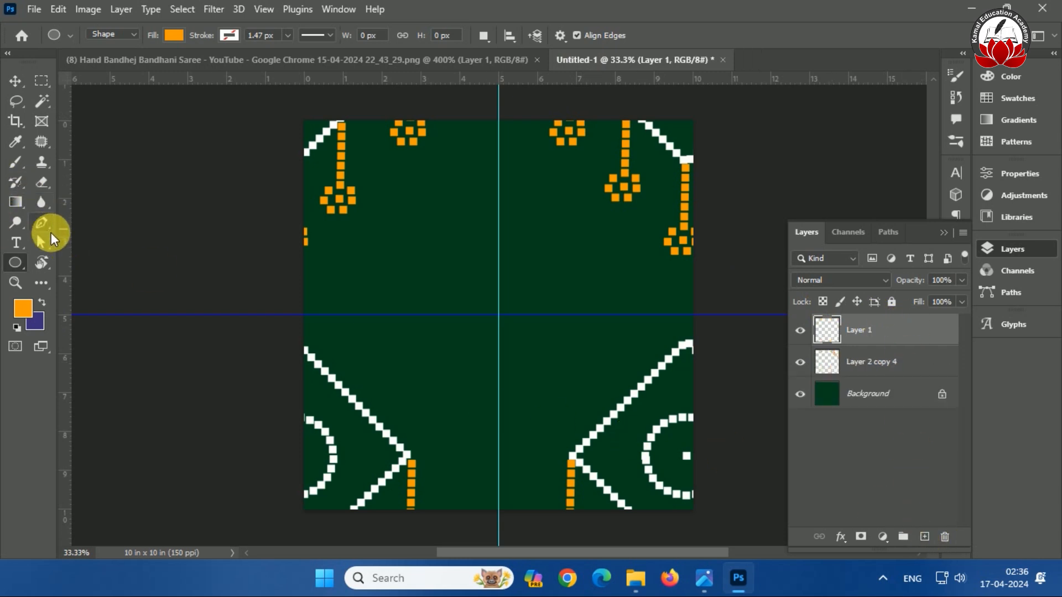
pyautogui.press('b')
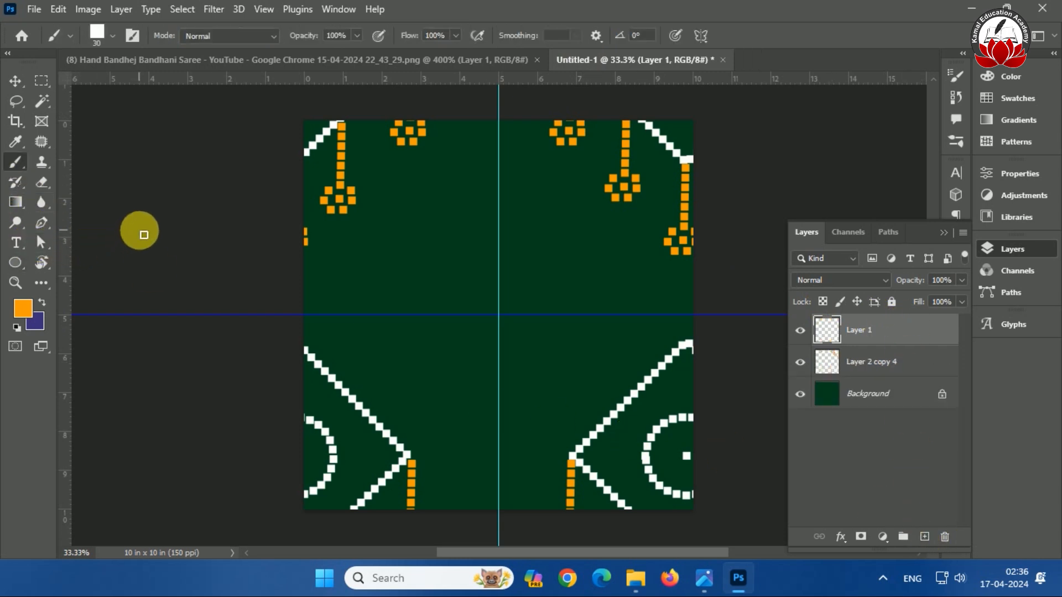
pyautogui.click(42, 224)
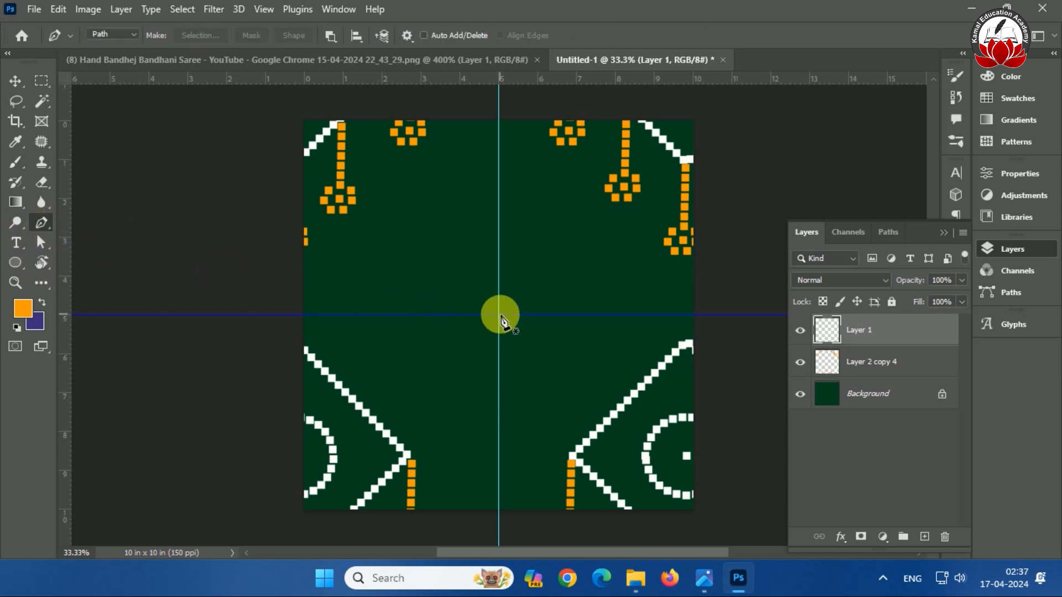
pyautogui.click(434, 316)
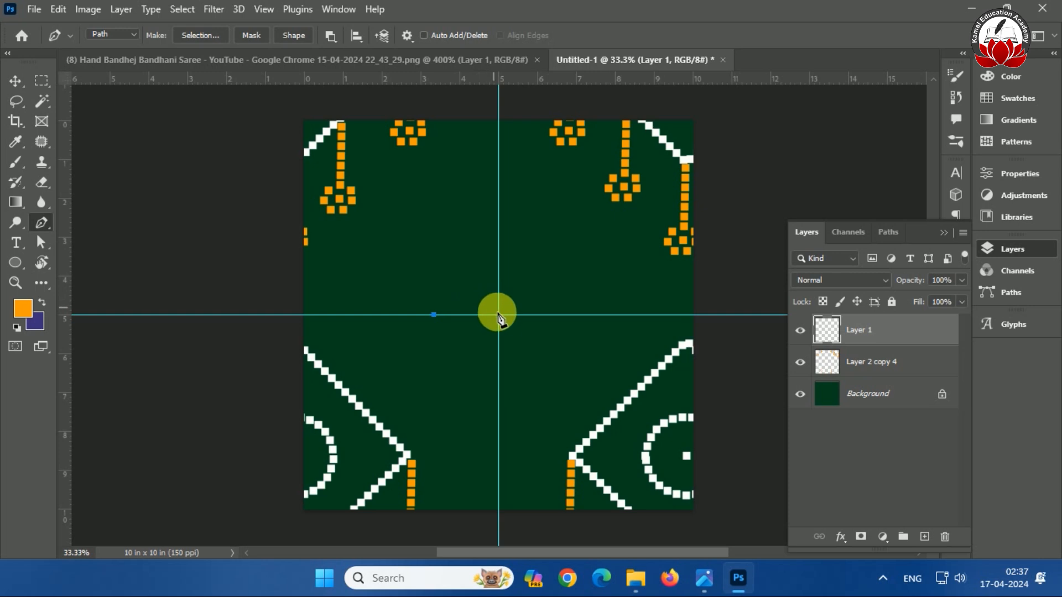
pyautogui.moveTo(499, 315); pyautogui.dragTo(562, 363)
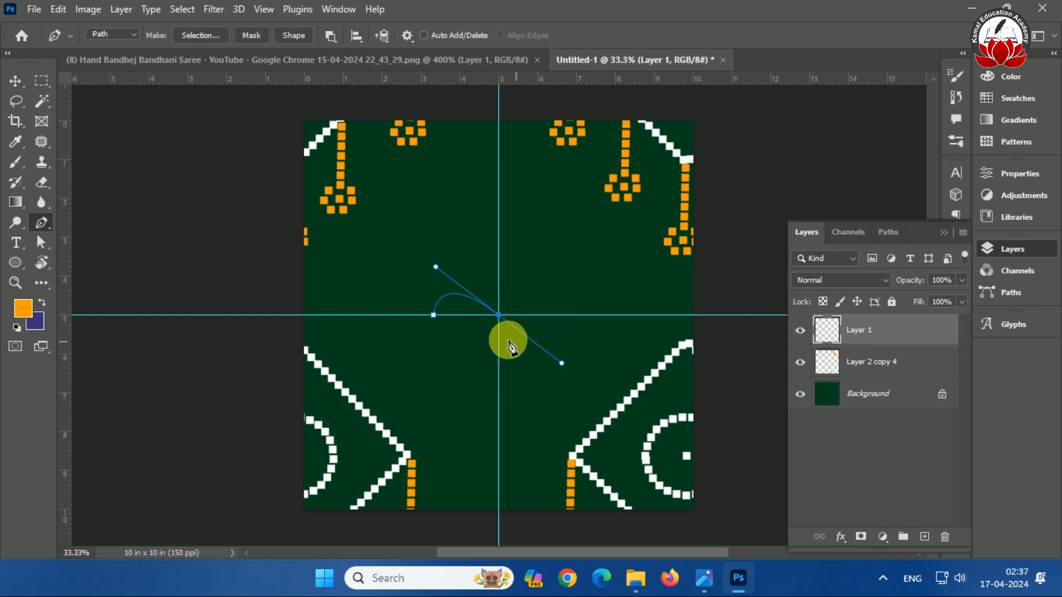
pyautogui.rightClick(500, 316)
pyautogui.click(539, 244)
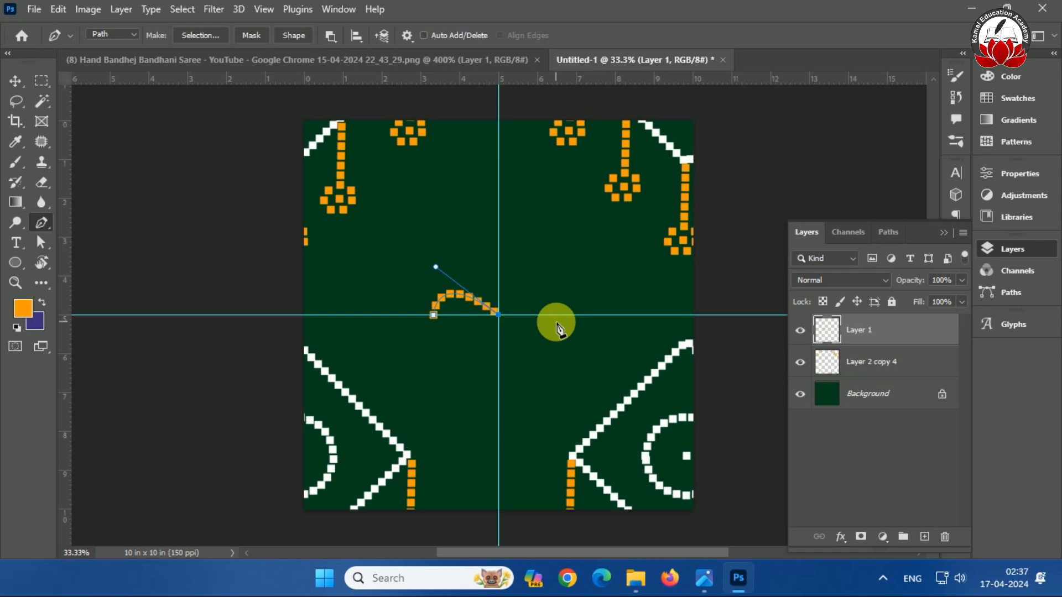
pyautogui.hotkey('ctrl', 'z')
# Set the foreground colour to white (ffffff) and stroke the petal path with the Brush
pyautogui.click(21, 306)
pyautogui.write('ffffff')
pyautogui.click(988, 209)
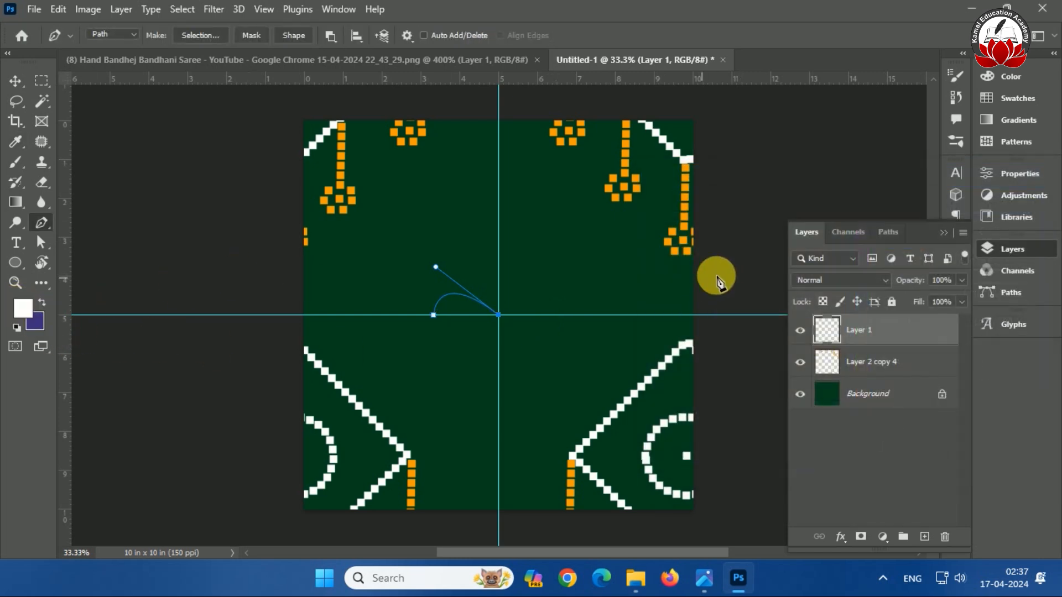
pyautogui.rightClick(498, 315)
pyautogui.click(534, 320)
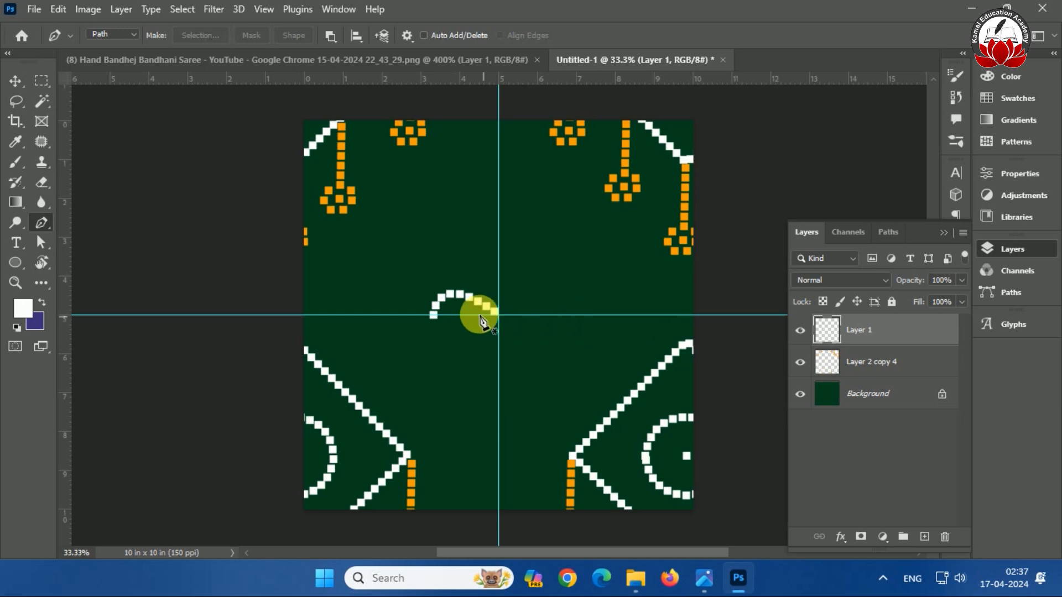
# Draw a second curved petal path above the first, ending on the vertical guide, and stroke it with the white dotted Brush
pyautogui.click(440, 290)
pyautogui.moveTo(461, 264)
pyautogui.mouseDown()
pyautogui.moveTo(474, 267)
pyautogui.moveTo(462, 247)
pyautogui.mouseUp()
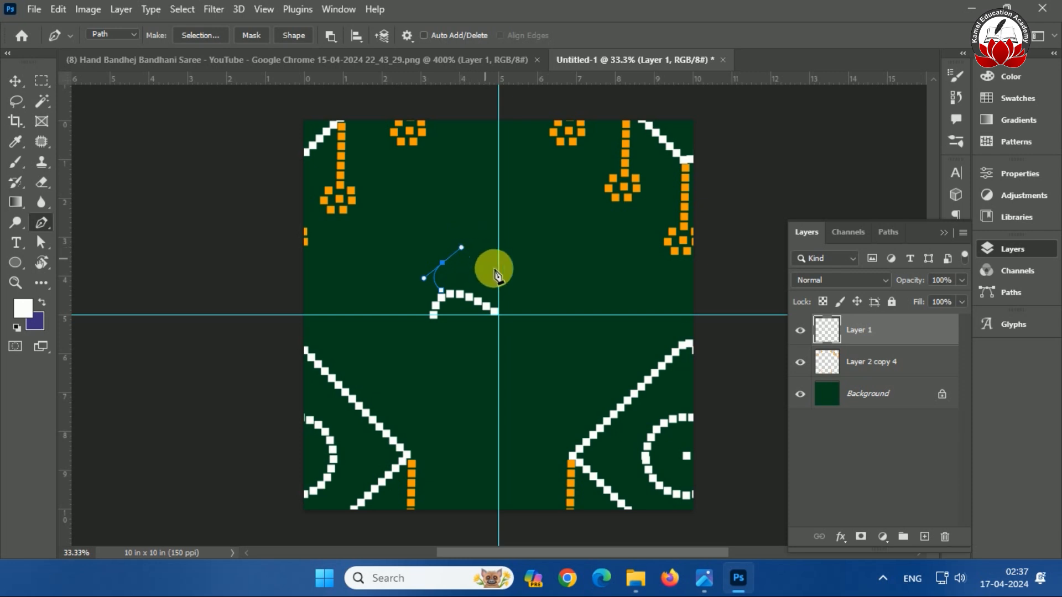
pyautogui.moveTo(499, 293); pyautogui.dragTo(511, 315)
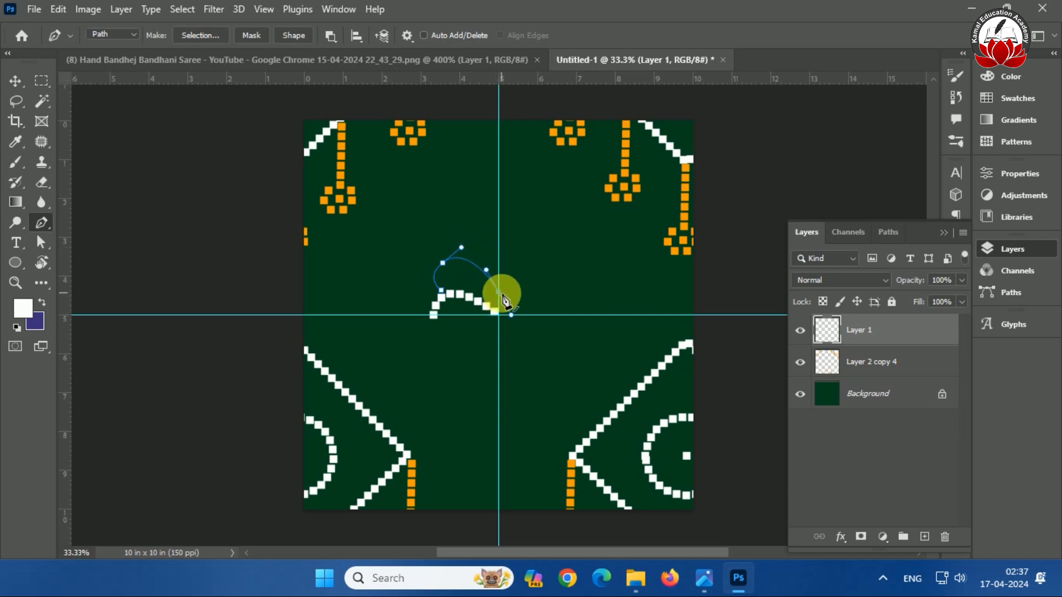
pyautogui.rightClick(499, 294)
pyautogui.click(562, 325)
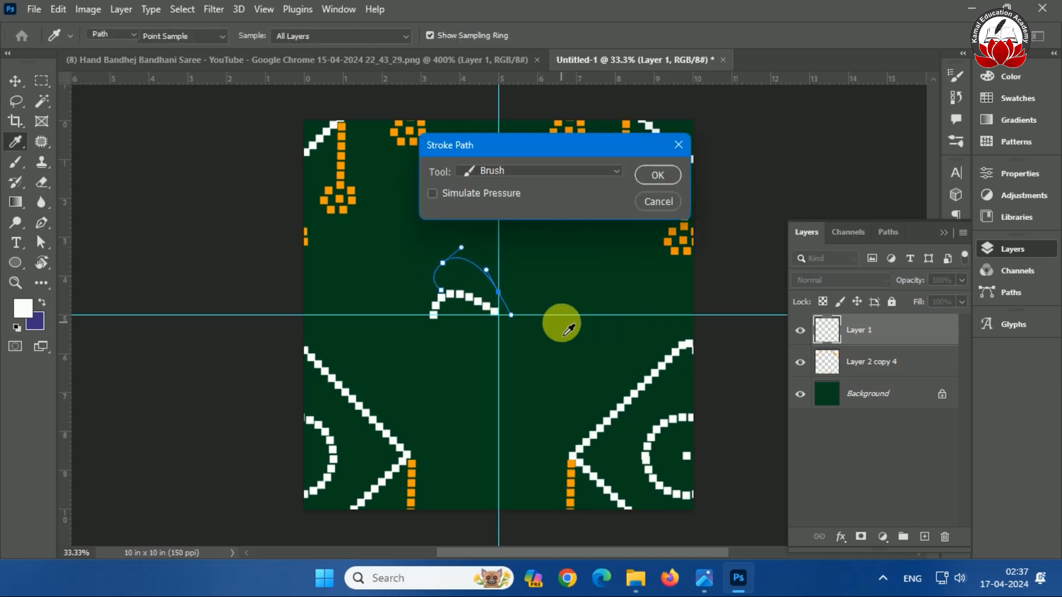
pyautogui.press('Return')
pyautogui.press('Return')
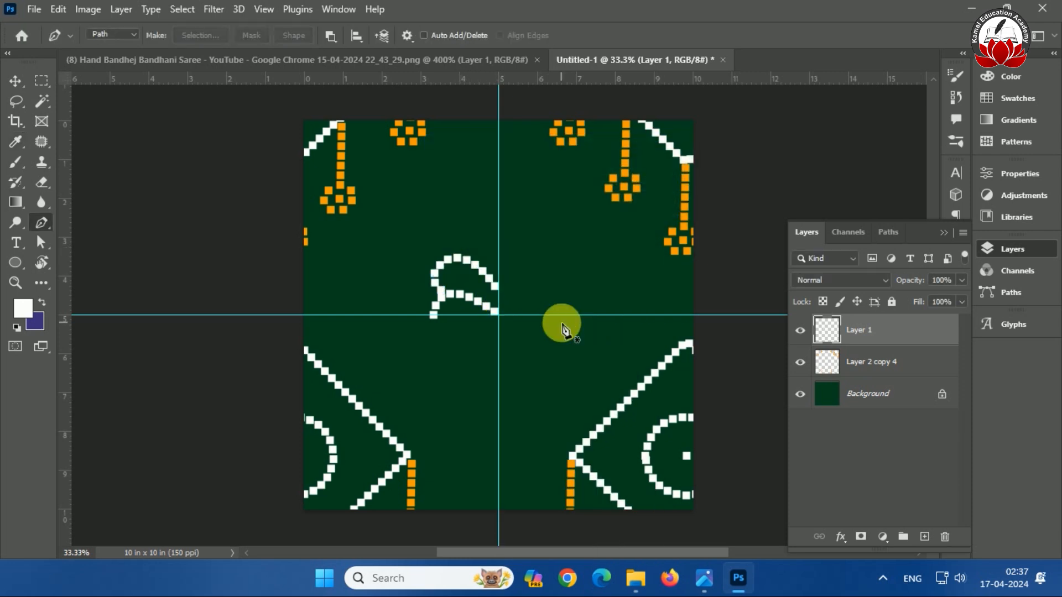
# Draw a third, smaller arc from the top of the second petal to the vertical guide and stroke it with the white dotted Brush
pyautogui.click(462, 252)
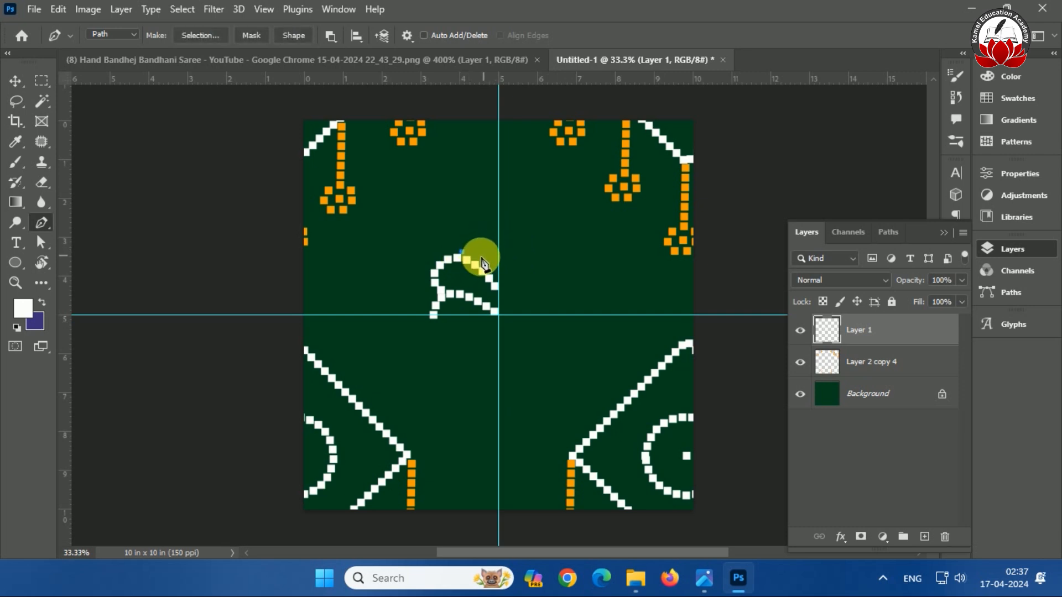
pyautogui.moveTo(499, 245); pyautogui.dragTo(529, 277)
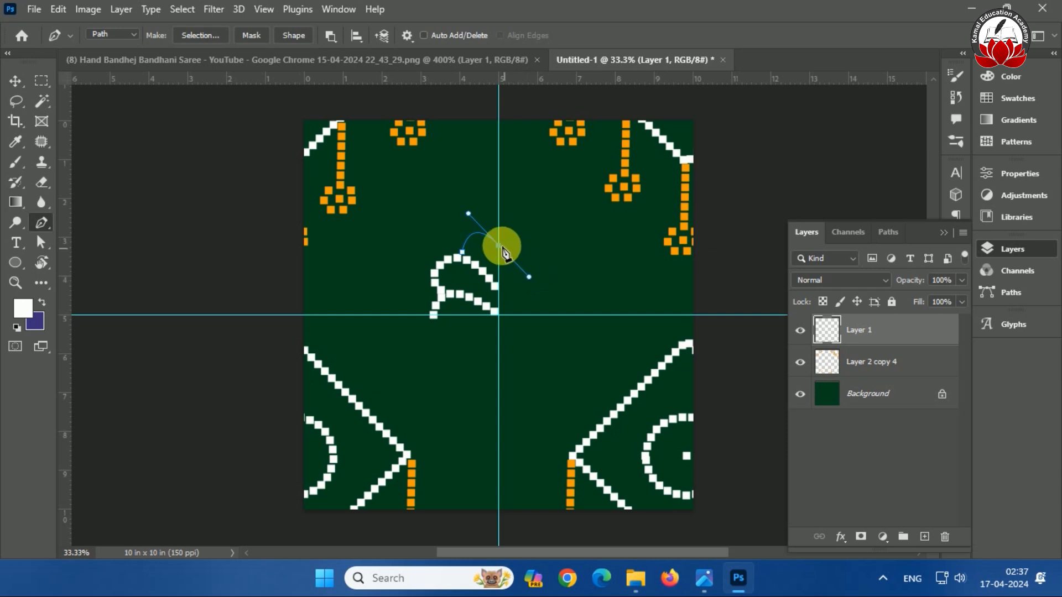
pyautogui.rightClick(502, 248)
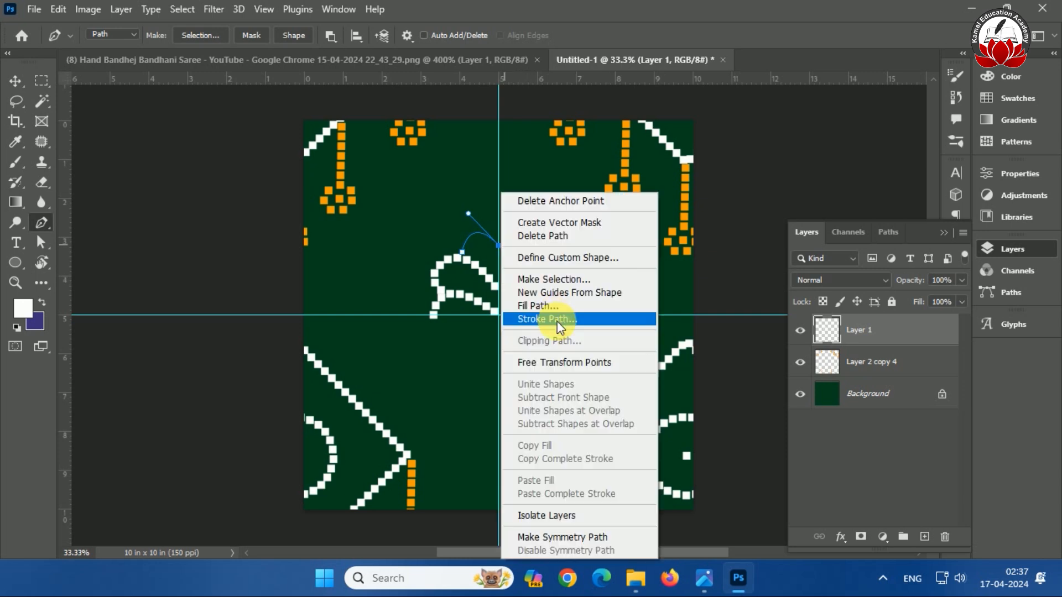
pyautogui.click(704, 255)
pyautogui.keyDown('alt'); pyautogui.click(499, 246); pyautogui.keyUp('alt')
pyautogui.rightClick(502, 248)
pyautogui.click(544, 318)
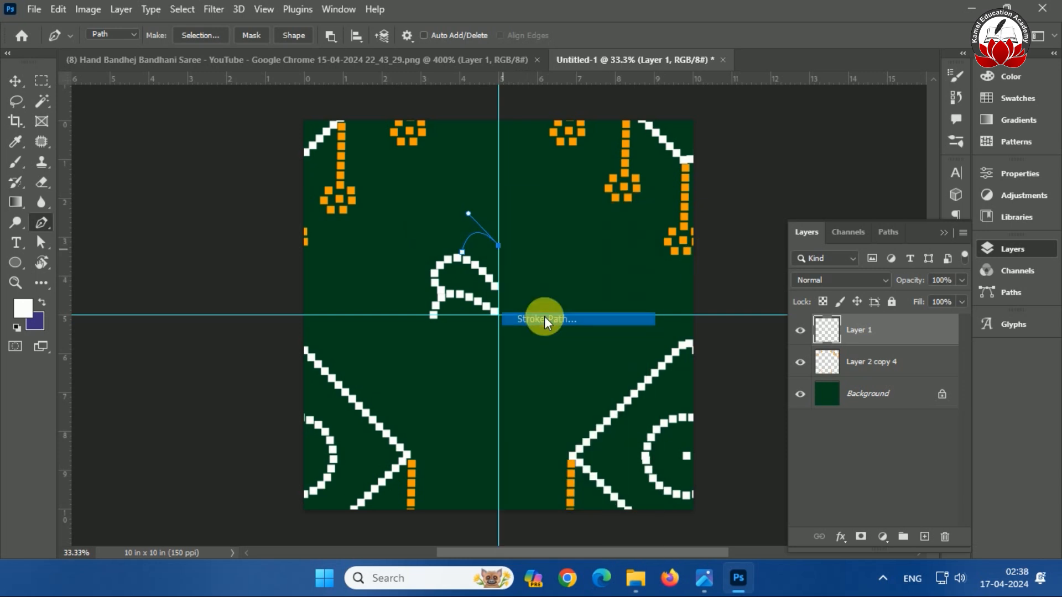
pyautogui.press('Return')
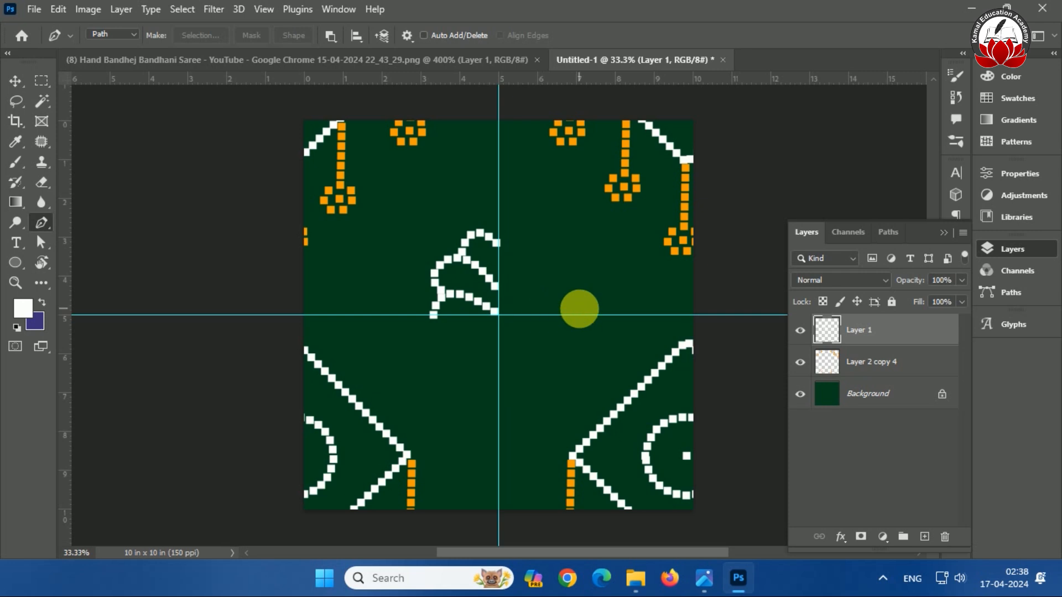
# Trim off the part of the petal dots that hangs below the horizontal guide using a rectangular selection
pyautogui.click(39, 80)
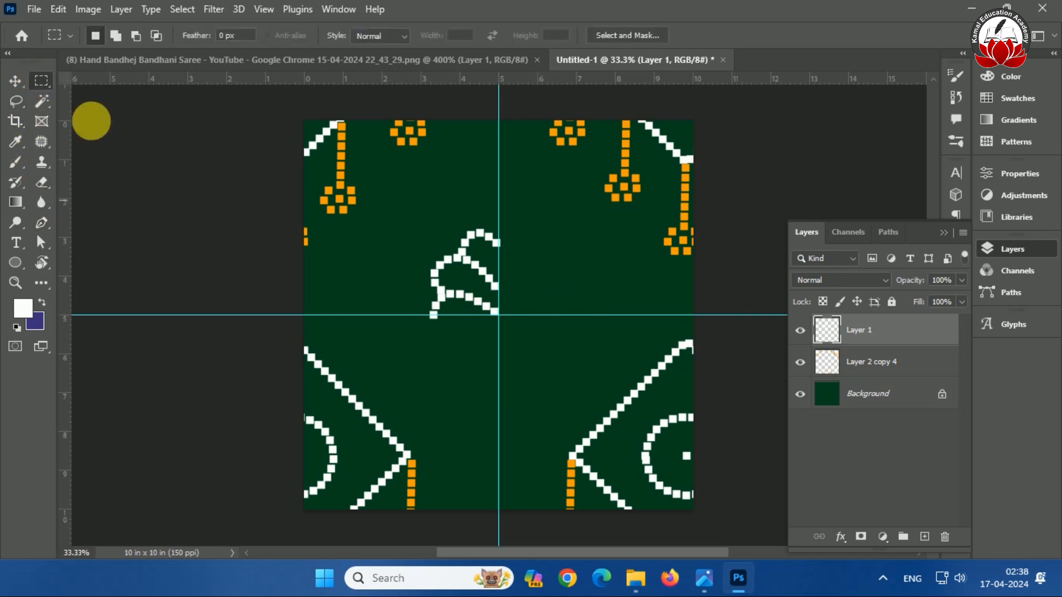
pyautogui.moveTo(393, 315); pyautogui.dragTo(486, 357)
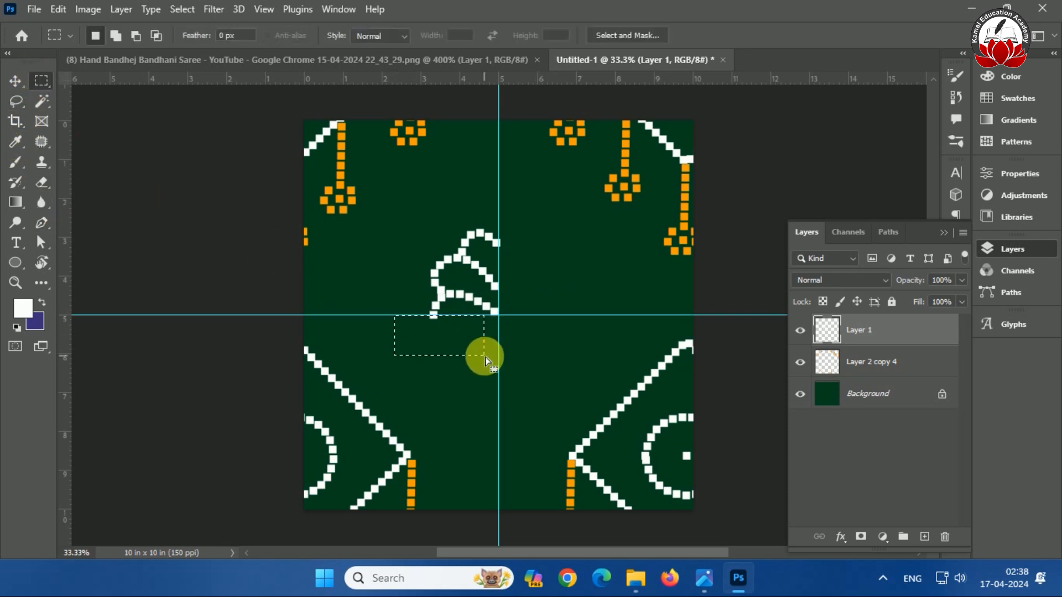
pyautogui.click(485, 356)
# Duplicate the petal layer flipped horizontally about the vertical guide, and merge the copy with Layer 1
pyautogui.hotkey('ctrl', 'j')
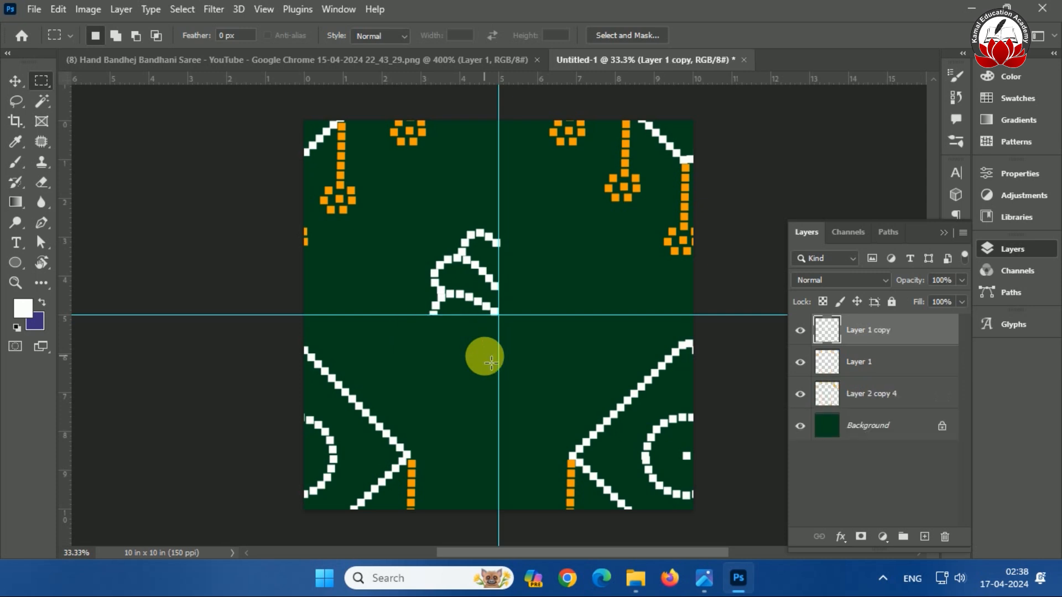
pyautogui.hotkey('ctrl', 't')
pyautogui.moveTo(464, 272); pyautogui.dragTo(495, 271)
pyautogui.rightClick(485, 271)
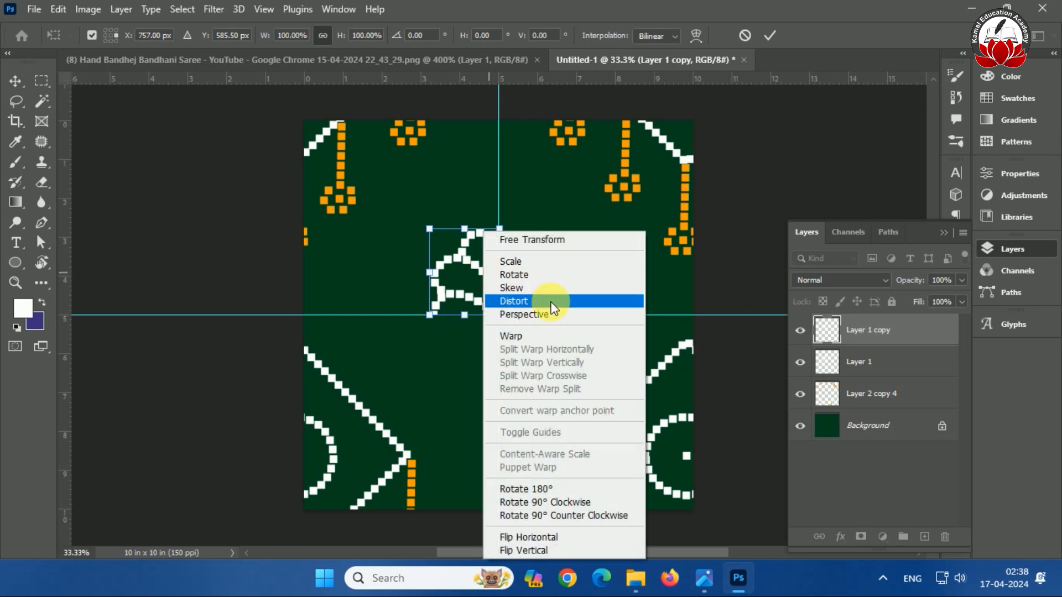
pyautogui.click(571, 541)
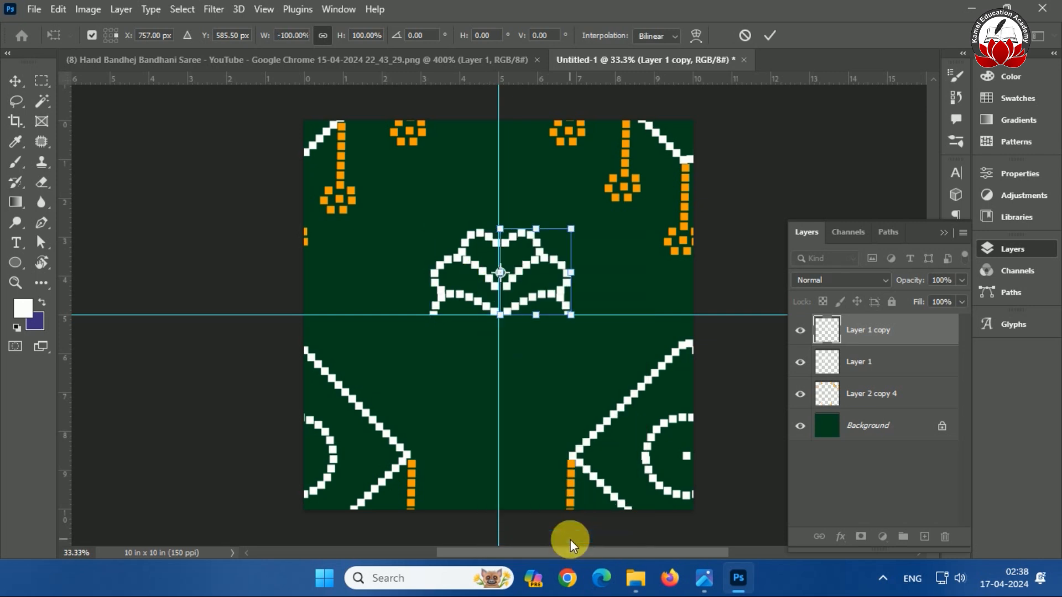
pyautogui.press('Return')
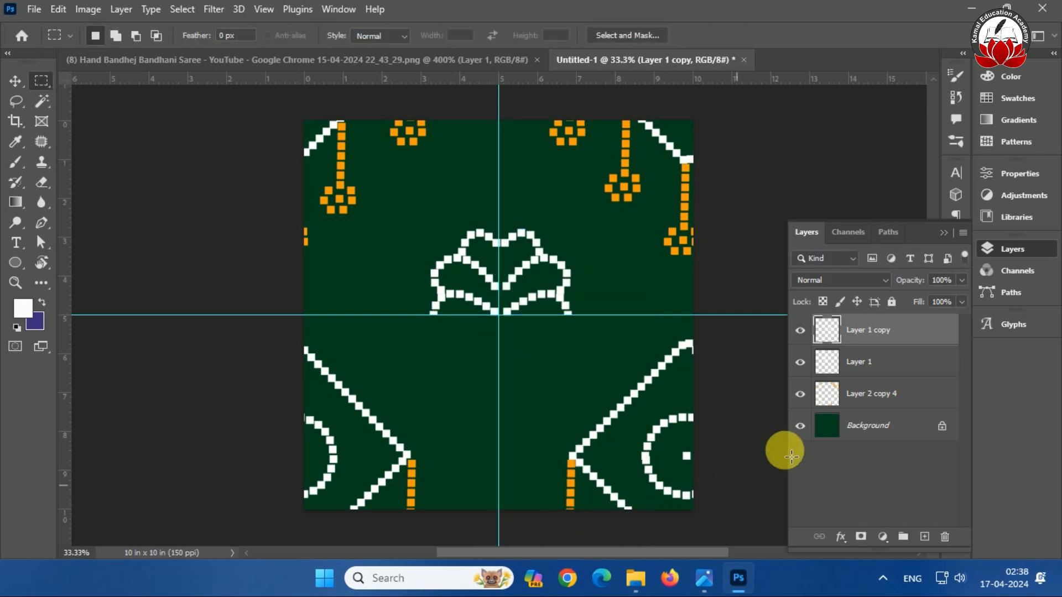
pyautogui.keyDown('shift'); pyautogui.click(883, 364); pyautogui.keyUp('shift')
pyautogui.hotkey('ctrl', 'e')
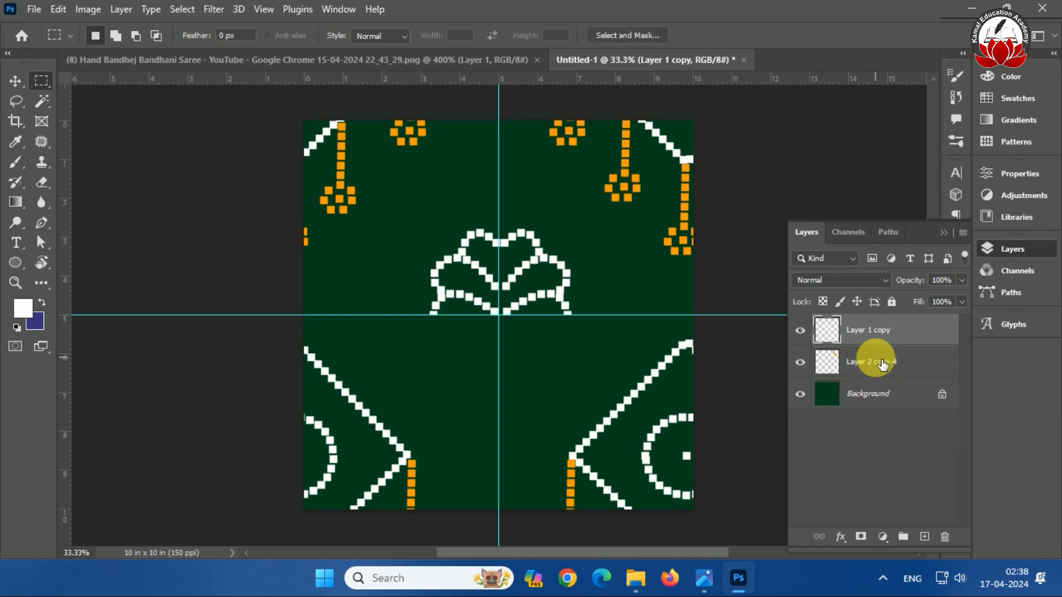
# Duplicate the merged half flower and flip the copy vertically about the horizontal guide to complete the flower
pyautogui.hotkey('ctrl', 't')
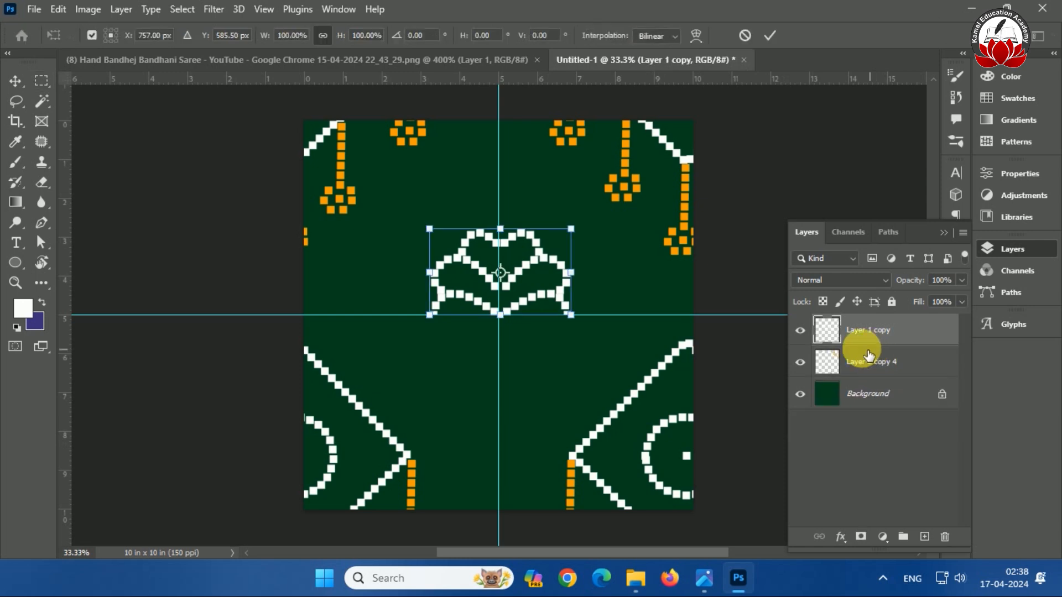
pyautogui.press('Escape')
pyautogui.hotkey('ctrl', 'j')
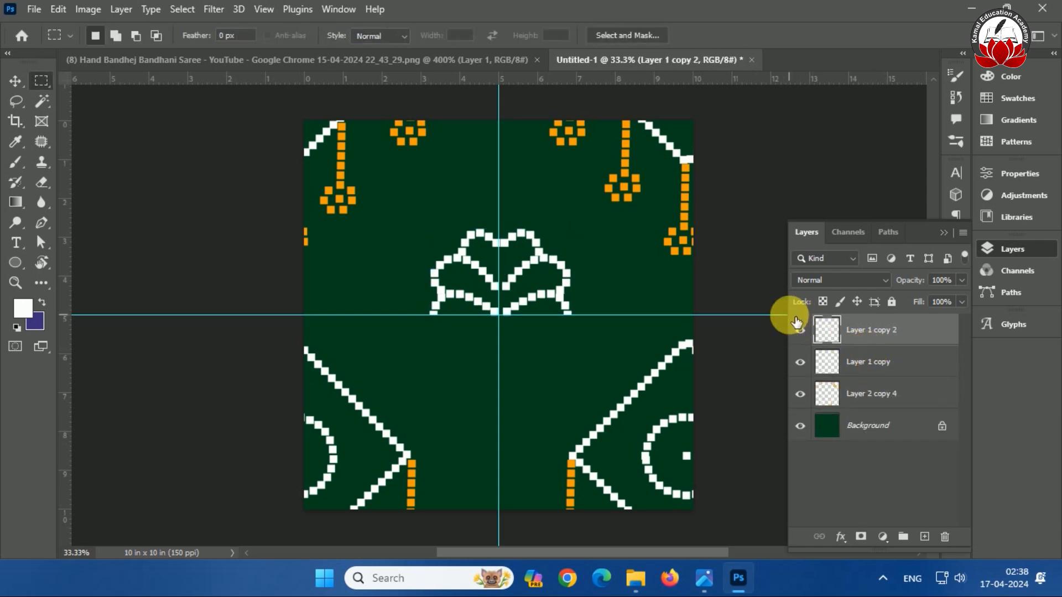
pyautogui.hotkey('ctrl', 't')
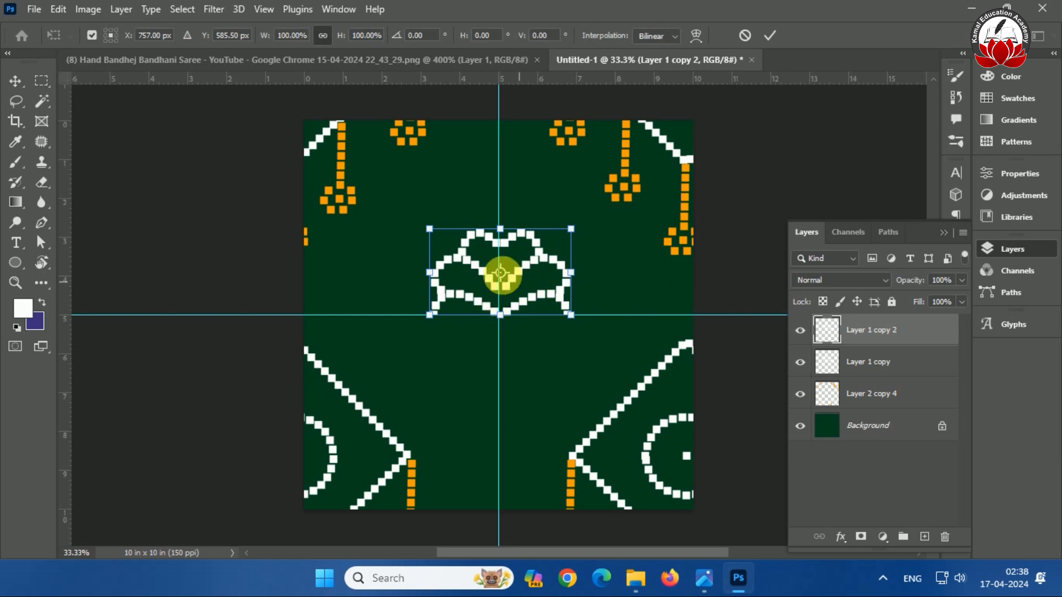
pyautogui.moveTo(498, 270); pyautogui.dragTo(501, 320)
pyautogui.rightClick(503, 325)
pyautogui.click(580, 551)
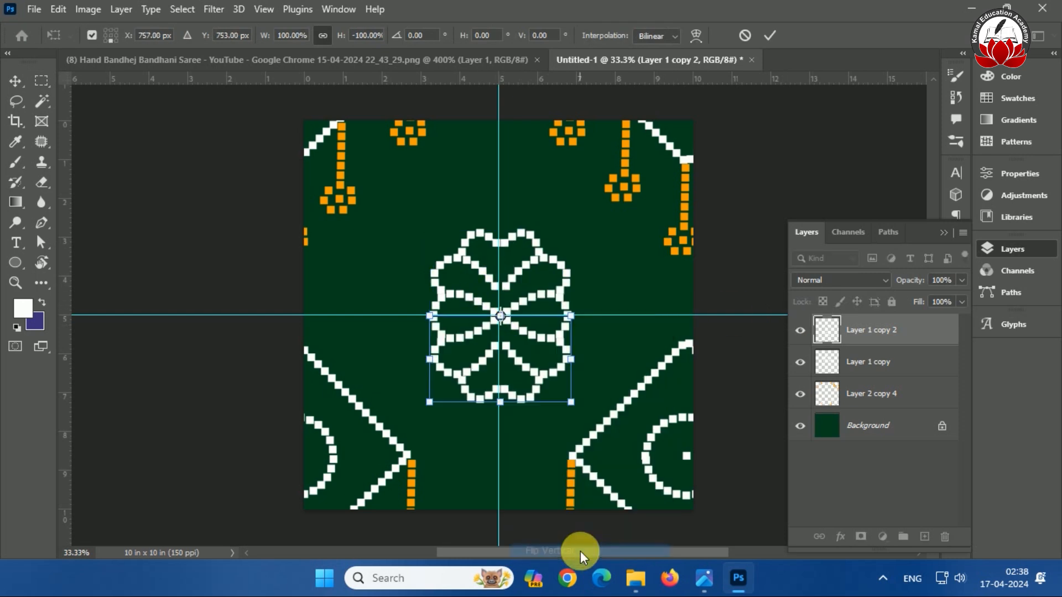
pyautogui.press('Return')
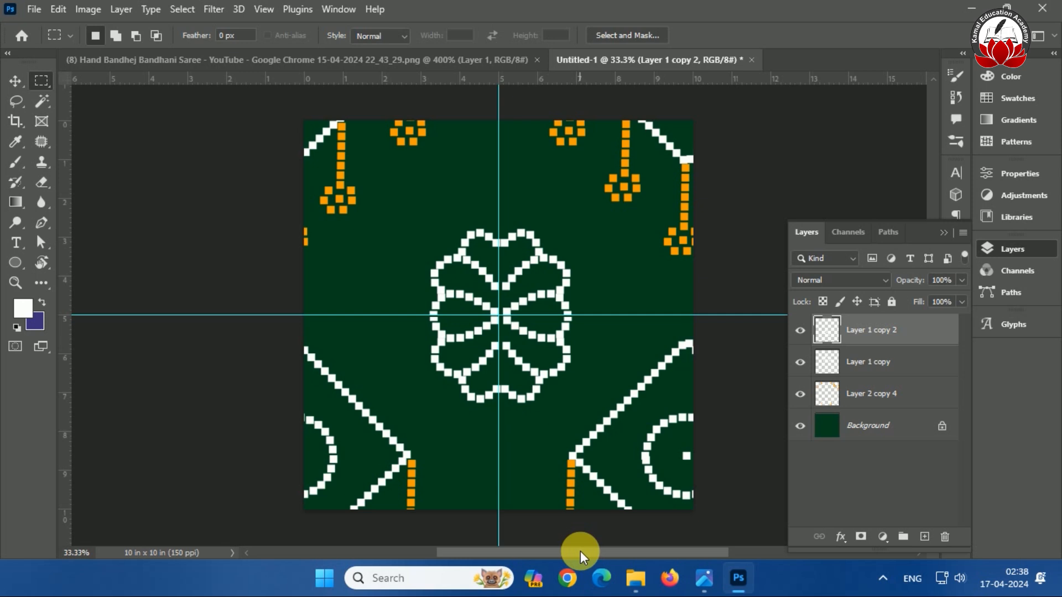
# Set the foreground colour to the orange sampled from the tassel dots
pyautogui.hotkey('ctrl', '+')
pyautogui.hotkey('ctrl', '+')
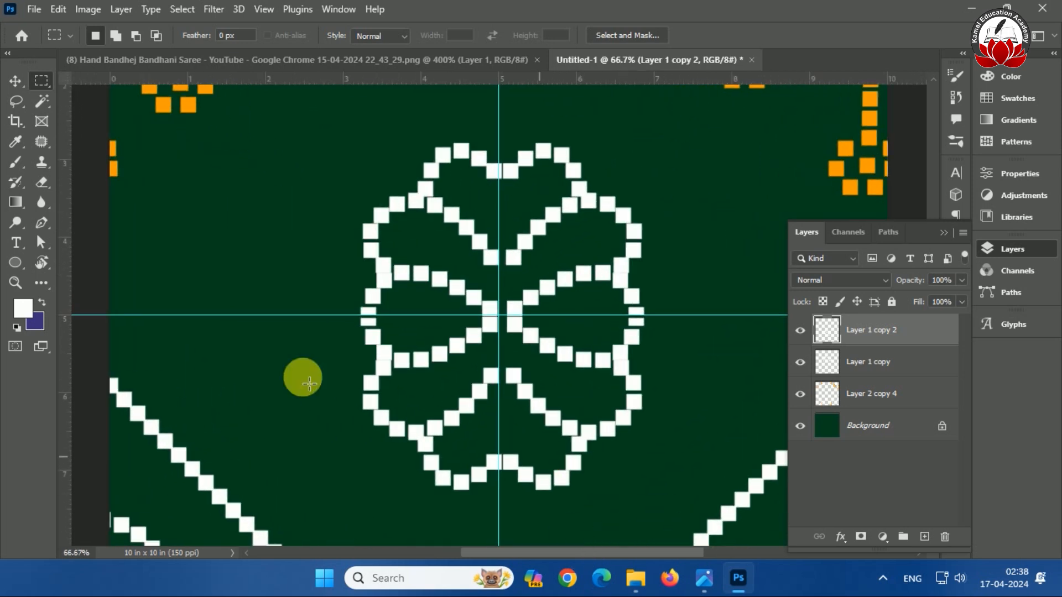
pyautogui.click(23, 308)
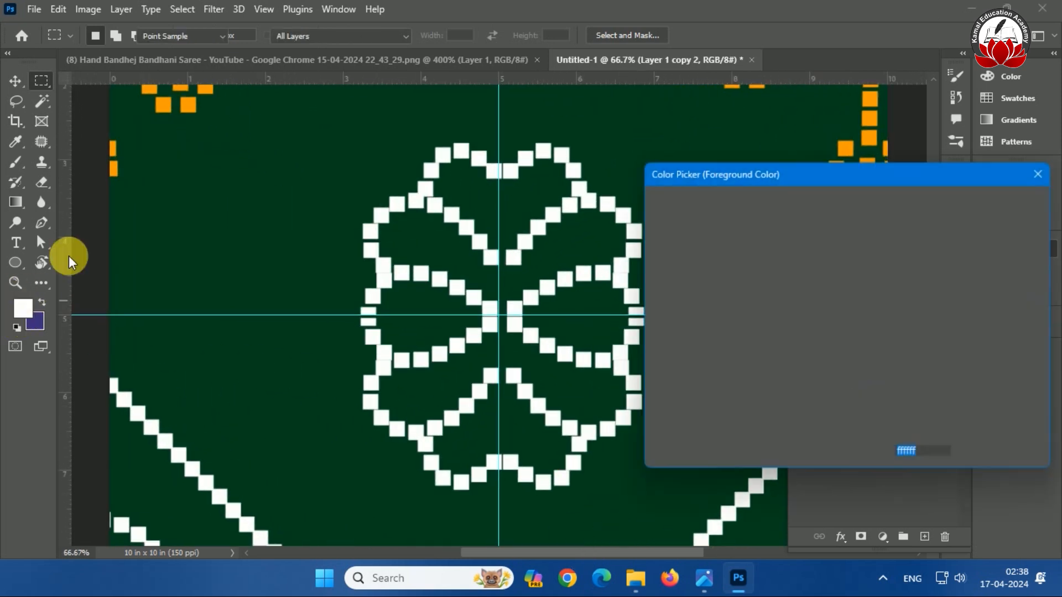
pyautogui.click(188, 104)
pyautogui.click(1017, 194)
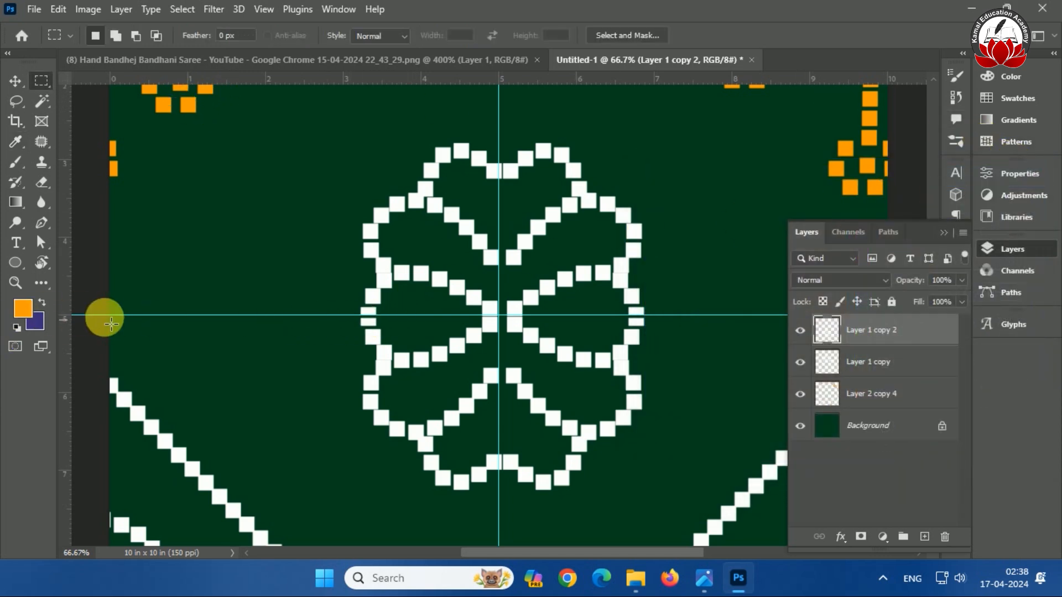
# Paint rows of single orange dots inside all the flower's petals with the size 30 square Brush
pyautogui.press('b')
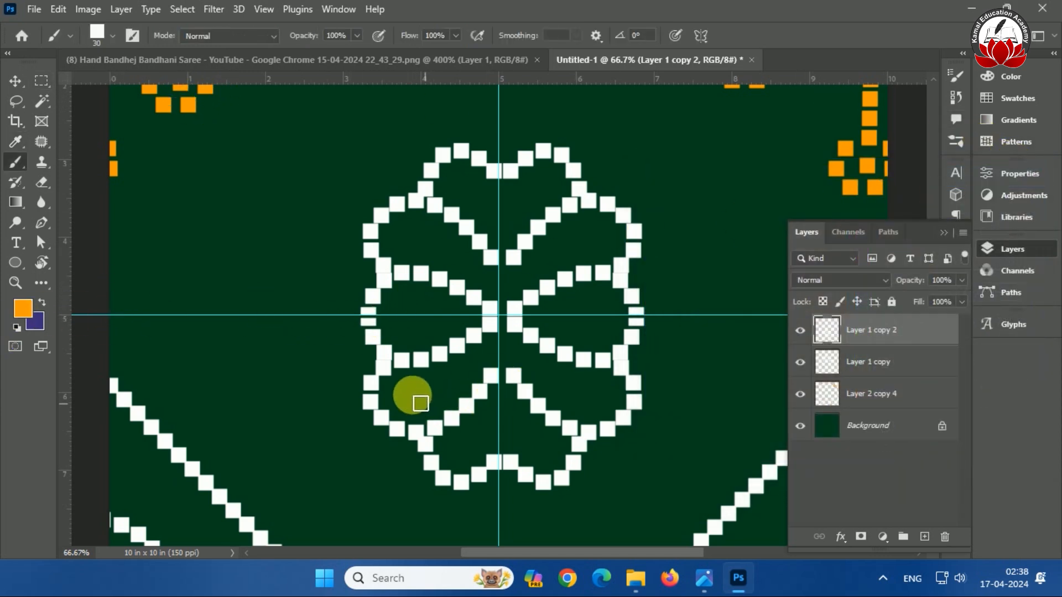
pyautogui.click(406, 398)
pyautogui.click(428, 391)
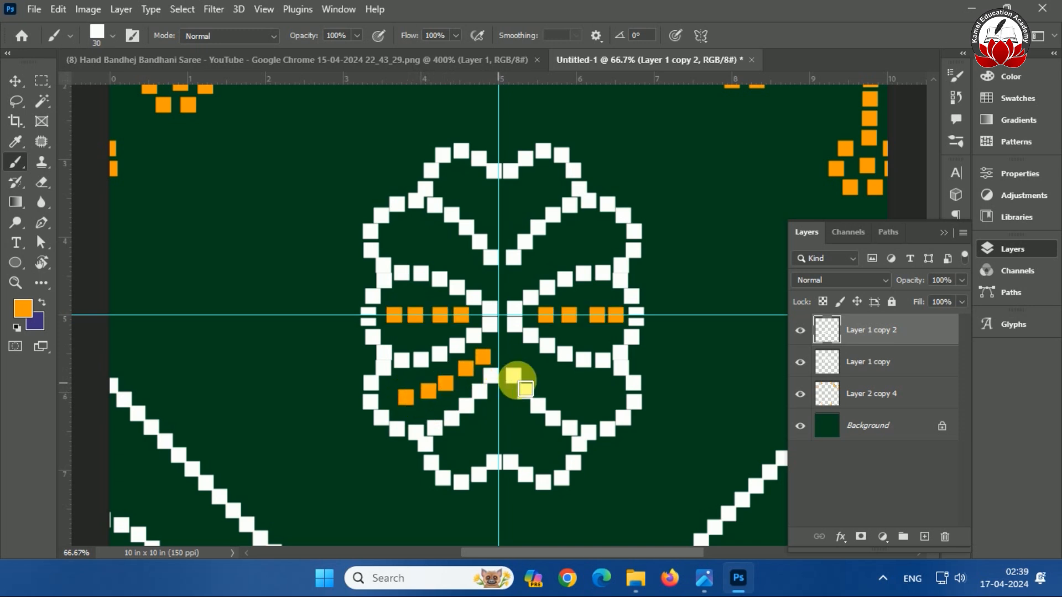
pyautogui.click(521, 355)
pyautogui.click(546, 376)
pyautogui.click(576, 390)
pyautogui.click(607, 395)
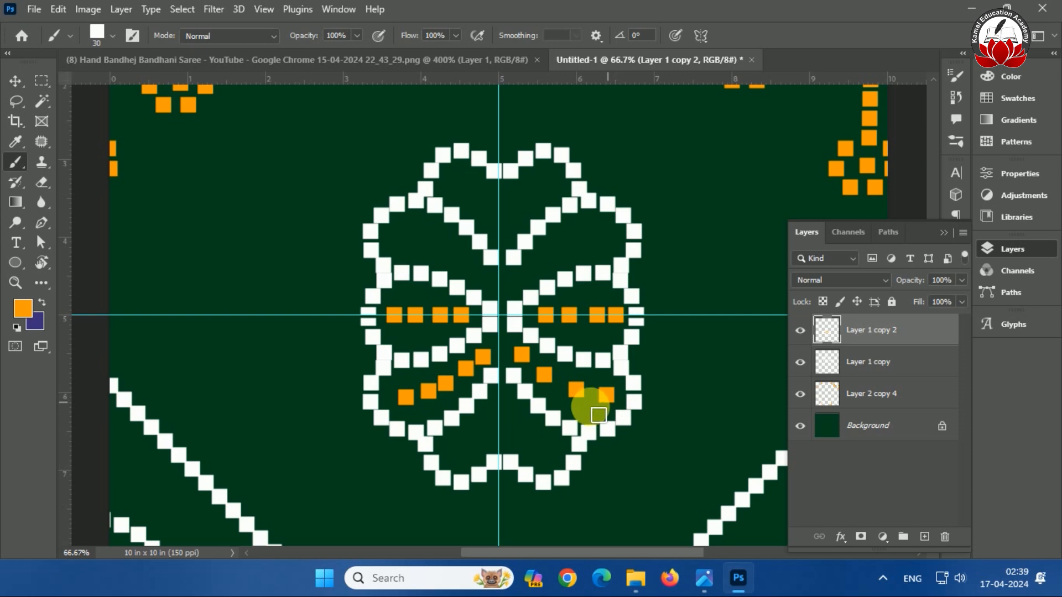
pyautogui.click(465, 445)
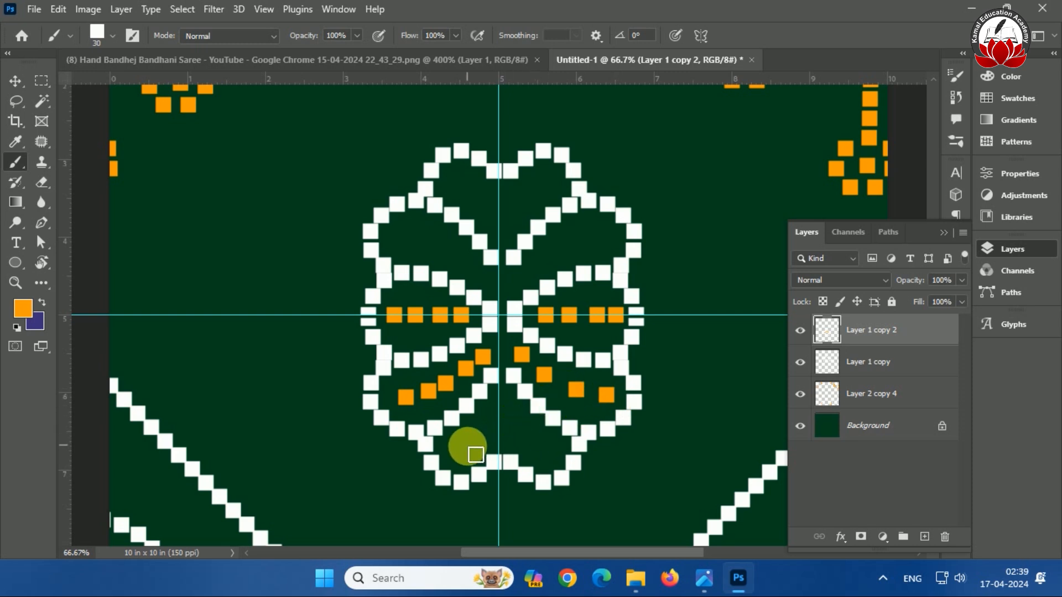
pyautogui.click(497, 422)
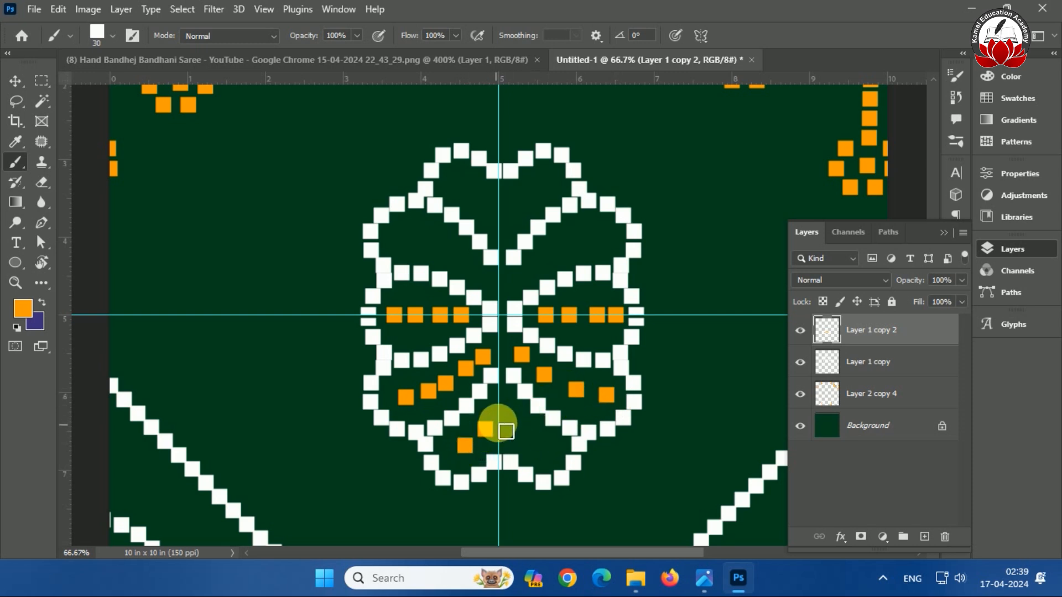
pyautogui.click(518, 431)
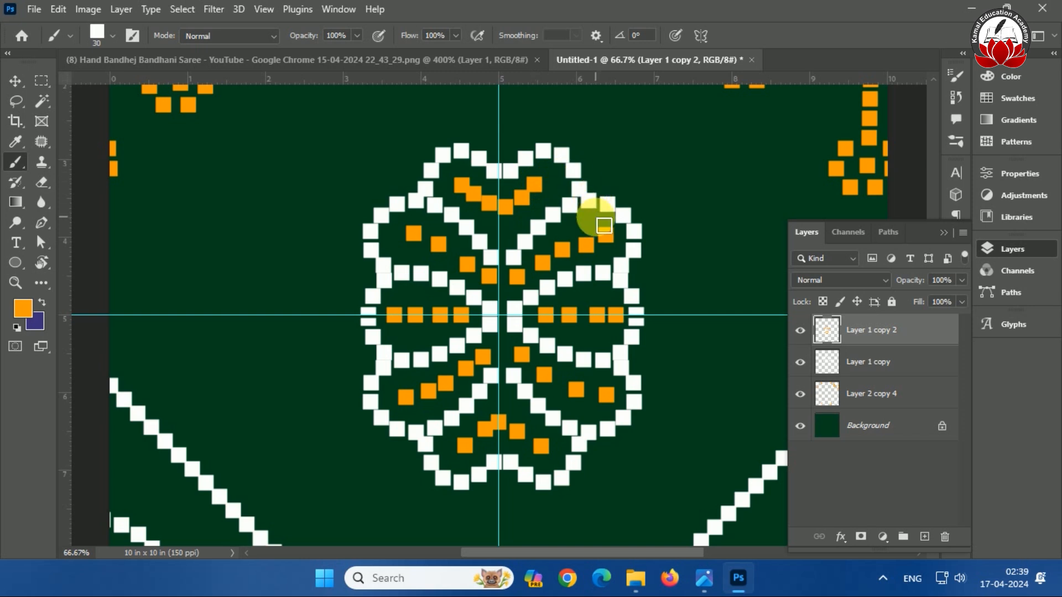
# Hide the Background layer and define the transparent tile as a pattern, accepting the suggested name
pyautogui.hotkey('ctrl', '-')
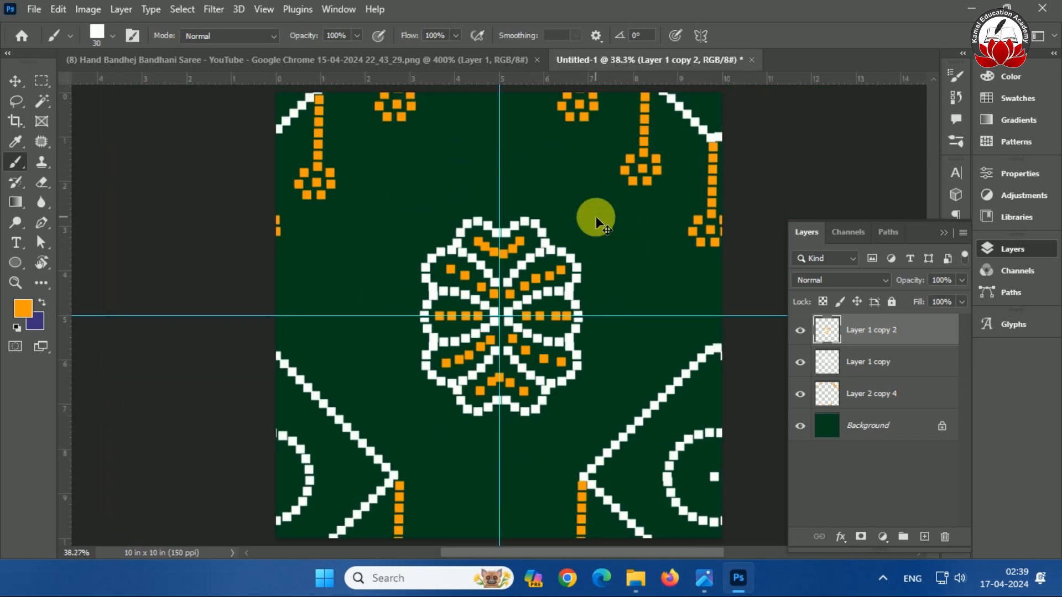
pyautogui.hotkey('ctrl', '-')
pyautogui.hotkey('ctrl', '-')
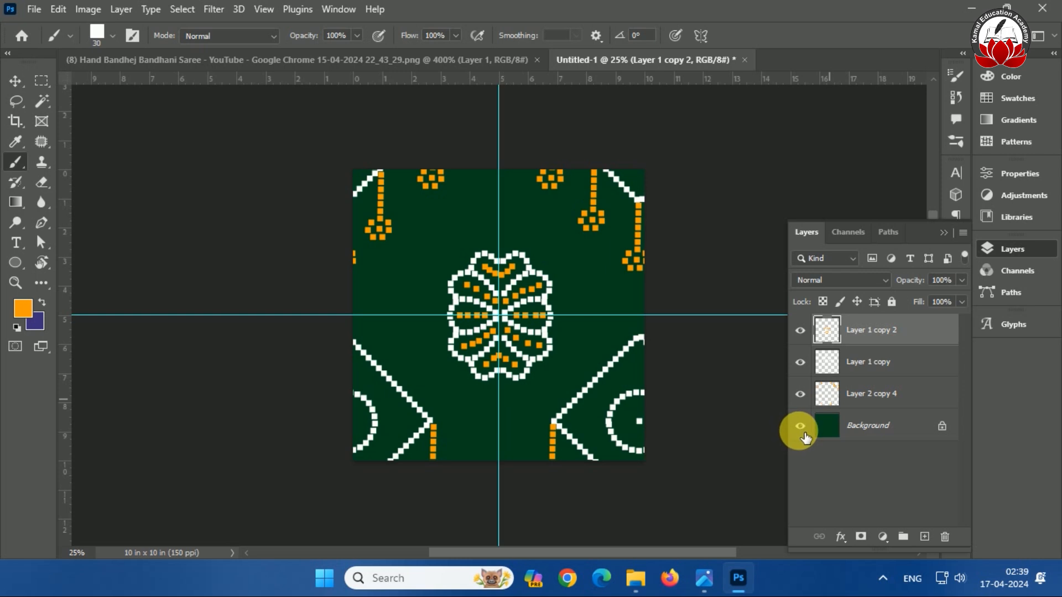
pyautogui.click(802, 428)
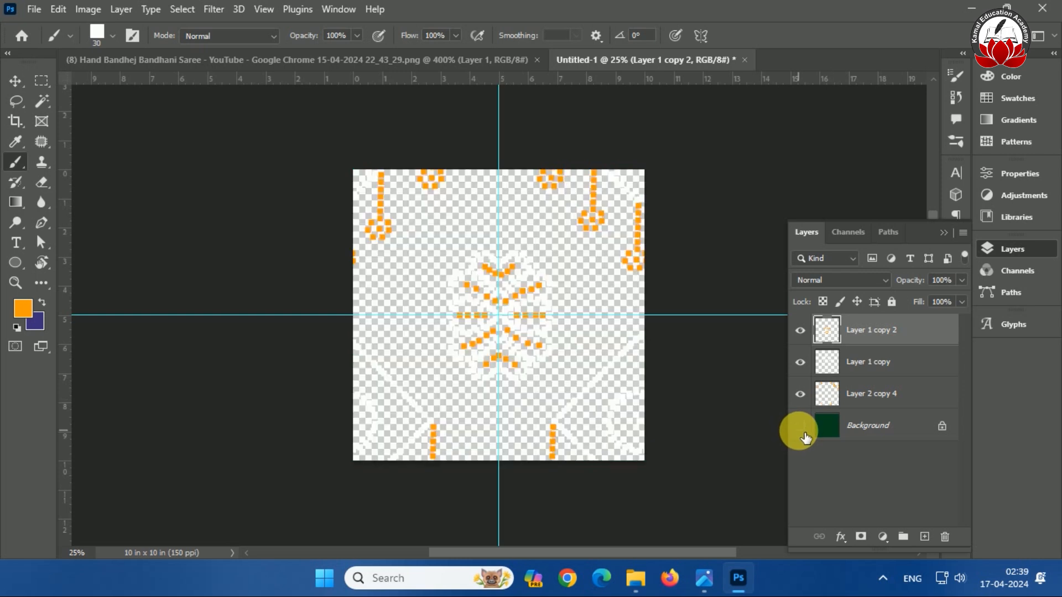
pyautogui.click(58, 9)
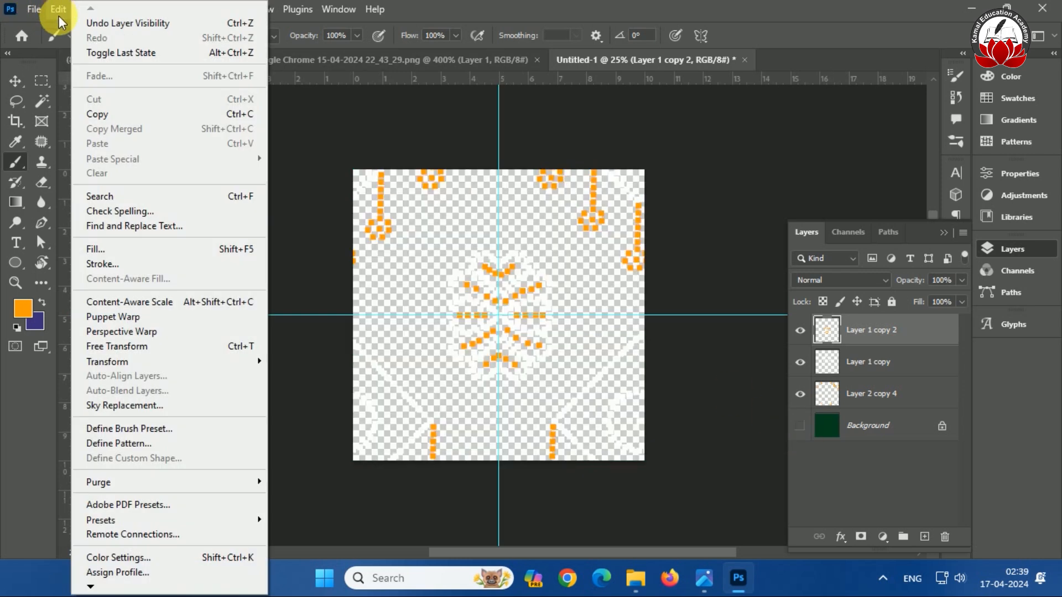
pyautogui.click(154, 443)
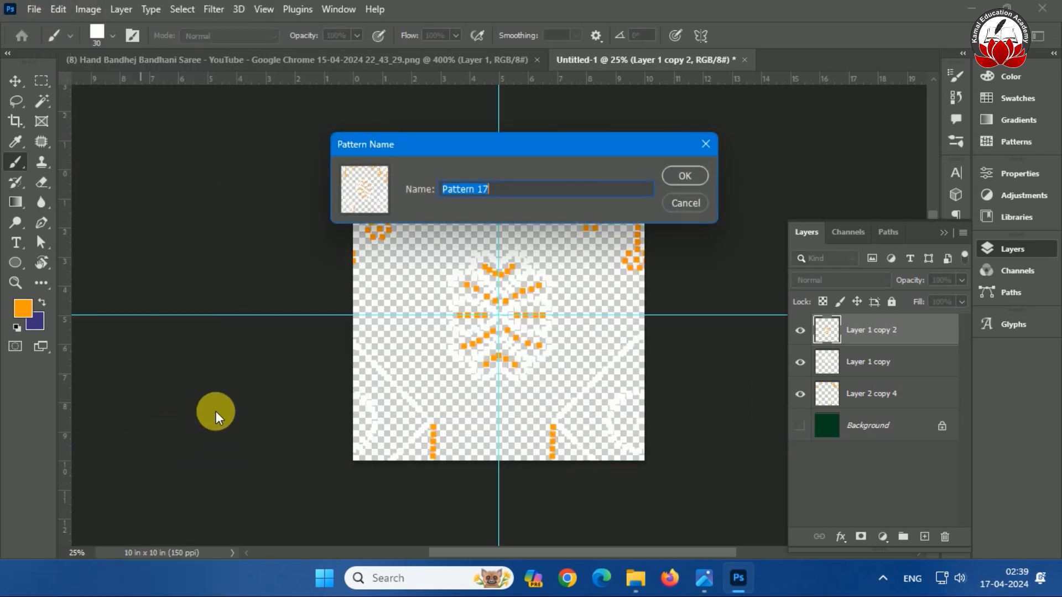
pyautogui.click(671, 176)
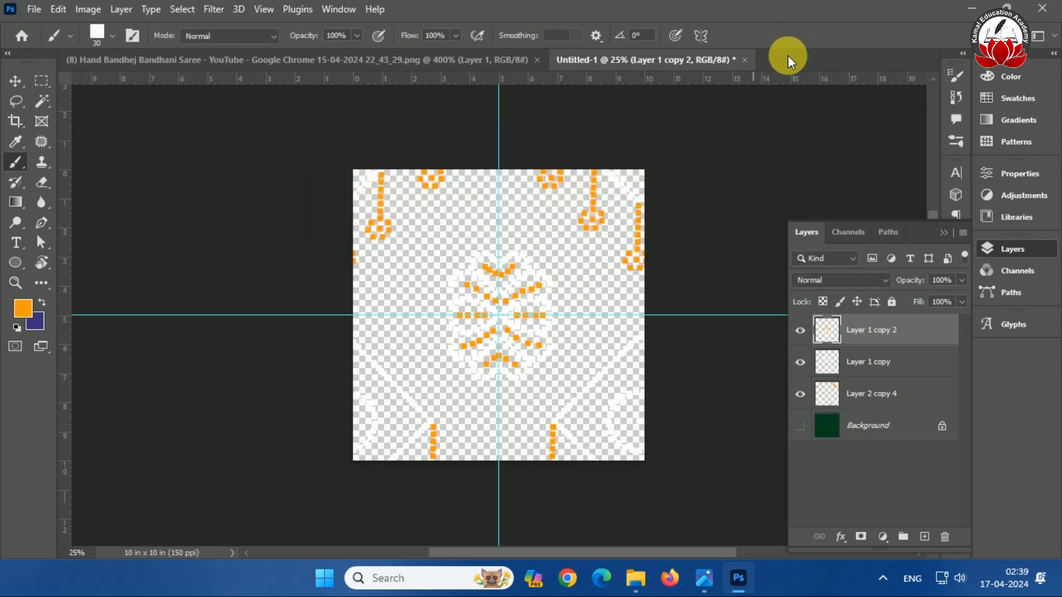
# Create a new 555 × 115 cm RGB document at 150 pixels/inch and add an empty layer to it
pyautogui.click(33, 9)
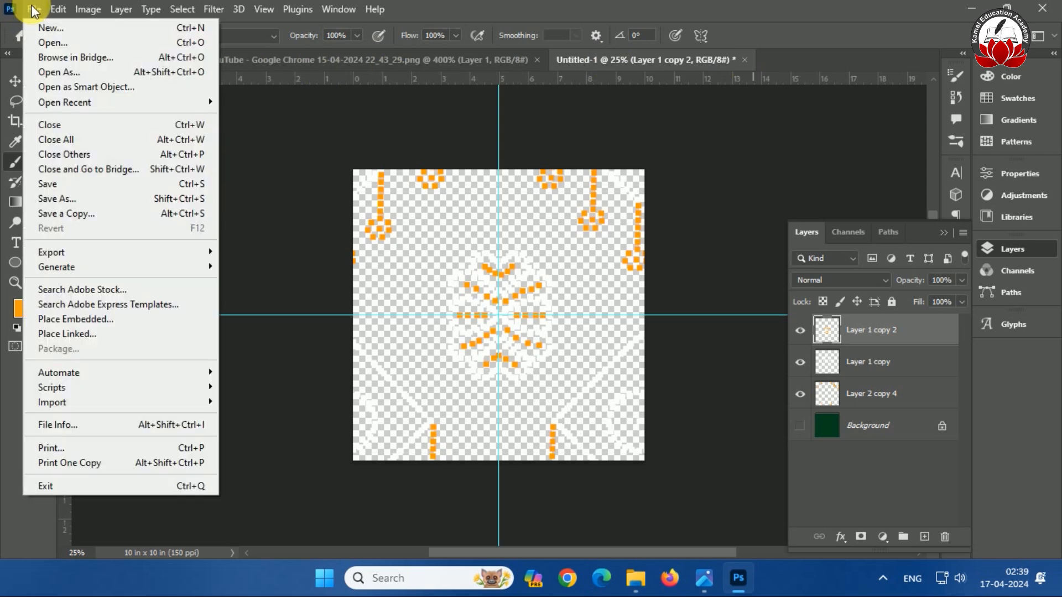
pyautogui.click(48, 27)
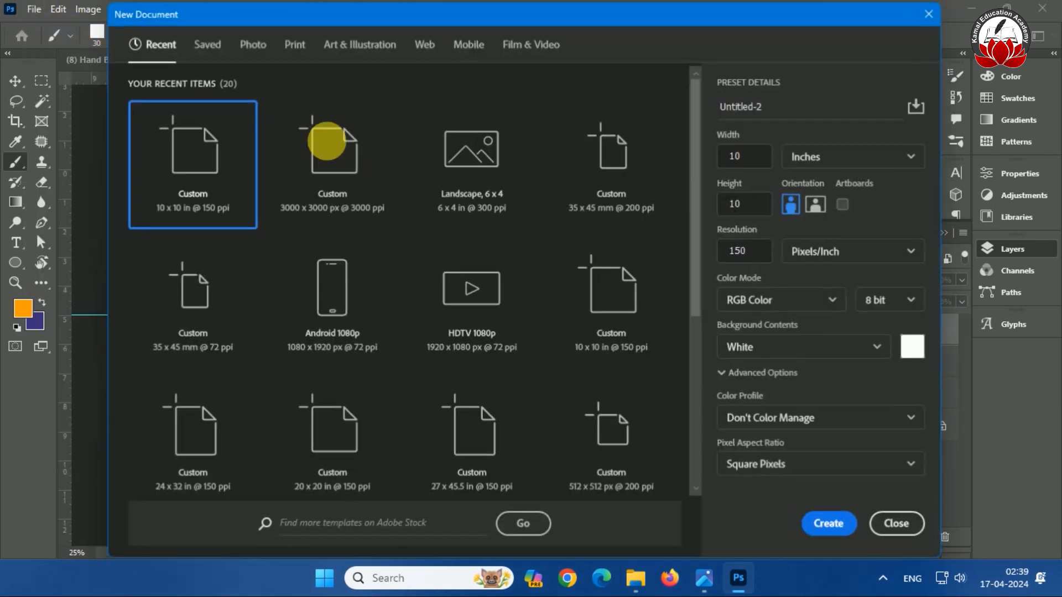
pyautogui.scroll(-1, 561, 279)
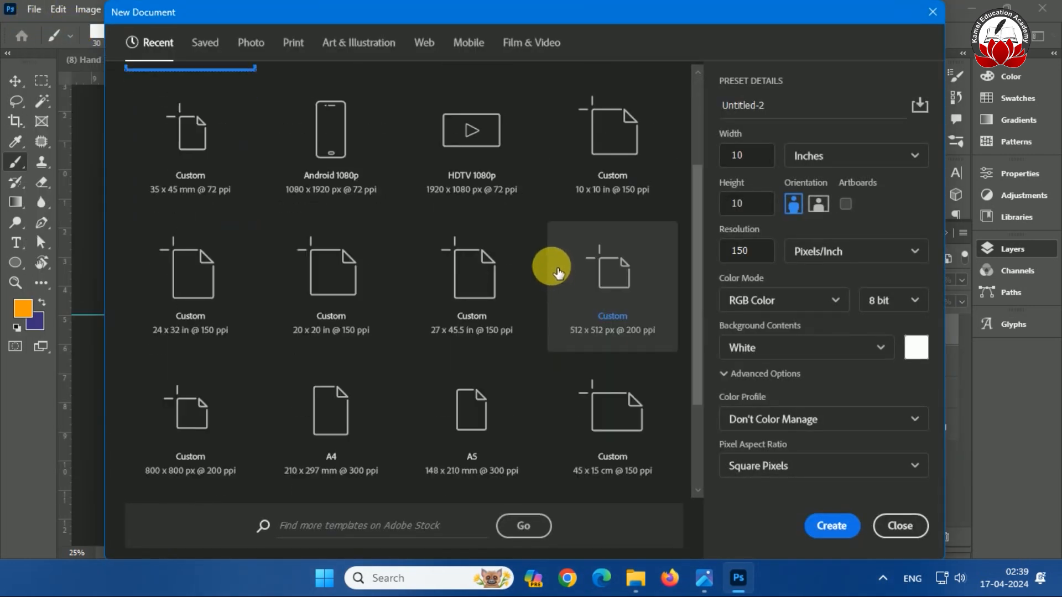
pyautogui.scroll(-1, 556, 271)
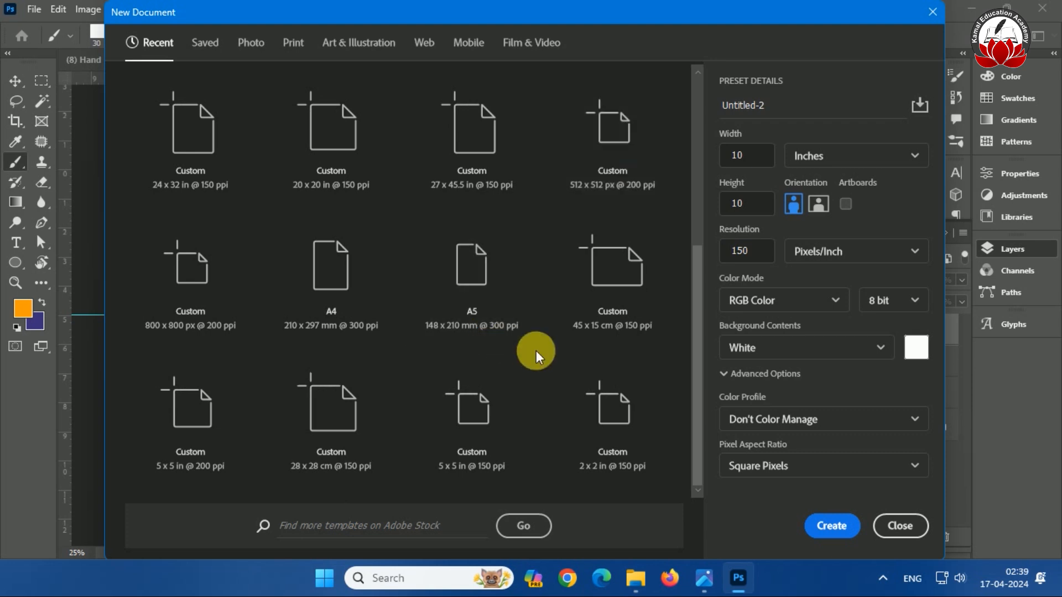
pyautogui.scroll(2, 539, 337)
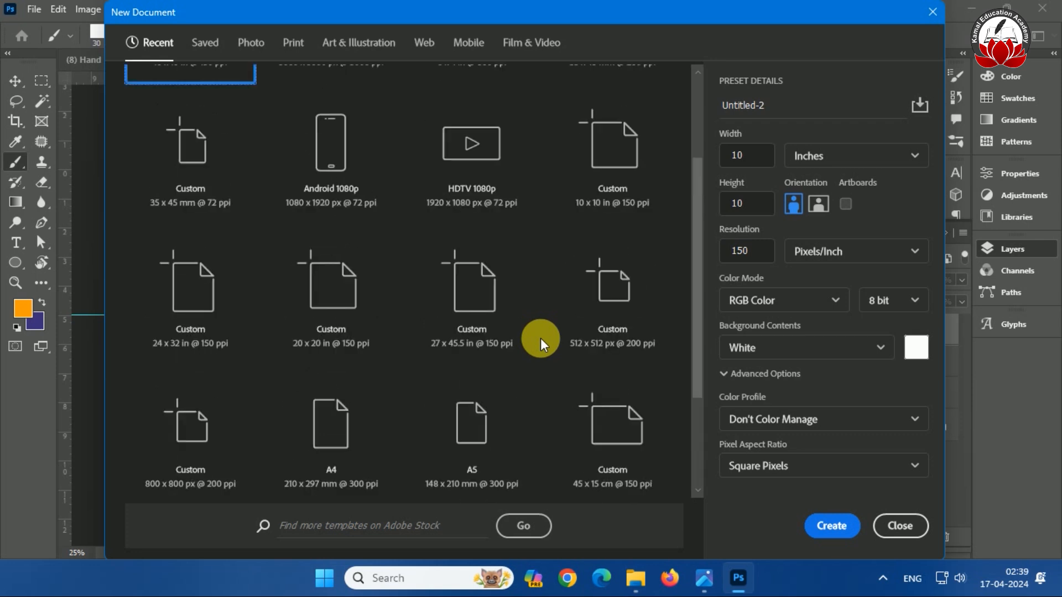
pyautogui.scroll(1, 540, 337)
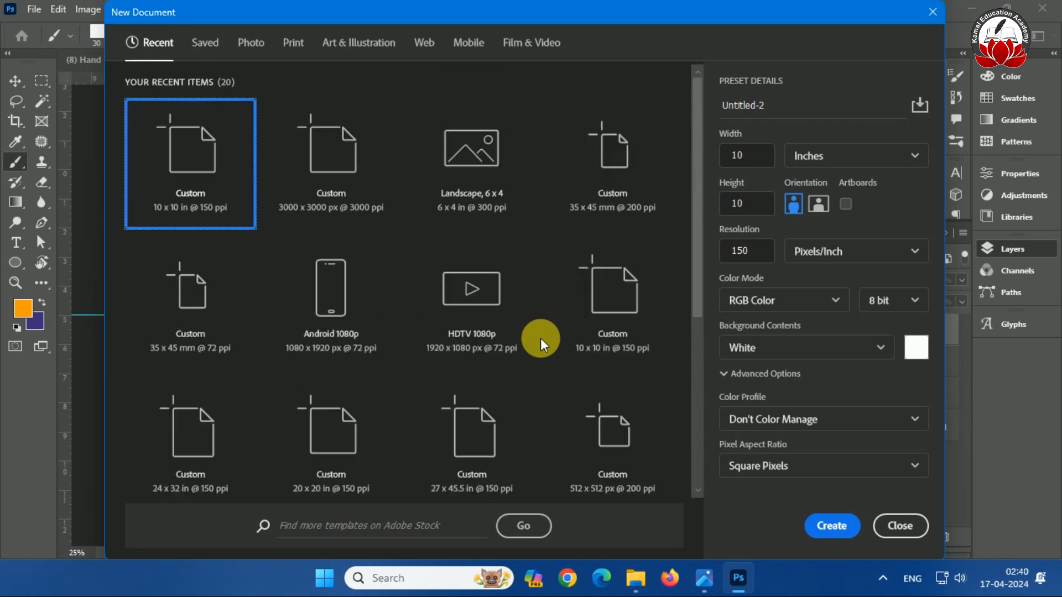
pyautogui.scroll(-1, 540, 338)
pyautogui.scroll(-1, 540, 338)
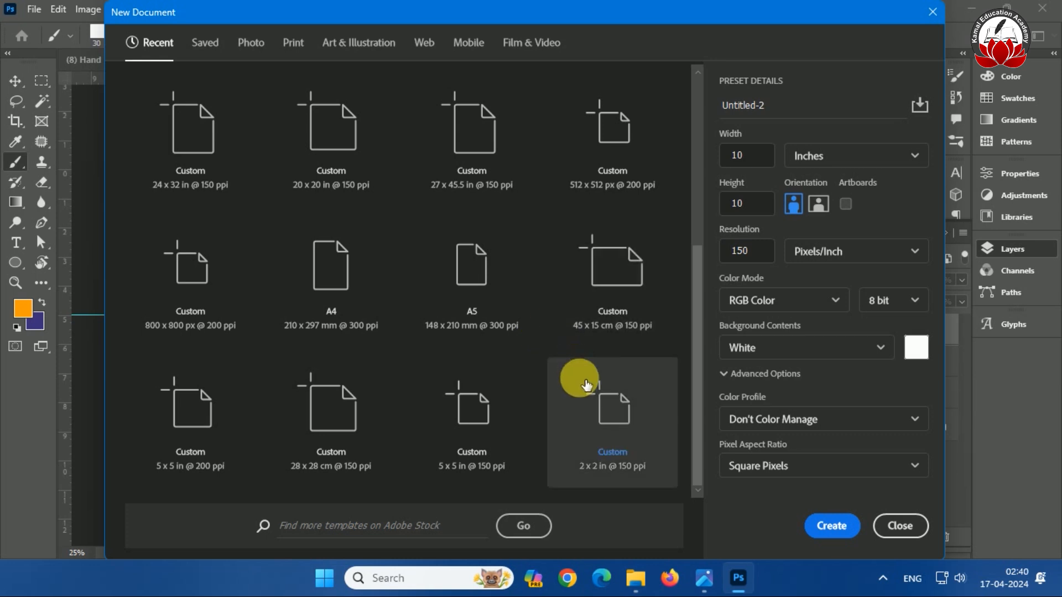
pyautogui.scroll(2, 622, 376)
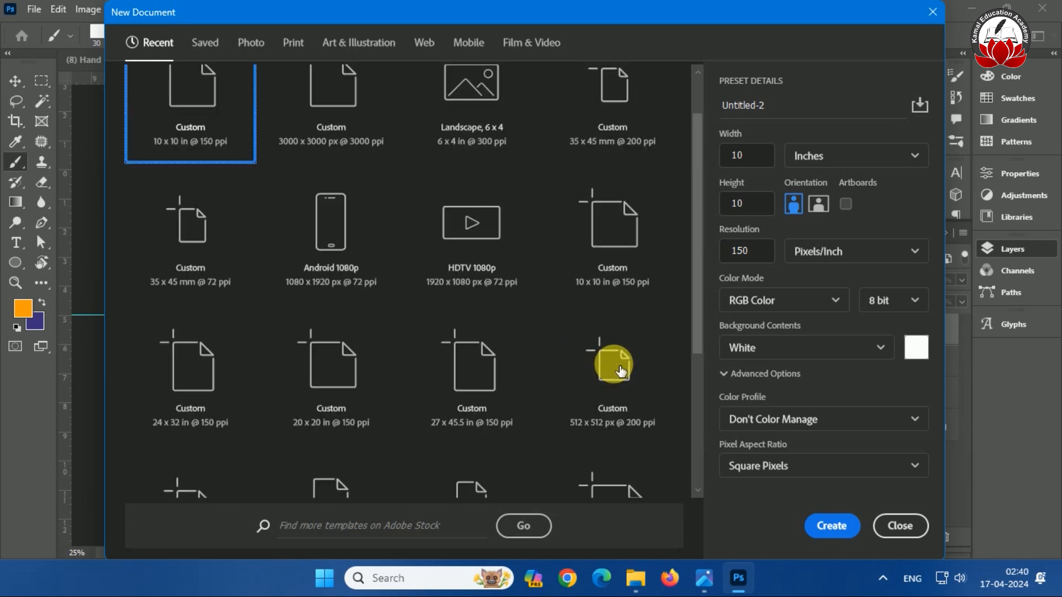
pyautogui.click(823, 159)
pyautogui.click(823, 233)
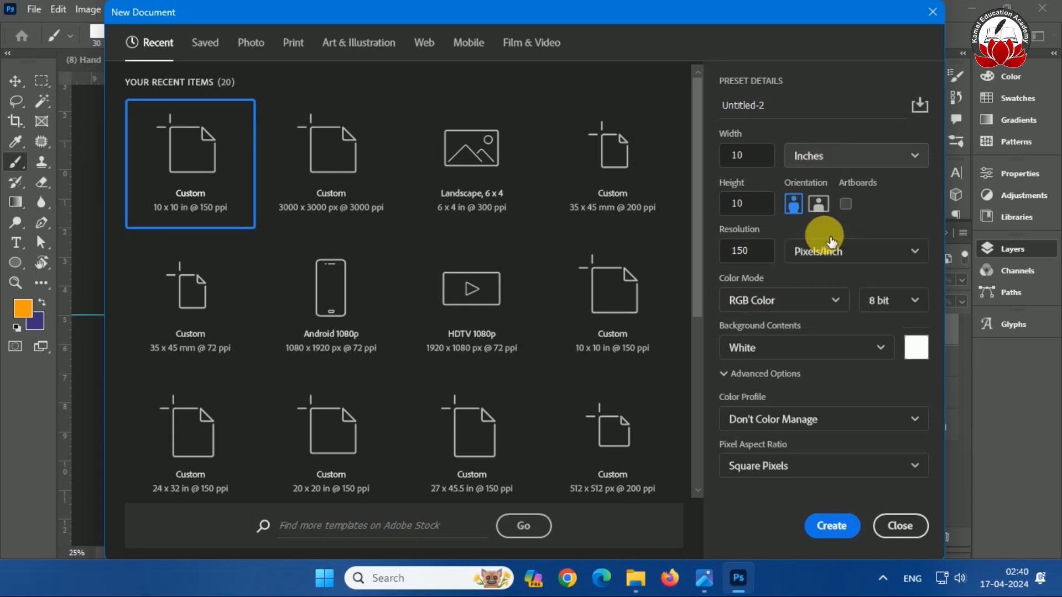
pyautogui.click(764, 155)
pyautogui.write('555')
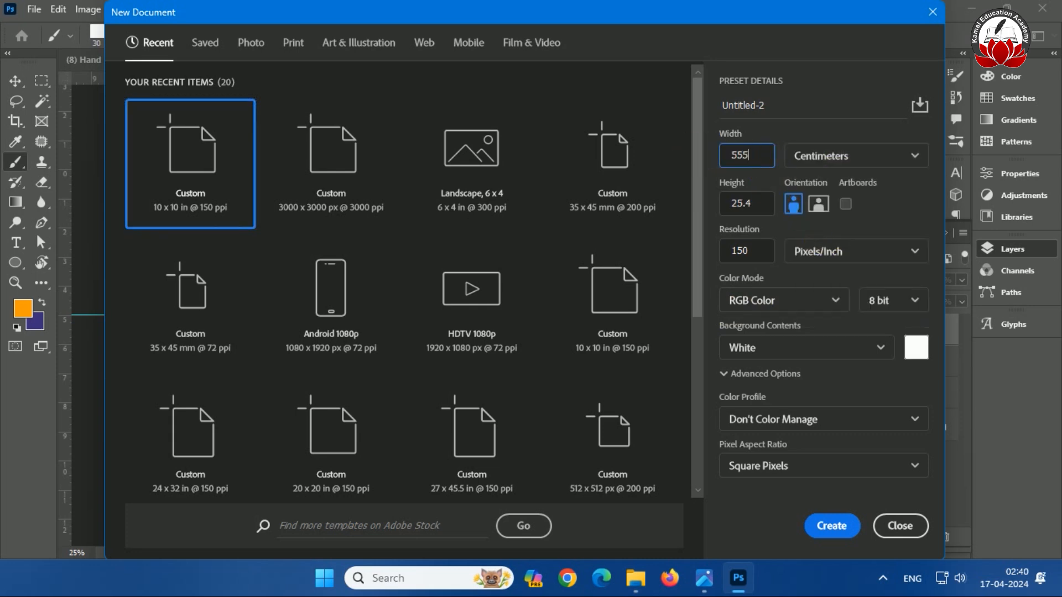
pyautogui.click(755, 209)
pyautogui.moveTo(755, 209); pyautogui.dragTo(694, 209)
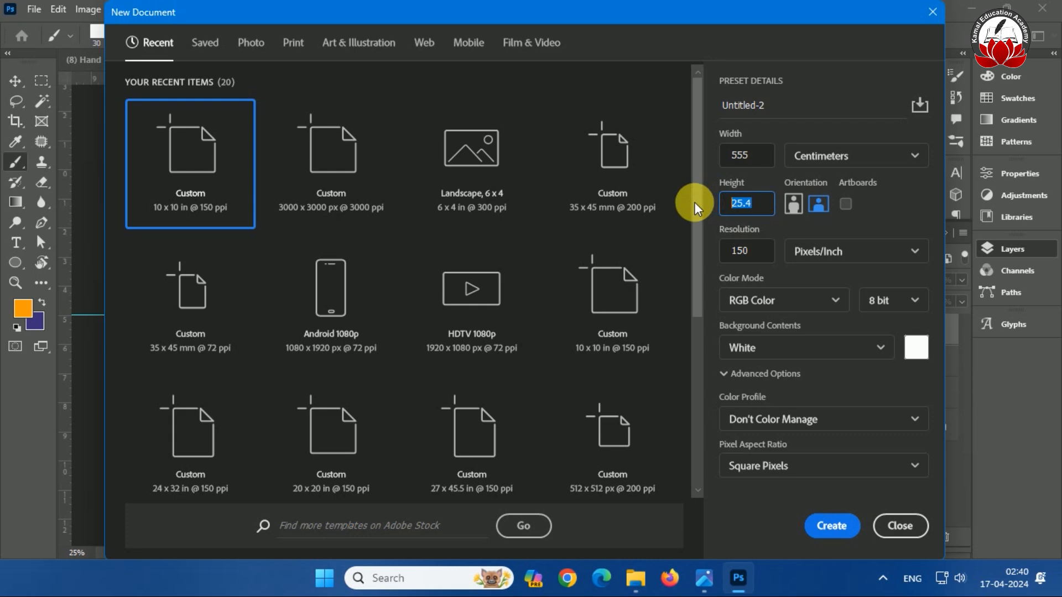
pyautogui.write('115')
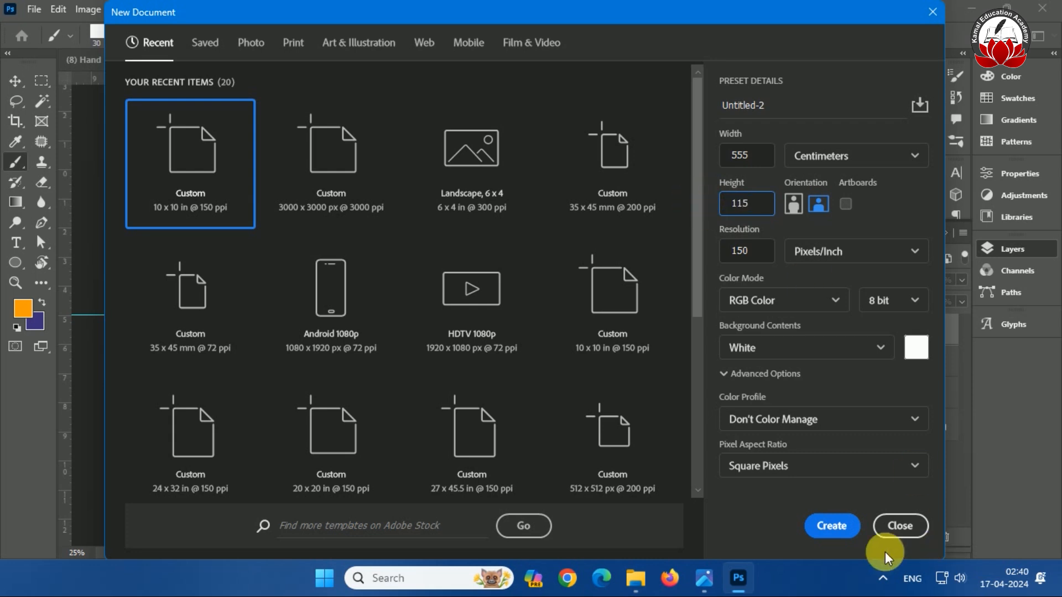
pyautogui.click(831, 525)
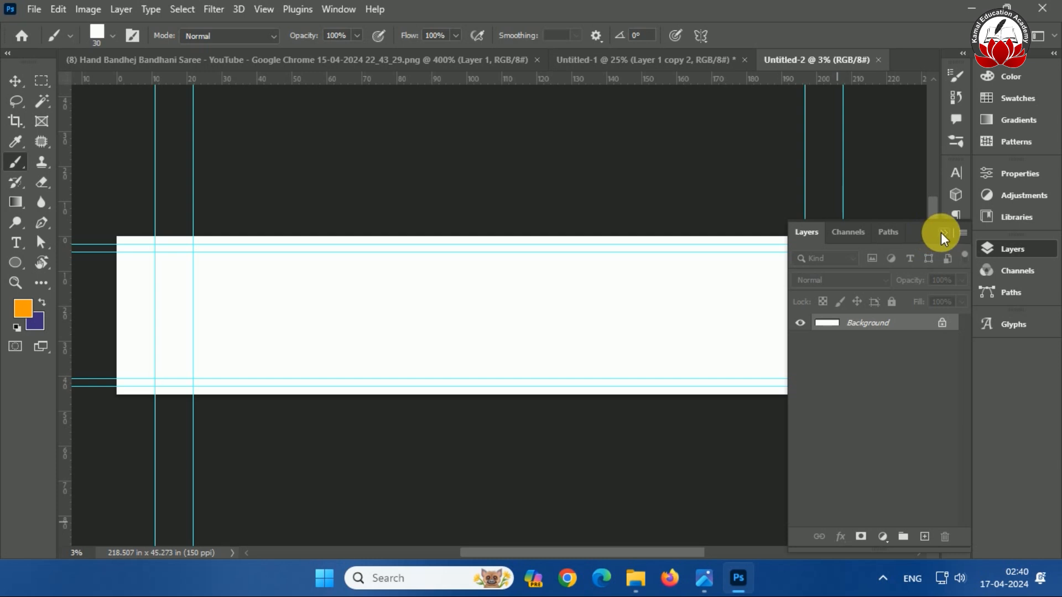
pyautogui.click(924, 537)
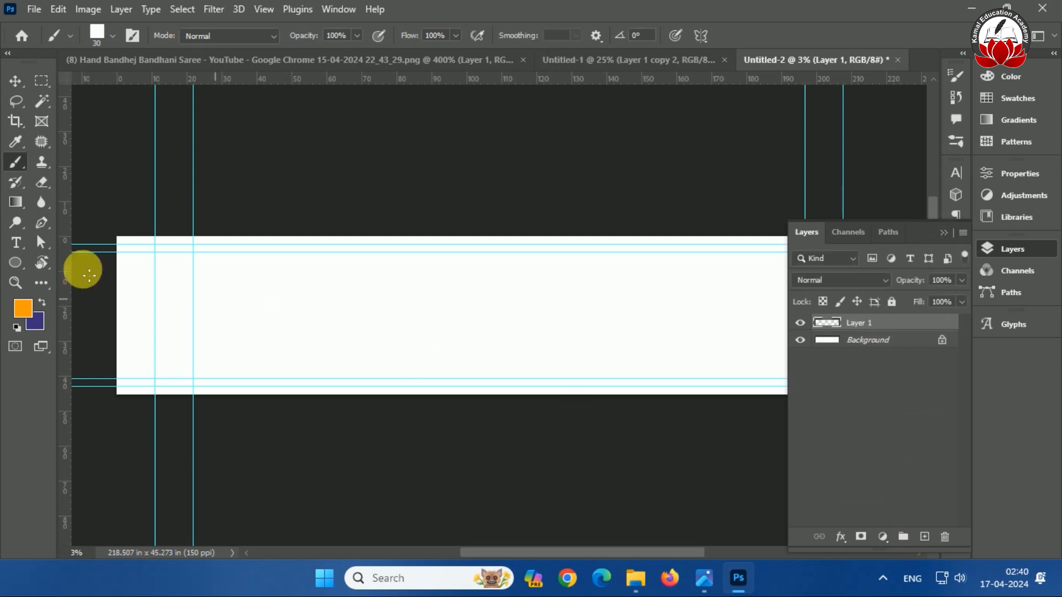
# Show the Background layer in Untitled-1 and set the foreground colour to its sampled dark green, 003e1d
pyautogui.click(586, 56)
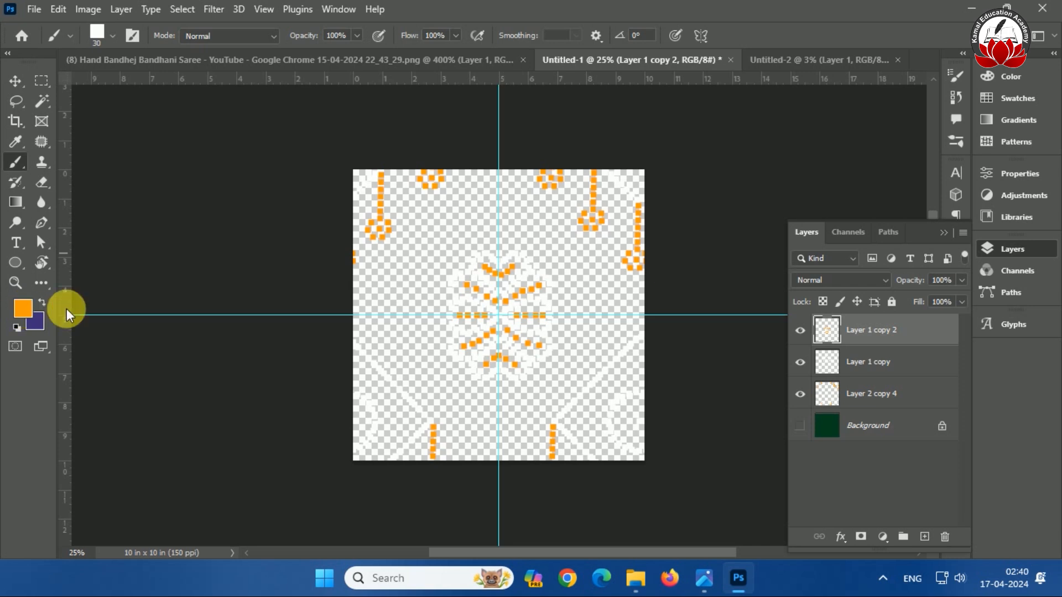
pyautogui.click(800, 426)
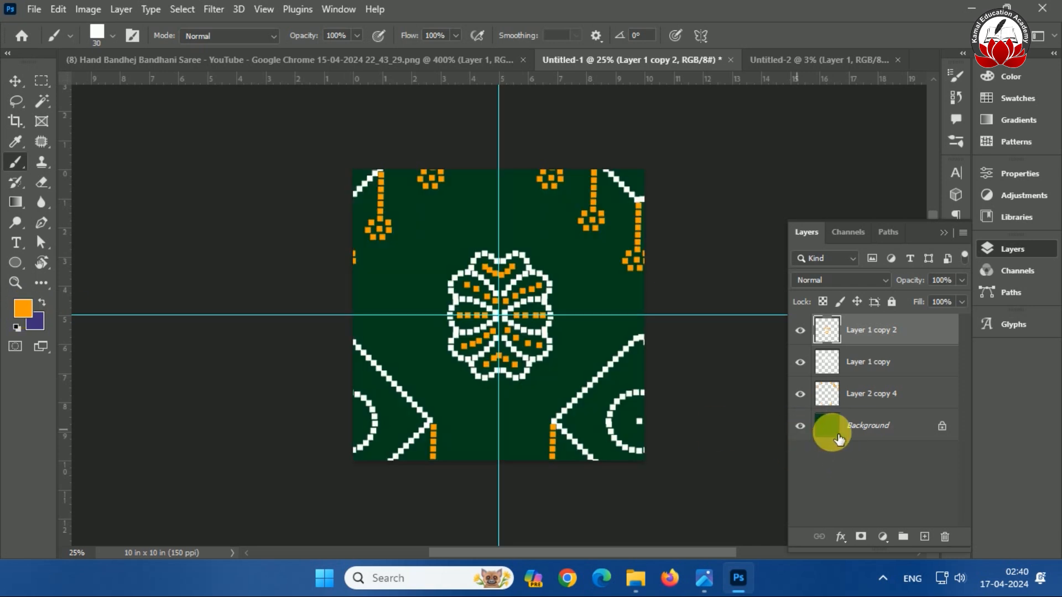
pyautogui.click(24, 308)
pyautogui.click(560, 361)
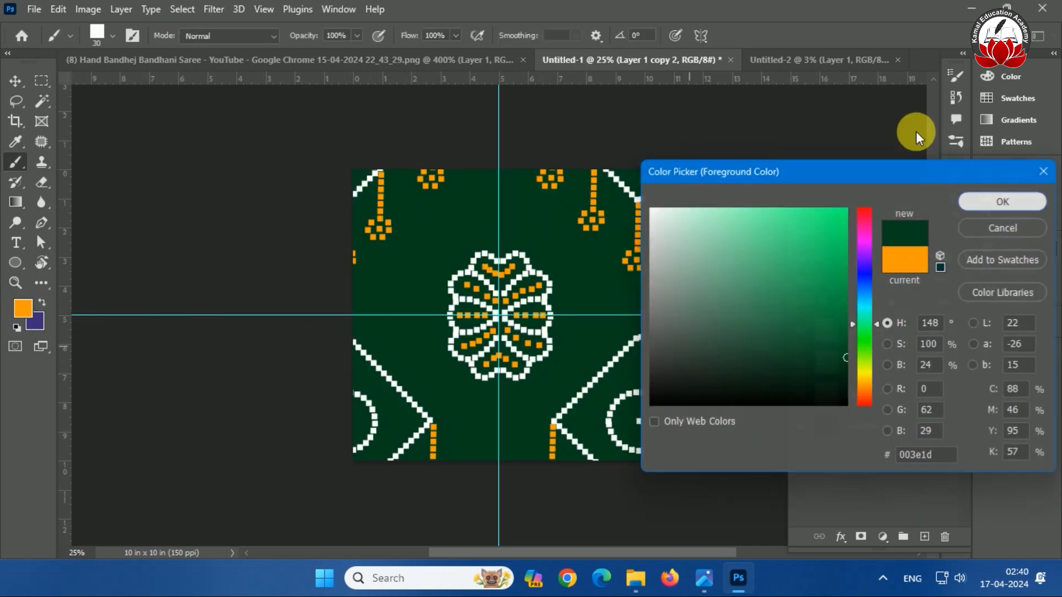
pyautogui.click(1003, 202)
# Add a second empty layer in Untitled-2 and fill Layer 1 with the dark green foreground colour
pyautogui.click(826, 66)
pyautogui.click(924, 536)
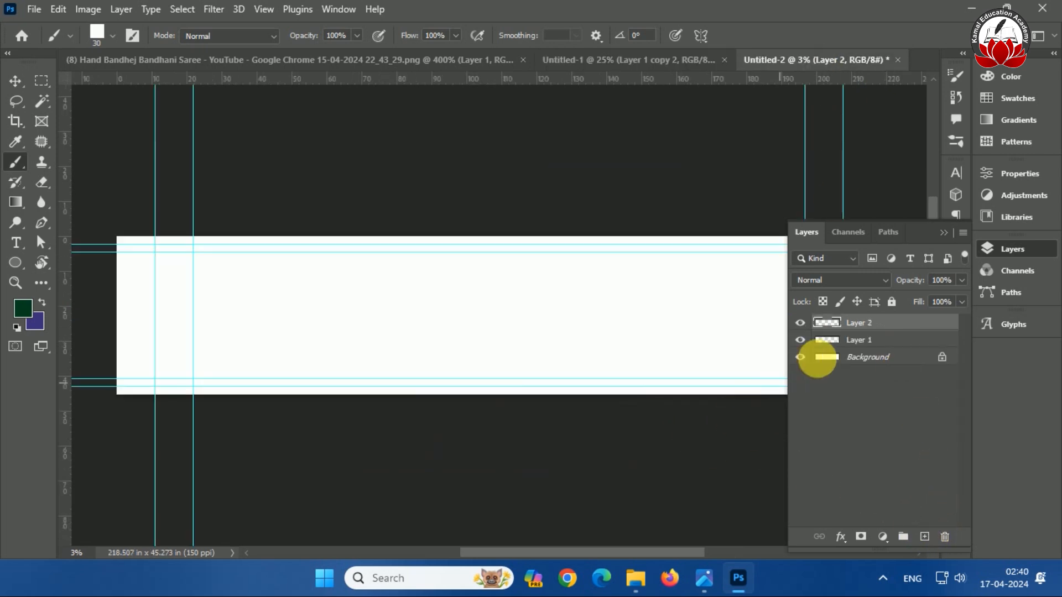
pyautogui.click(860, 339)
pyautogui.hotkey('alt', 'BackSpace')
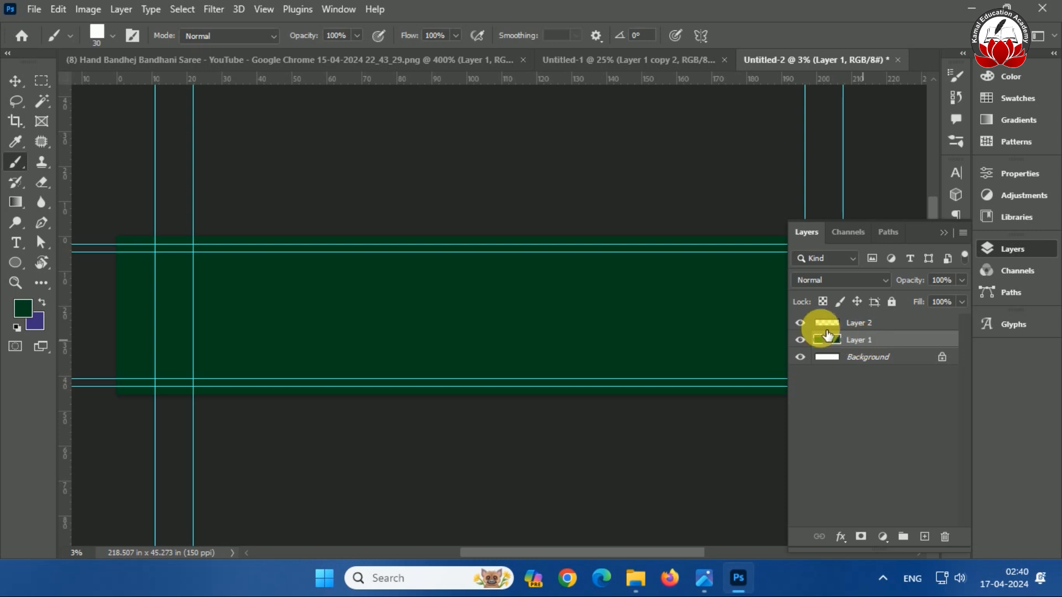
# Hide the guides and turn the empty Layer 2 into a Pattern fill using the newly defined diamond-and-flower tile
pyautogui.hotkey('ctrl', ';')
pyautogui.click(865, 322)
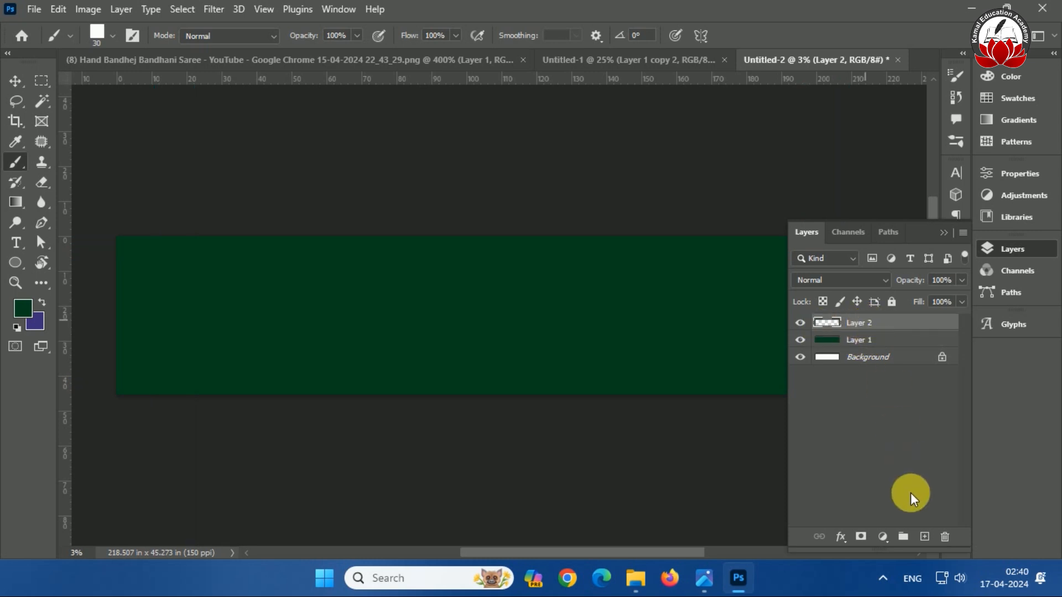
pyautogui.click(883, 537)
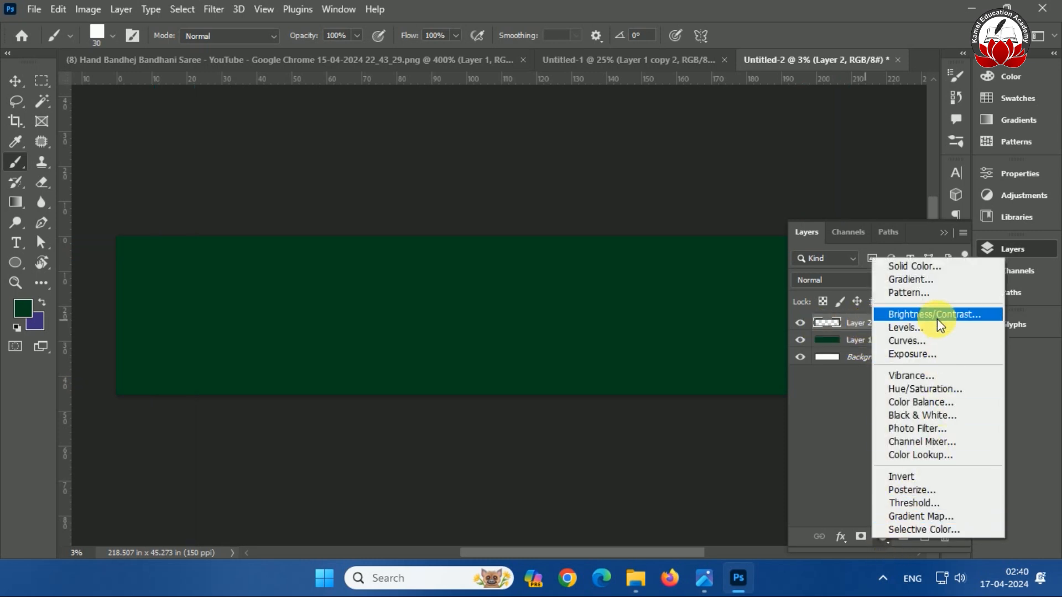
pyautogui.click(909, 293)
pyautogui.click(782, 349)
pyautogui.scroll(-2, 754, 446)
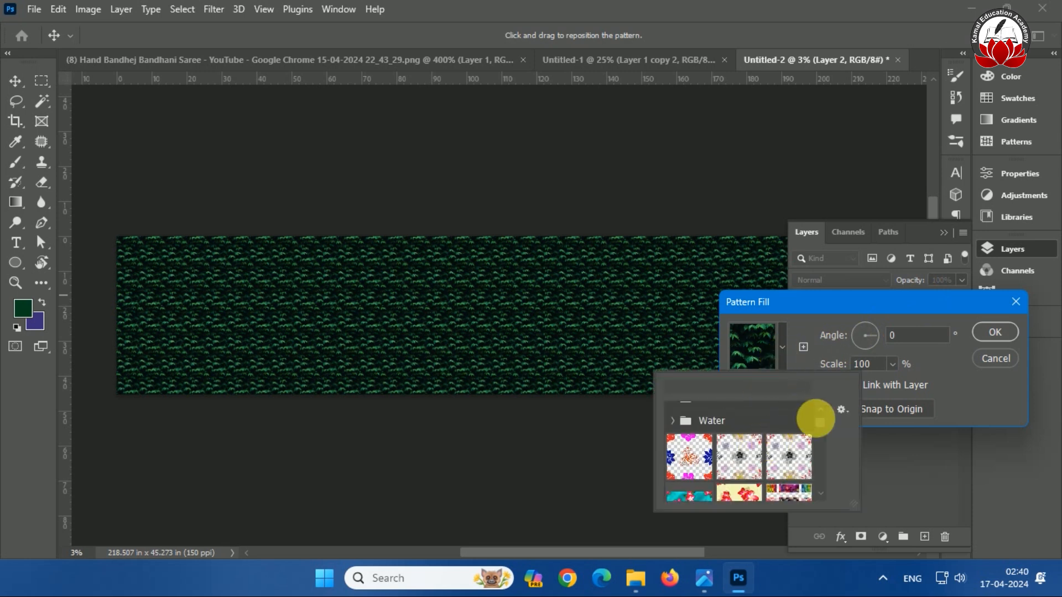
pyautogui.moveTo(822, 427); pyautogui.dragTo(822, 490)
pyautogui.click(689, 473)
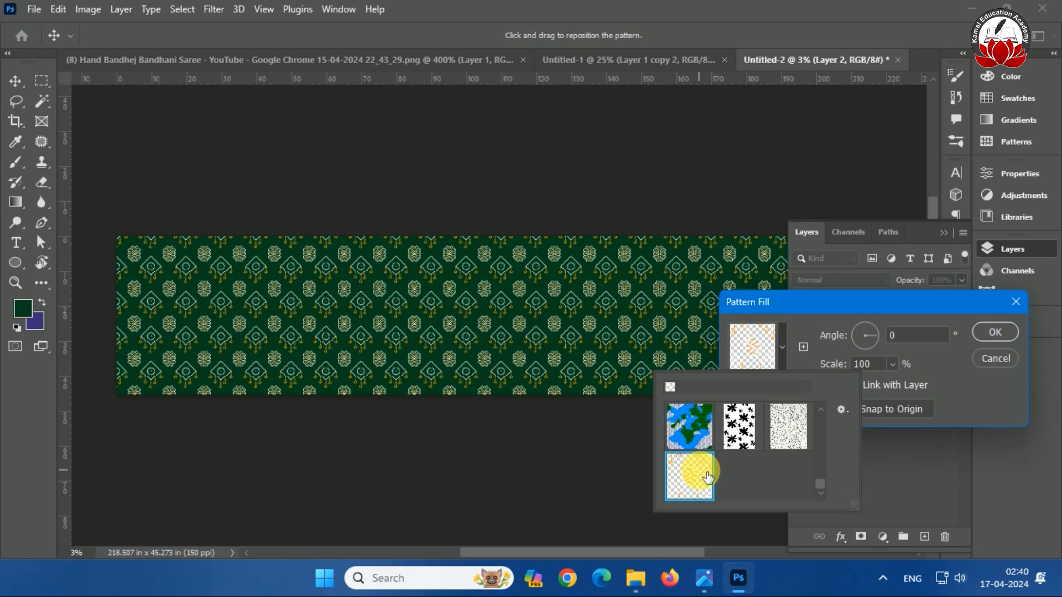
pyautogui.click(988, 333)
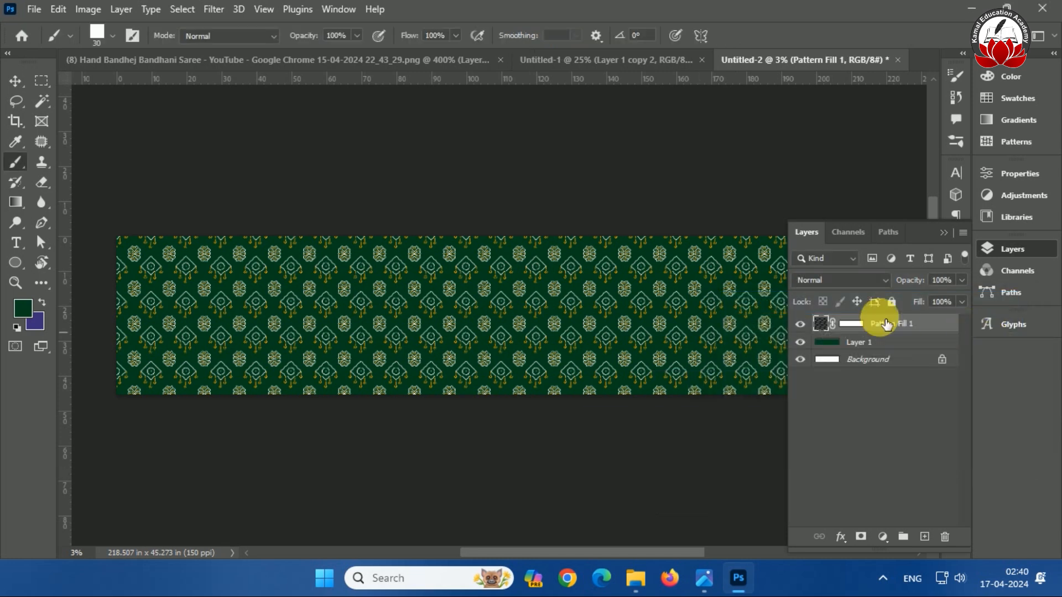
# Examine how the diamonds and their tassels join across the tile edges in the repeated pattern
pyautogui.hotkey('ctrl', '+')
pyautogui.hotkey('ctrl', '+')
pyautogui.hotkey('ctrl', '+')
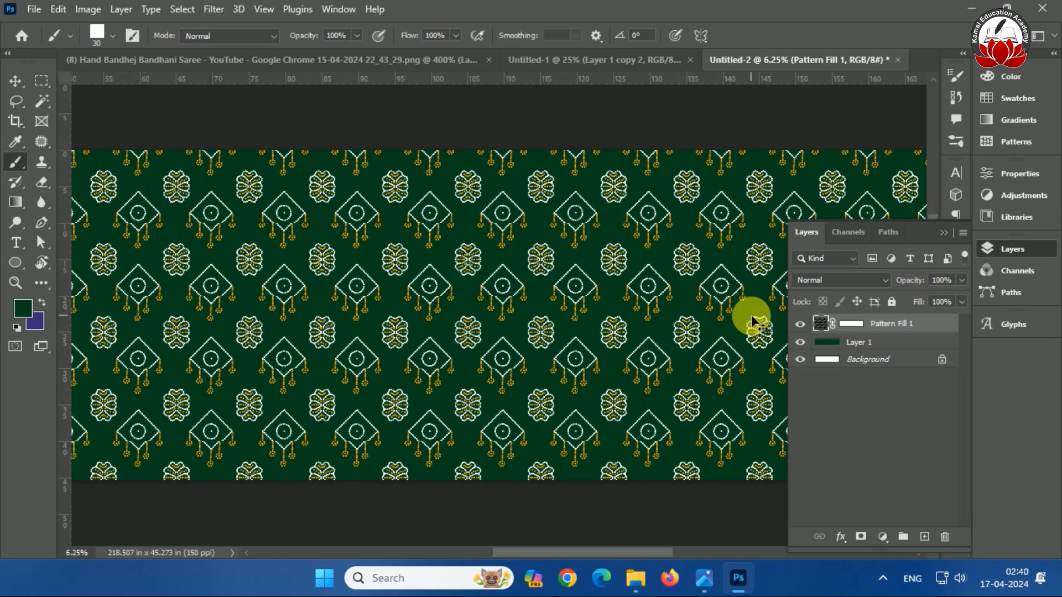
pyautogui.hotkey('ctrl', '+')
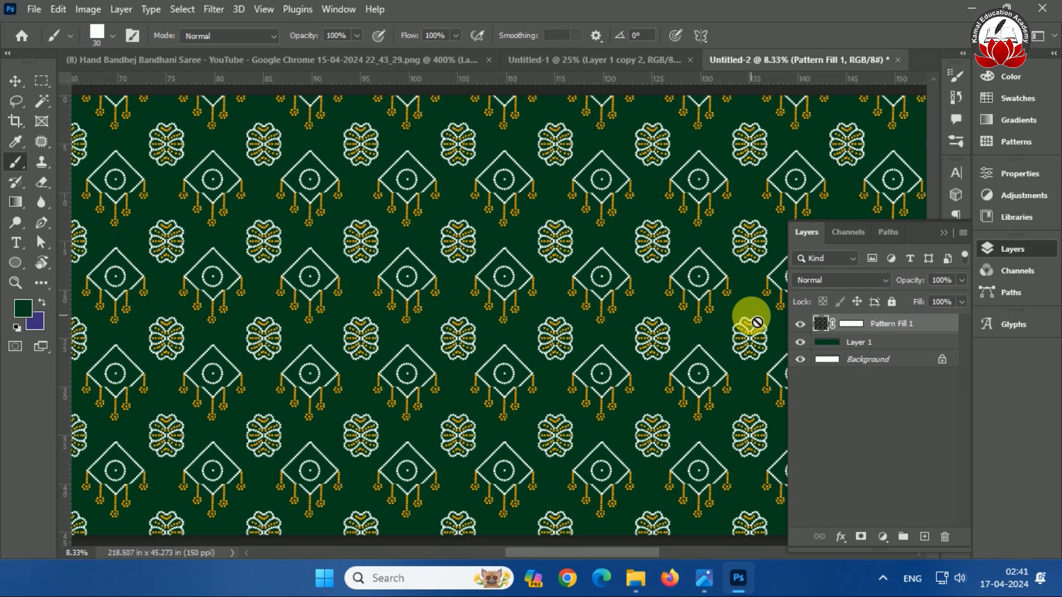
pyautogui.hotkey('ctrl', '+')
pyautogui.hotkey('ctrl', '+')
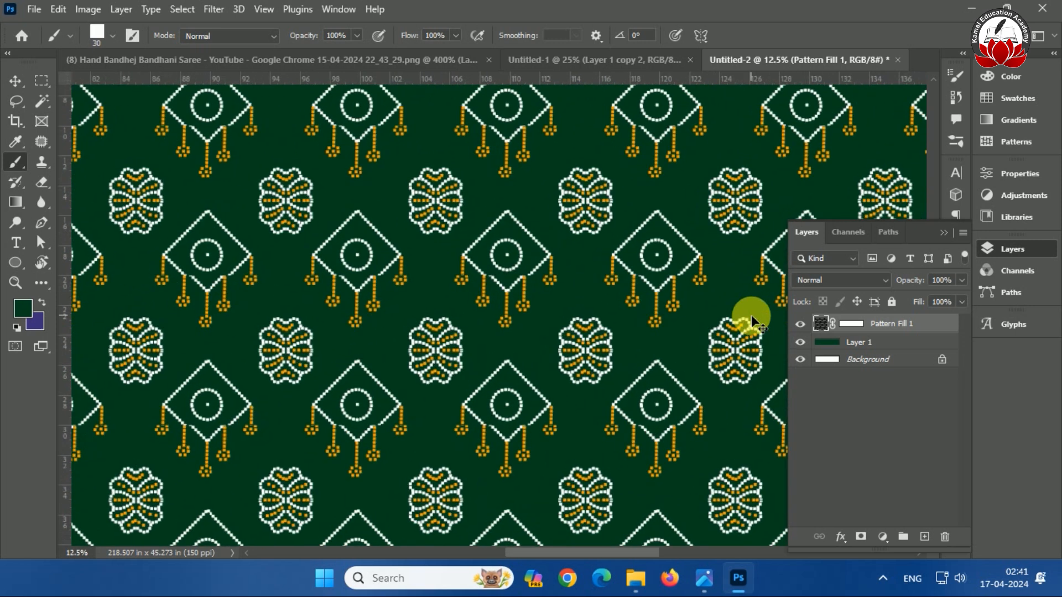
pyautogui.hotkey('ctrl', '+')
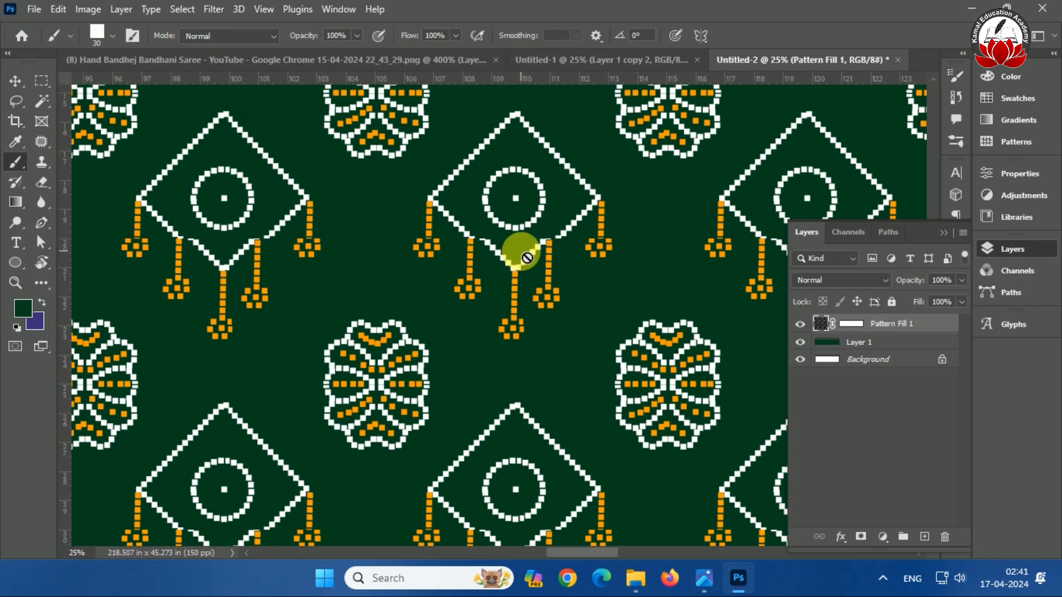
pyautogui.hotkey('ctrl', '-')
pyautogui.hotkey('ctrl', '-')
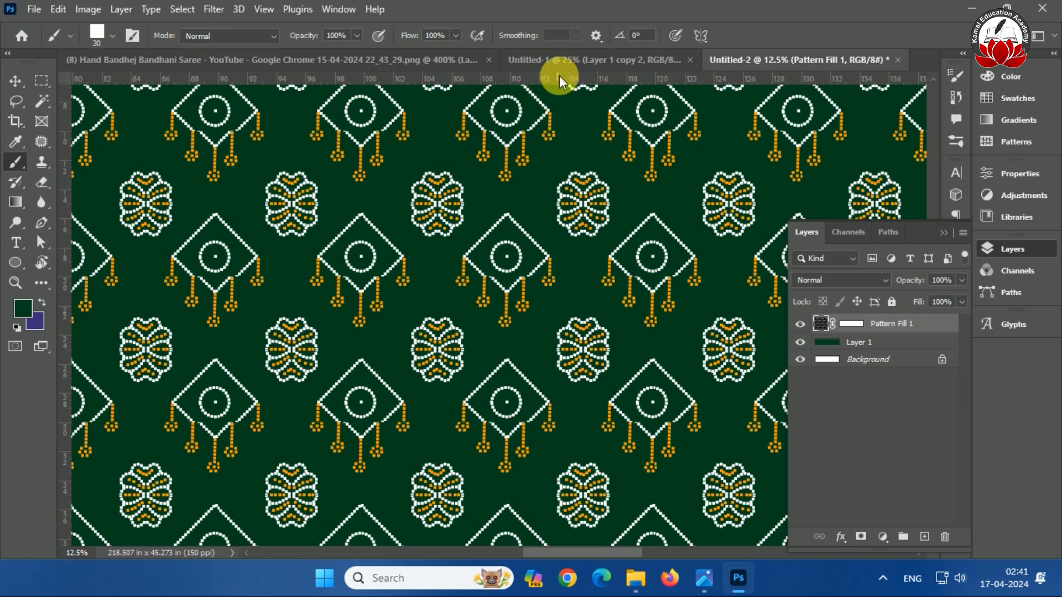
# Compress Layer 2 copy 4 in Untitled-1 vertically so its lower edge meets the canvas's bottom edge
pyautogui.click(563, 61)
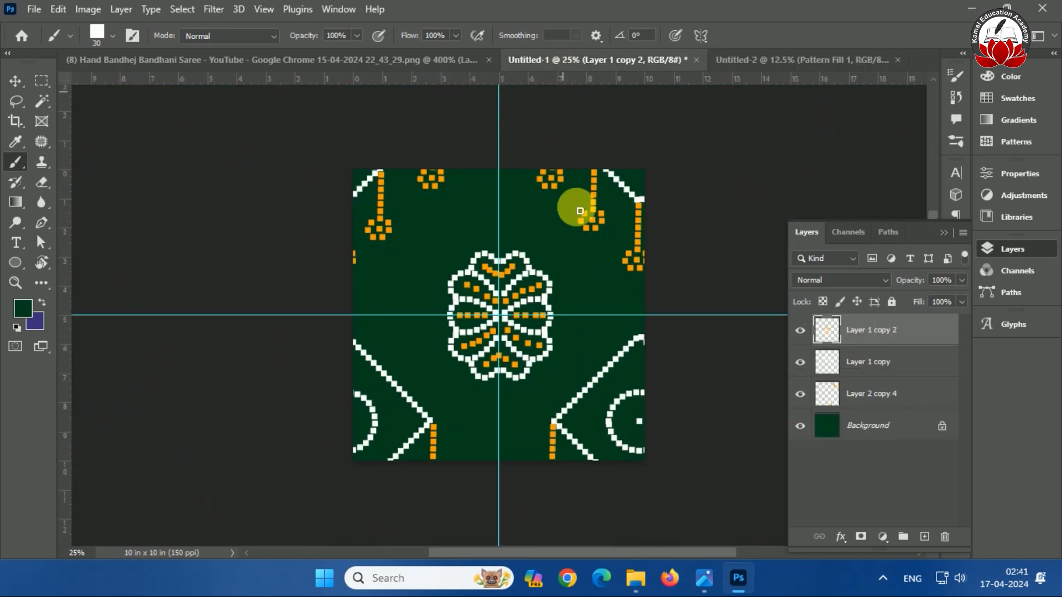
pyautogui.click(907, 394)
pyautogui.hotkey('ctrl', 't')
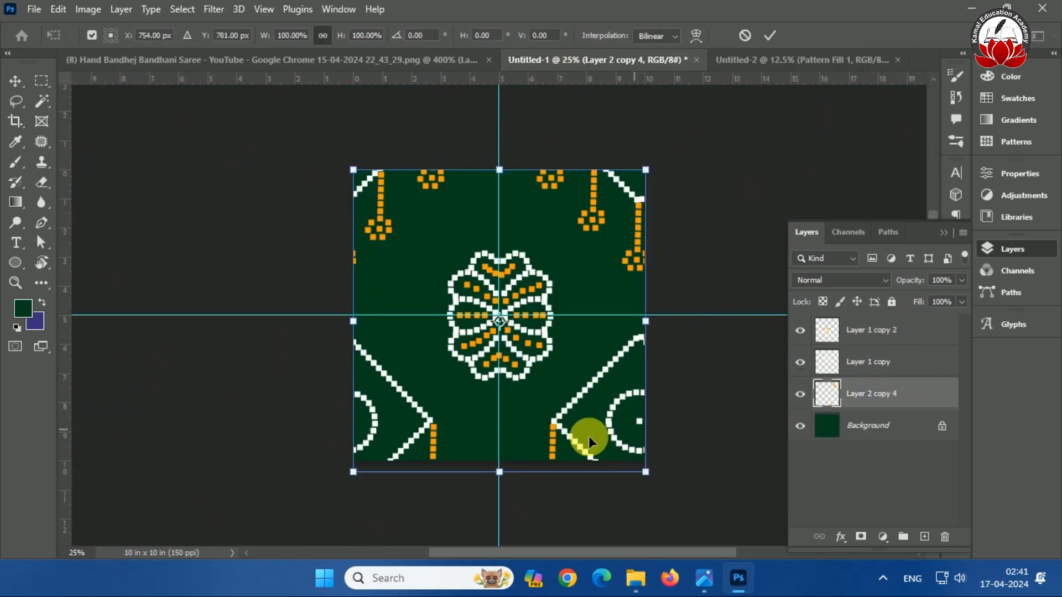
pyautogui.moveTo(500, 472); pyautogui.dragTo(500, 461)
pyautogui.press('Return')
pyautogui.press('b')
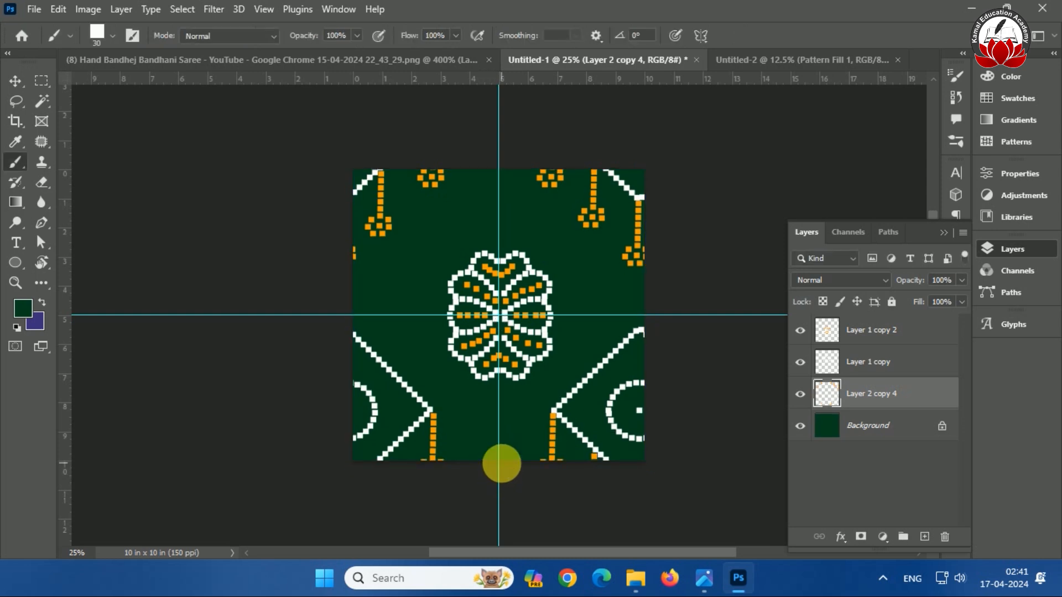
pyautogui.hotkey('ctrl', 't')
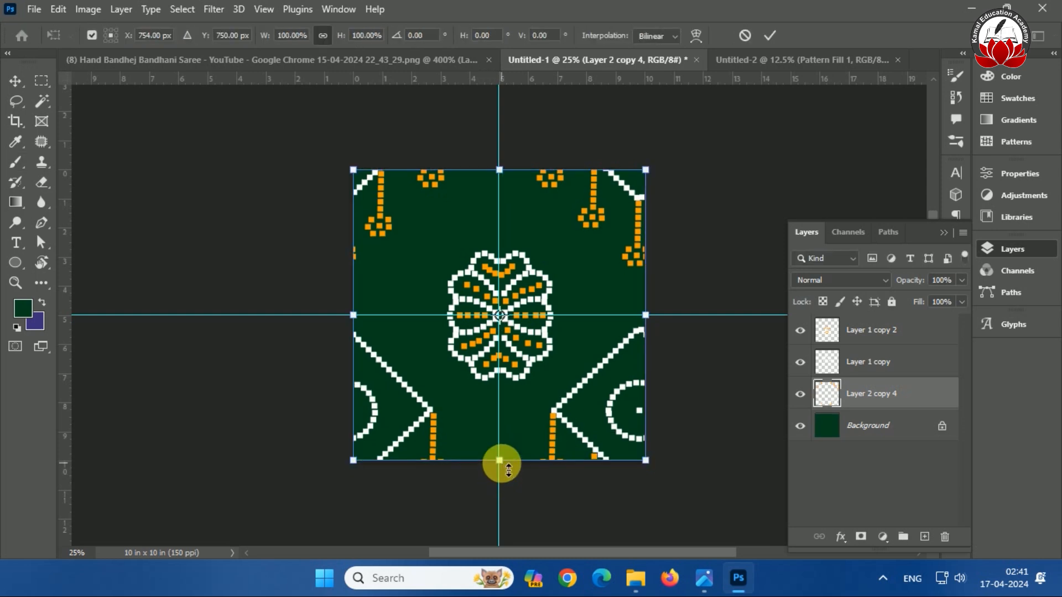
pyautogui.press('Return')
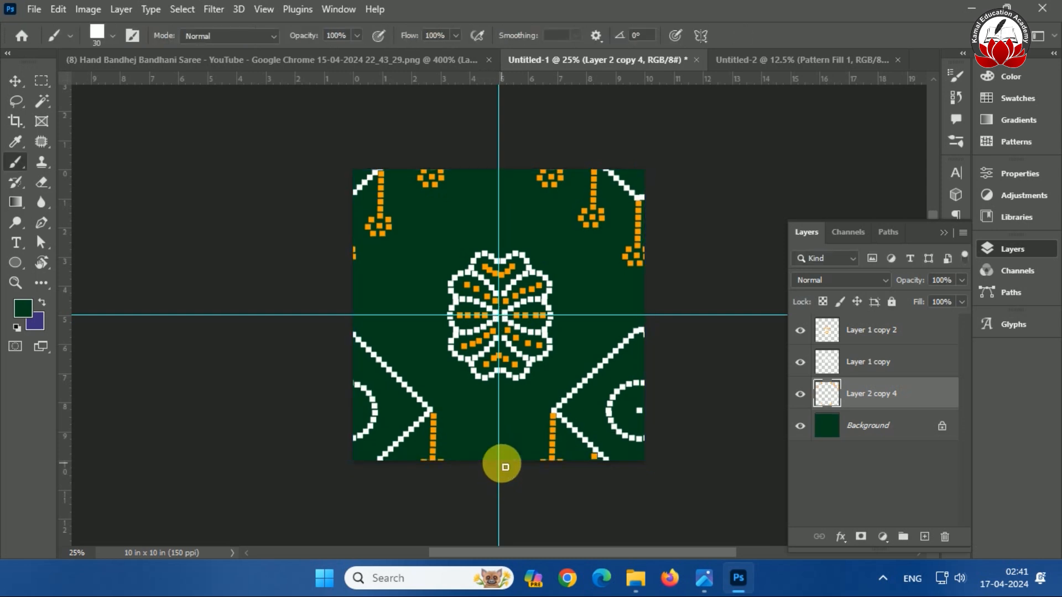
# Hide the green Background layer in Untitled-1 and define the corrected transparent diamond-and-flower tile as a new pattern
pyautogui.click(800, 426)
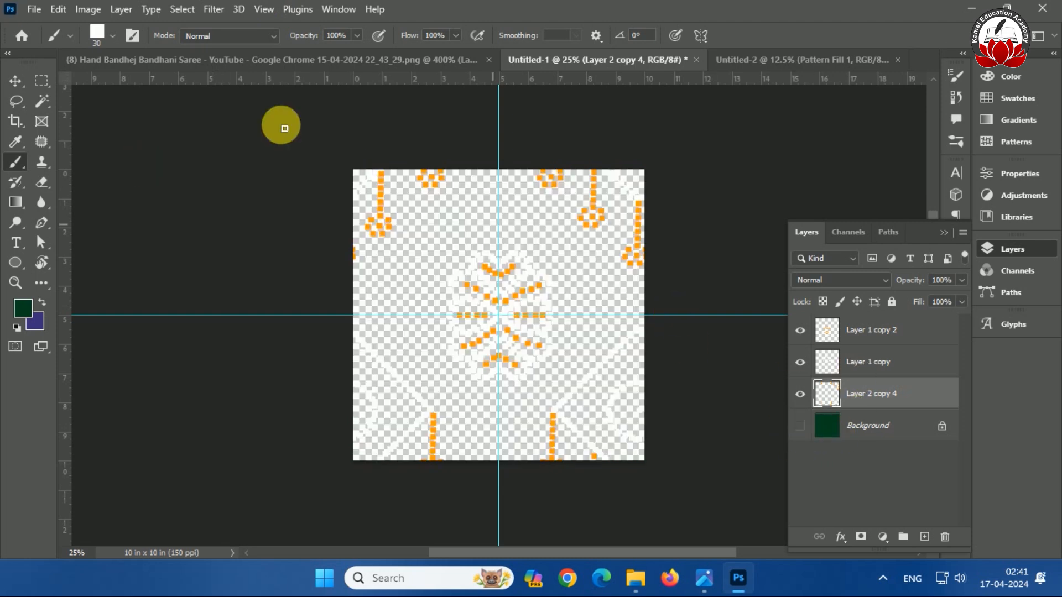
pyautogui.click(62, 9)
pyautogui.click(172, 443)
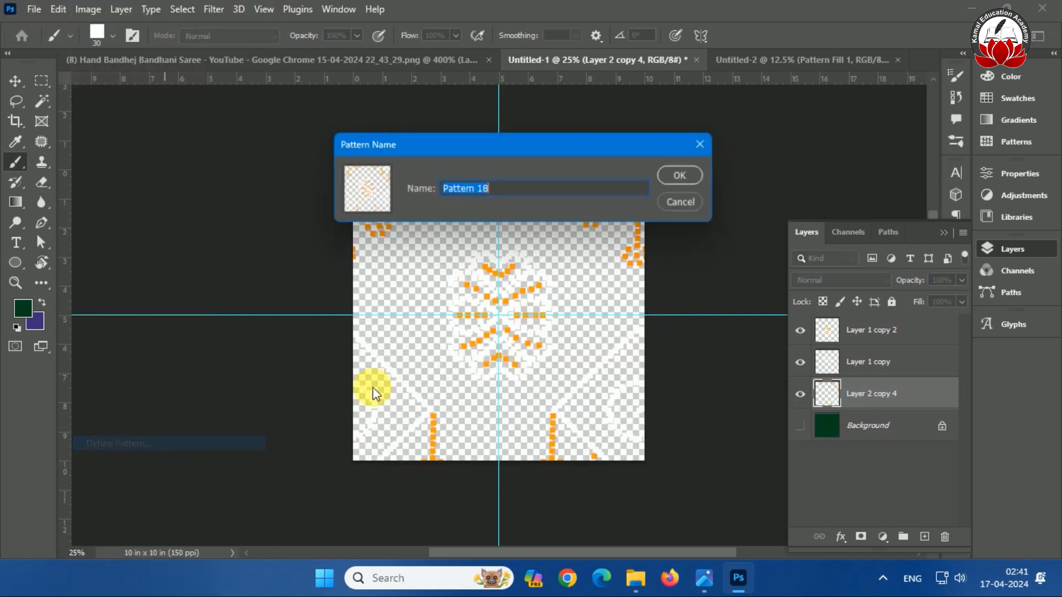
pyautogui.click(671, 173)
# Switch to Untitled-2, delete its old pattern fill layer, and add an empty layer above the green Layer 1
pyautogui.click(794, 59)
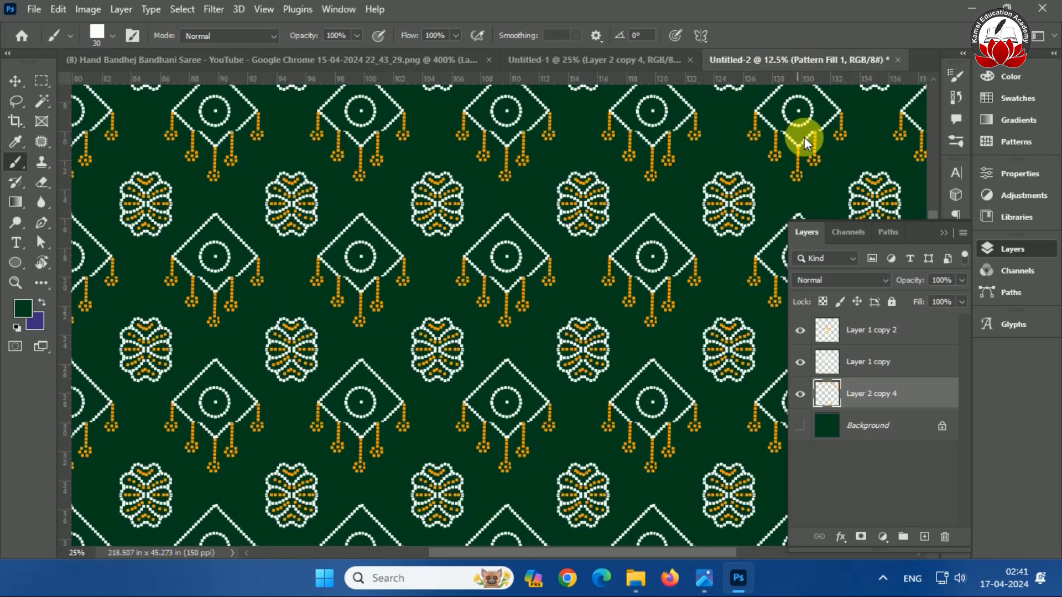
pyautogui.press('Delete')
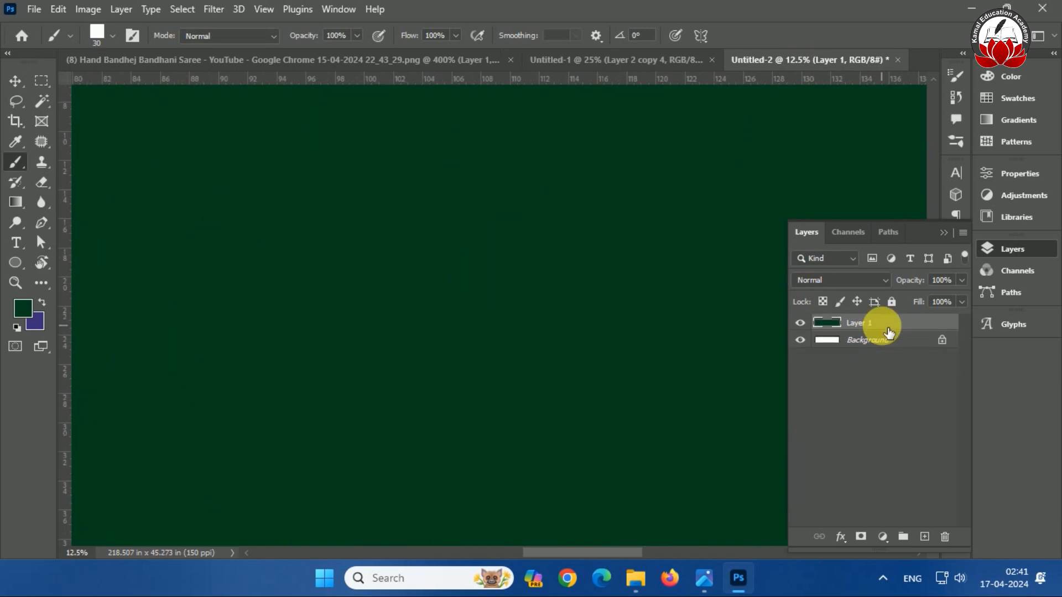
pyautogui.click(925, 537)
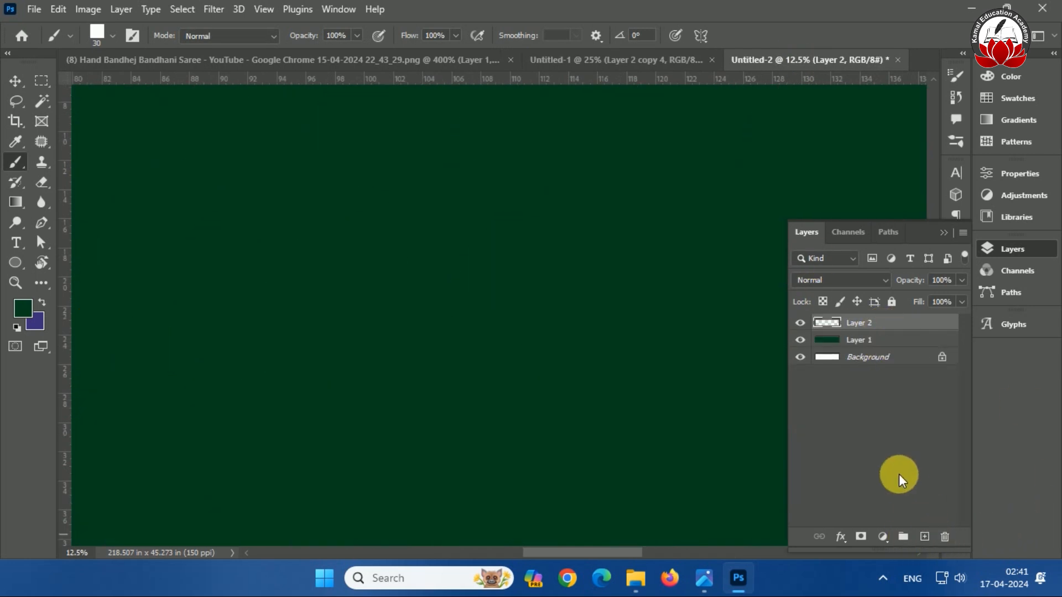
# Turn the empty layer into a Pattern fill using the newly defined tile at 90% scale
pyautogui.click(885, 536)
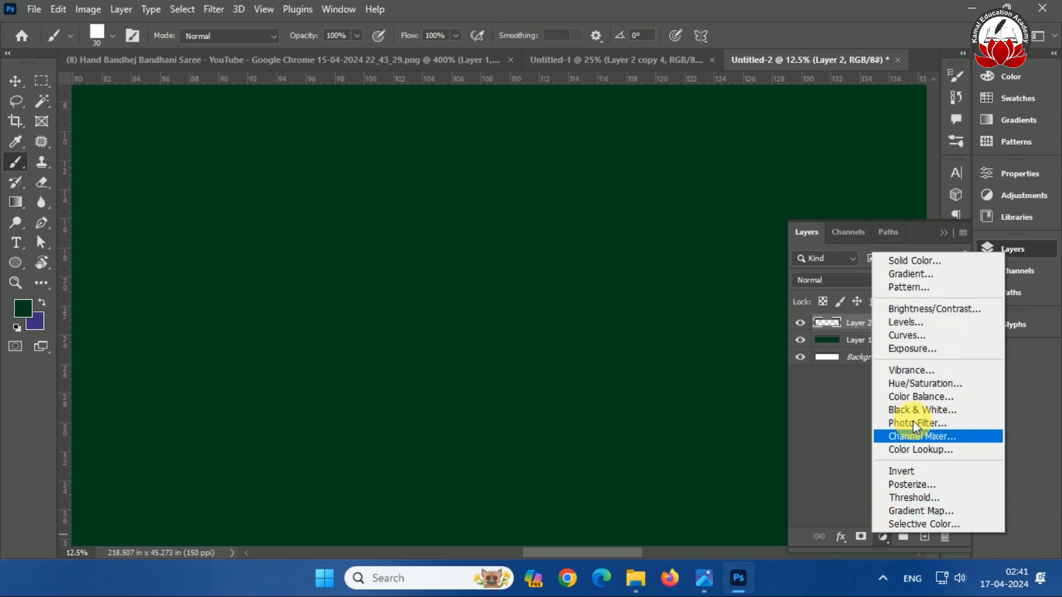
pyautogui.click(927, 288)
pyautogui.click(783, 354)
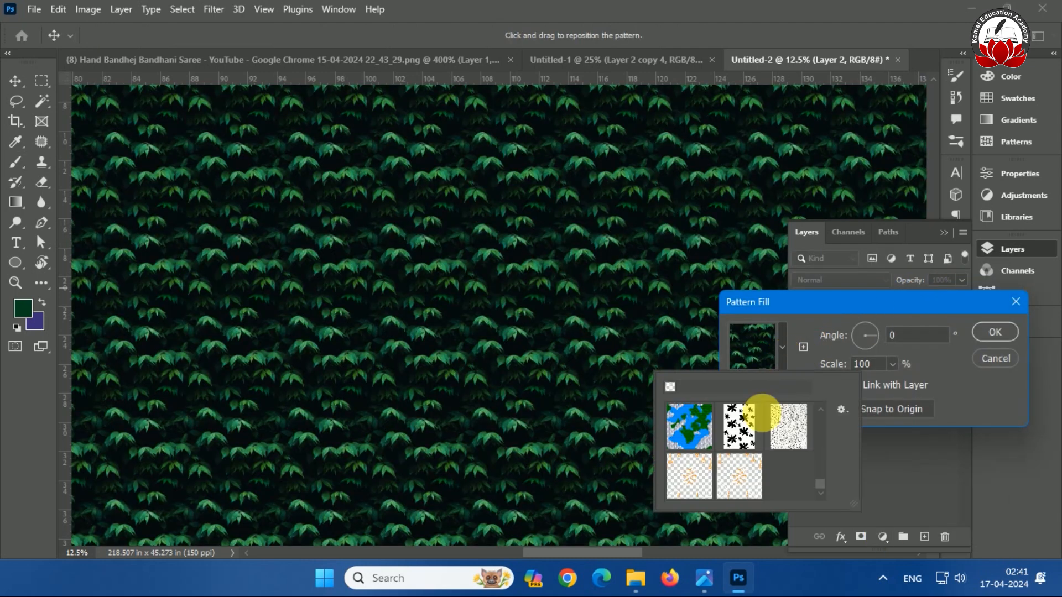
pyautogui.click(760, 476)
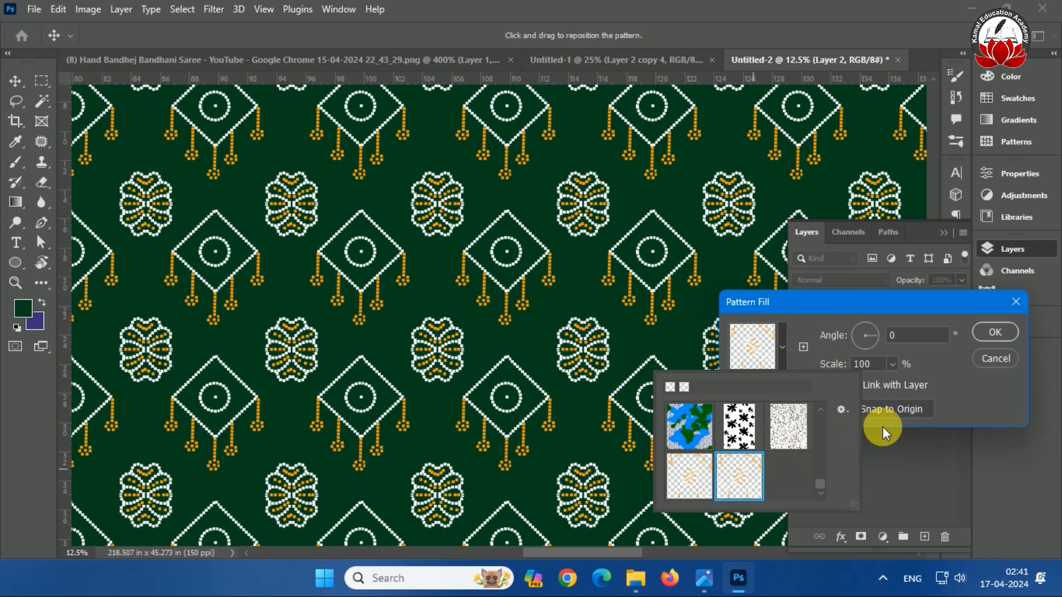
pyautogui.click(969, 371)
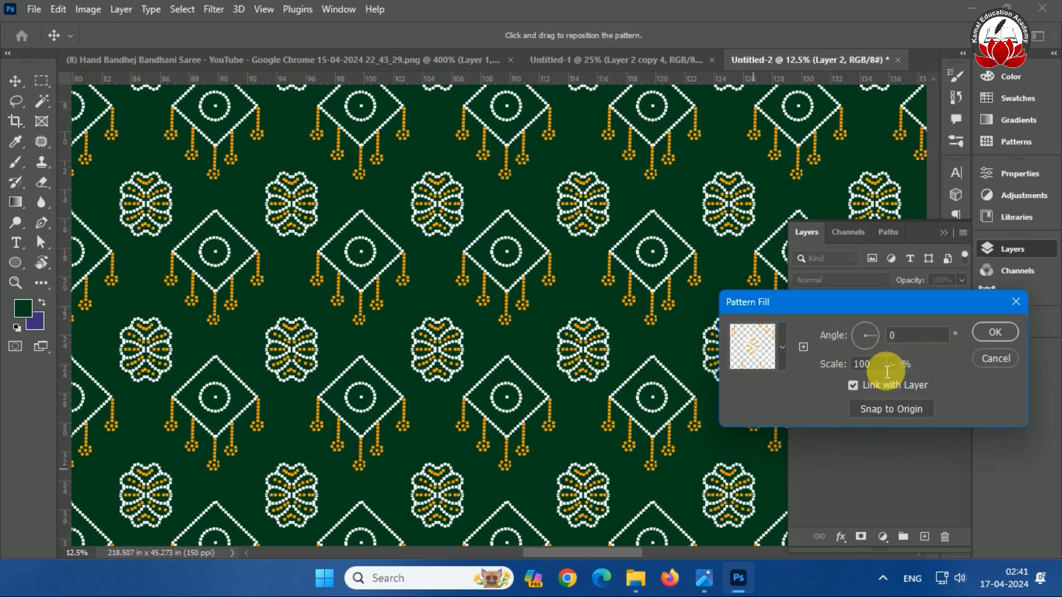
pyautogui.click(856, 365)
pyautogui.write('90')
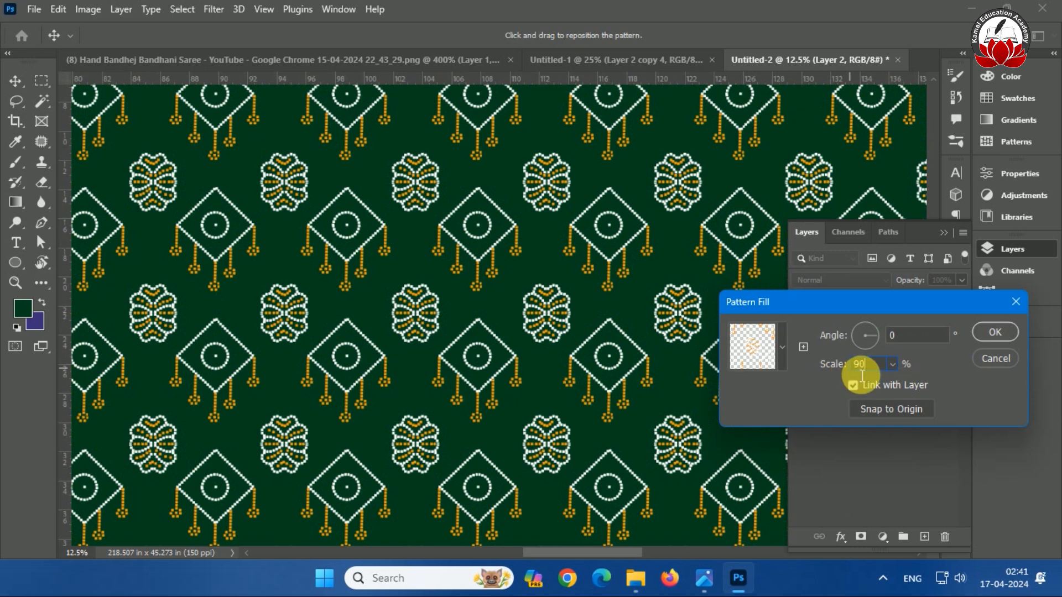
pyautogui.press('Return')
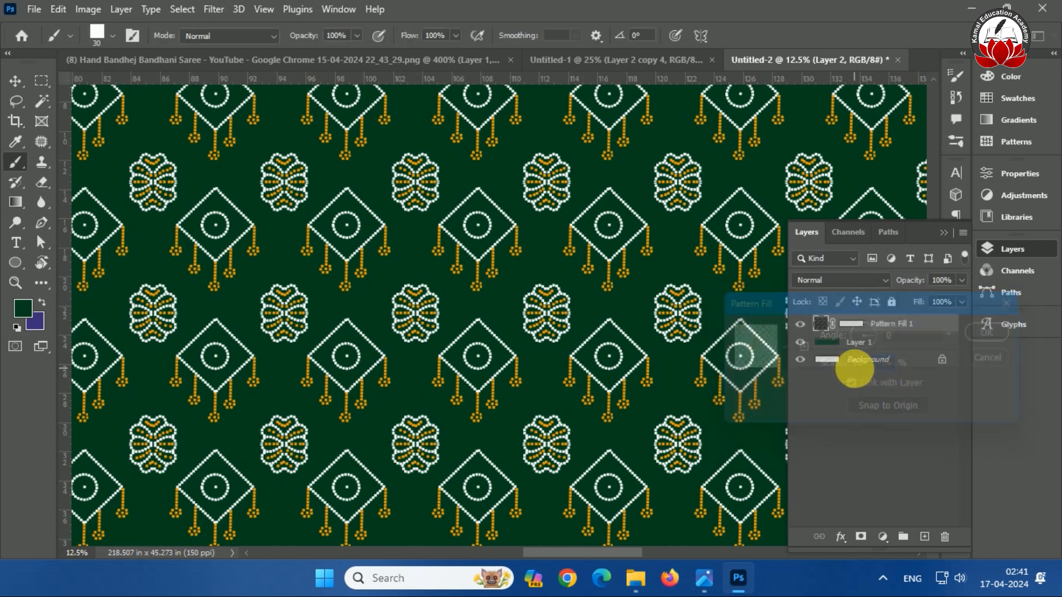
# Examine the repeated pattern across the whole saree and up close along its upper edge
pyautogui.hotkey('ctrl', '0')
pyautogui.hotkey('ctrl', '+')
pyautogui.hotkey('ctrl', '+')
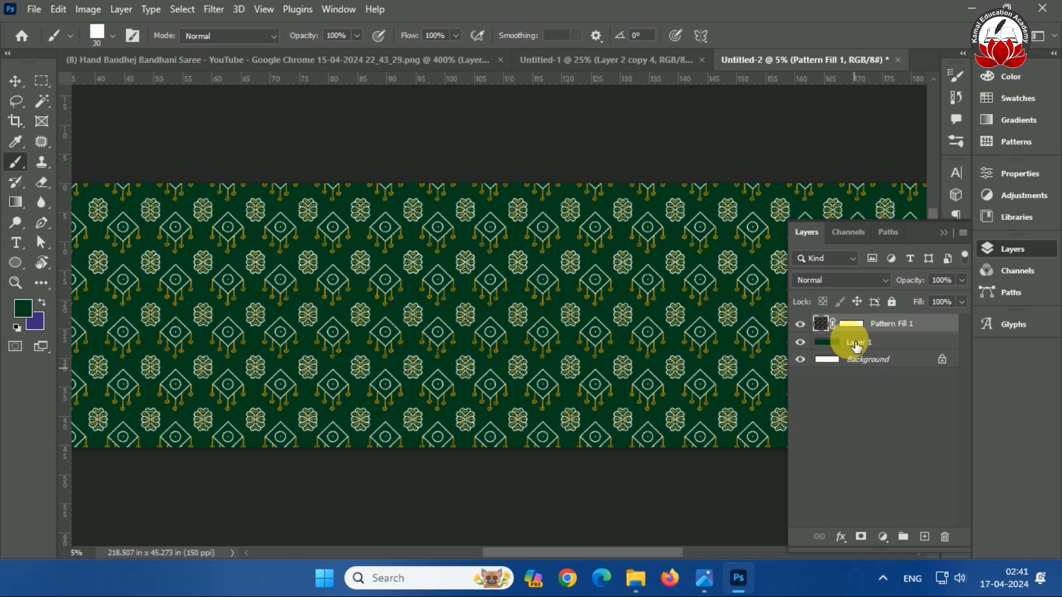
pyautogui.click(947, 235)
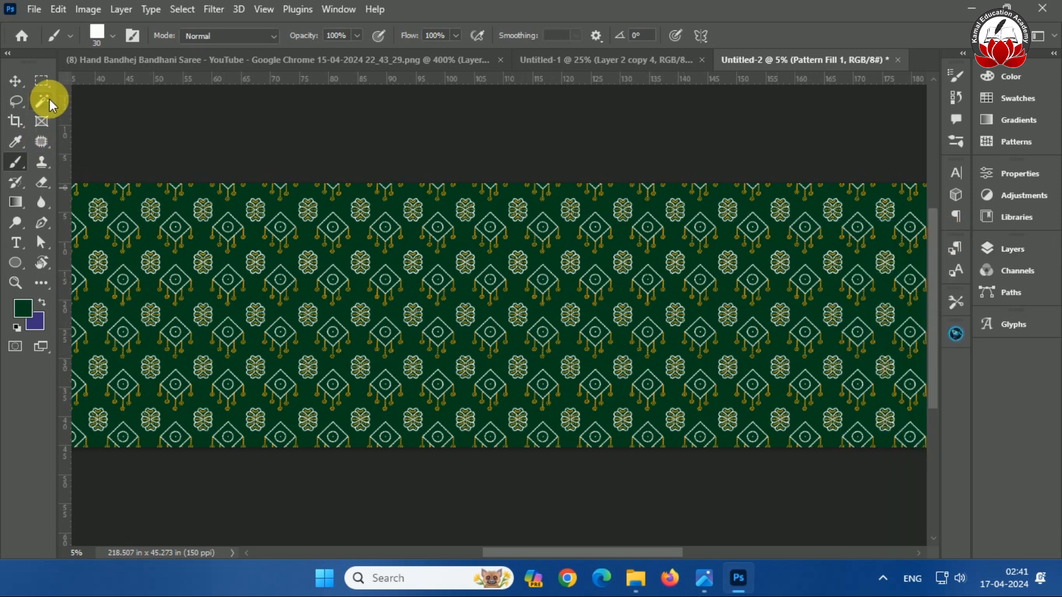
pyautogui.hotkey('ctrl', '-')
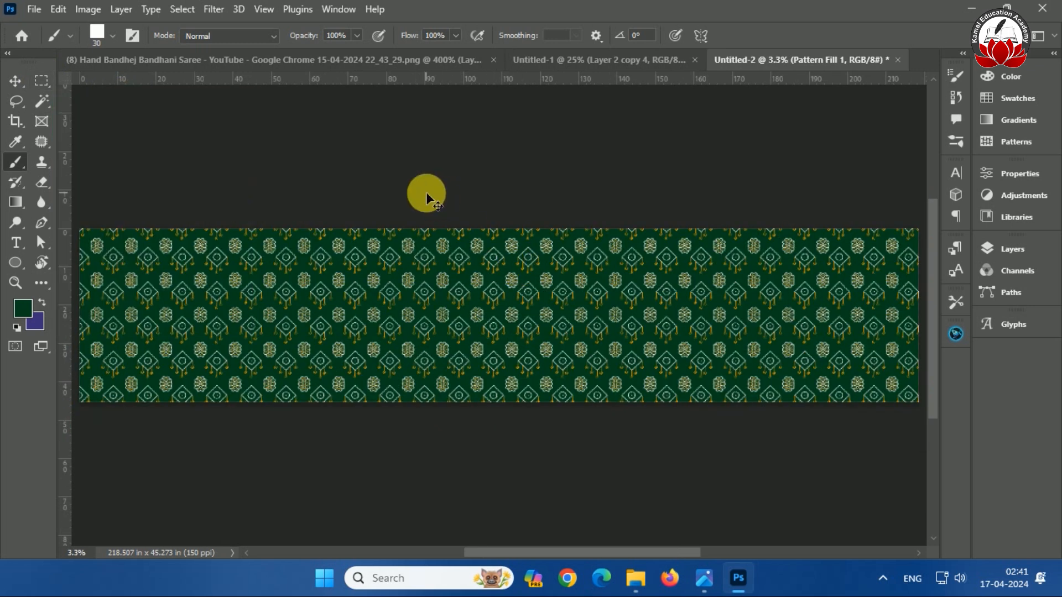
pyautogui.hotkey('ctrl', '+')
pyautogui.hotkey('ctrl', '+')
pyautogui.hotkey('ctrl', '+')
pyautogui.hotkey('ctrl', '+')
pyautogui.scroll(3, 427, 194)
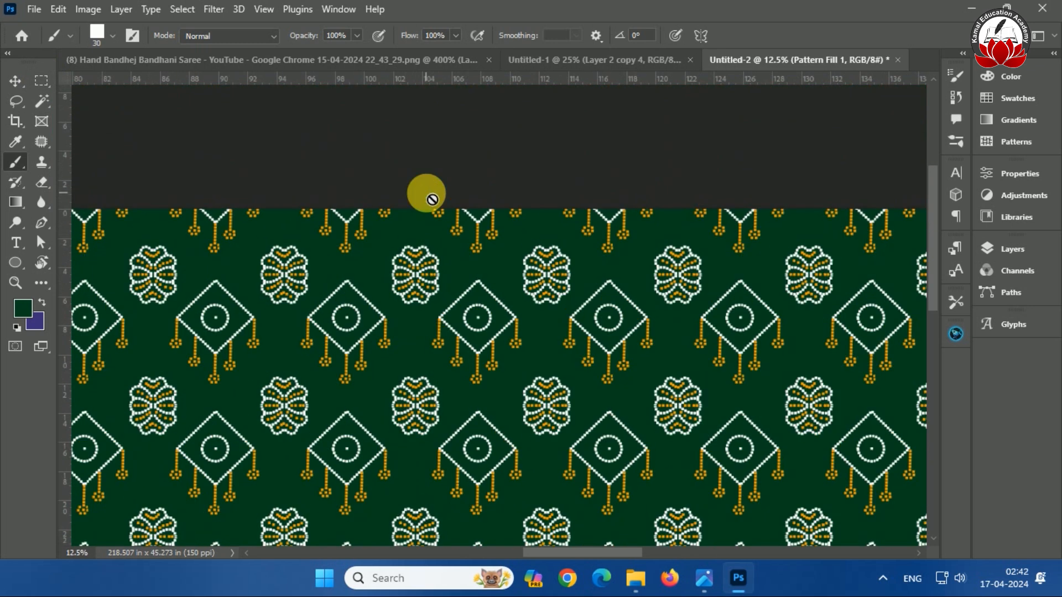
# Show the guides in Untitled-2 and add a new empty layer above the pattern fill
pyautogui.click(40, 83)
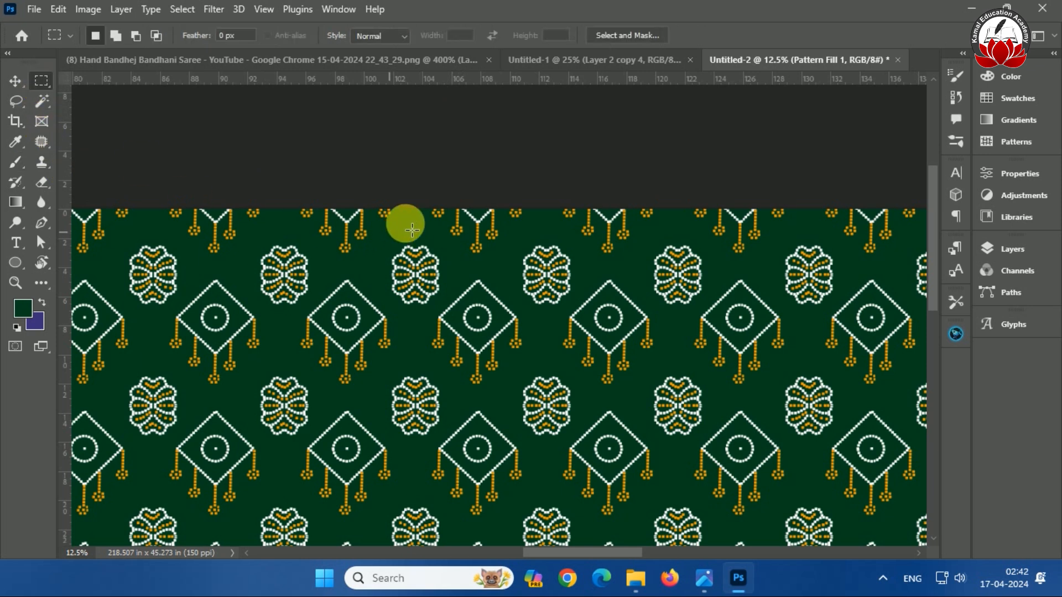
pyautogui.moveTo(424, 210); pyautogui.dragTo(434, 231)
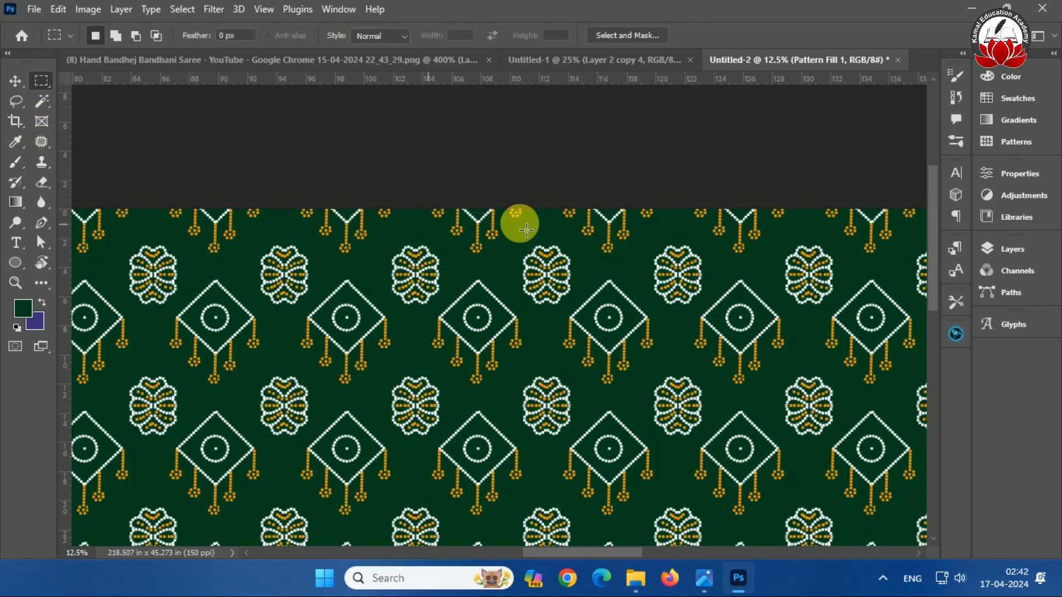
pyautogui.moveTo(503, 228); pyautogui.dragTo(504, 228)
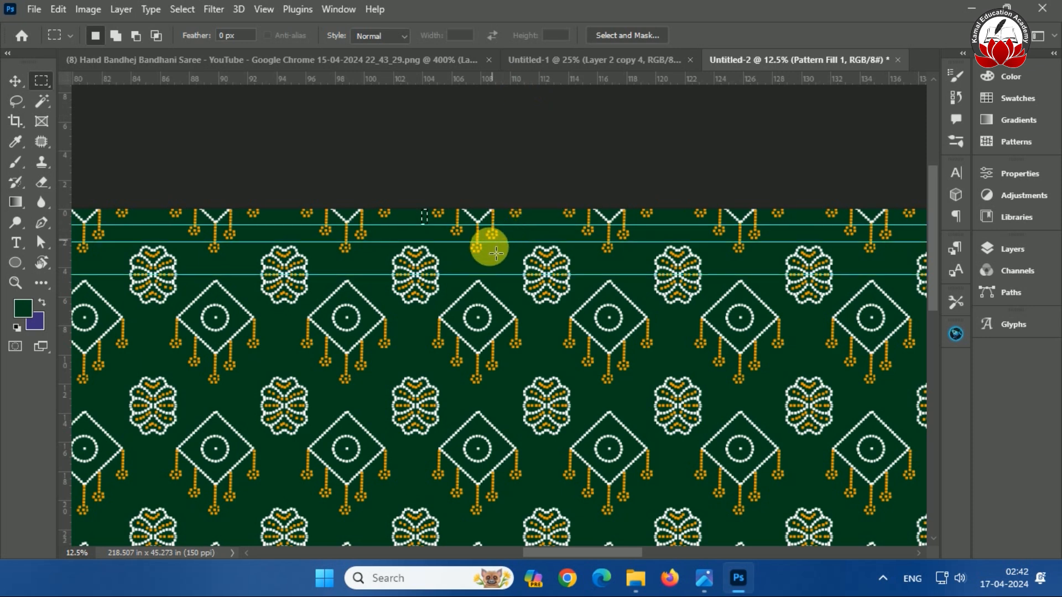
pyautogui.hotkey('ctrl', '0')
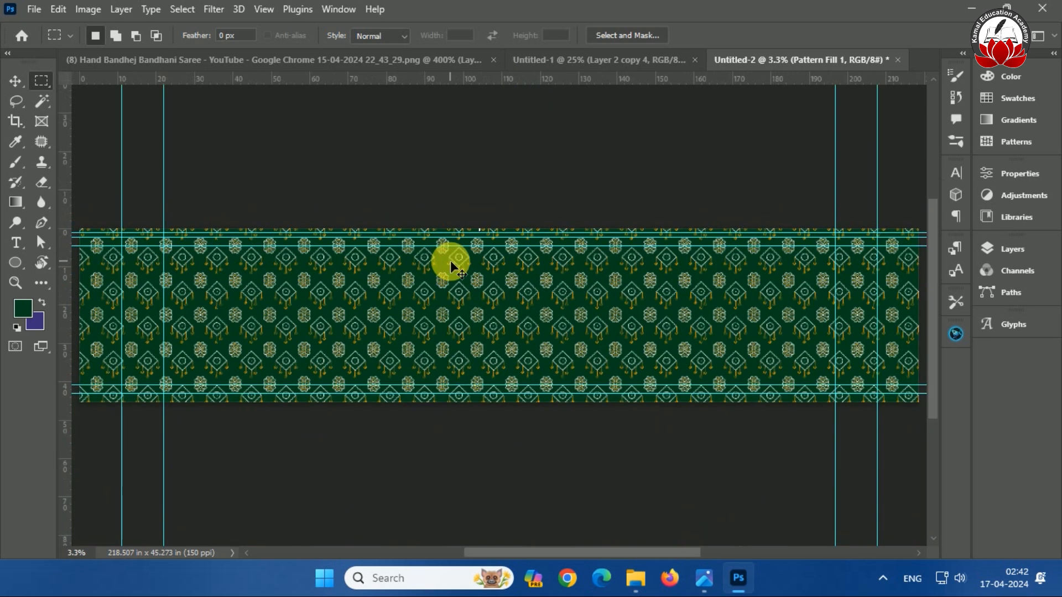
pyautogui.press('F7')
pyautogui.click(927, 534)
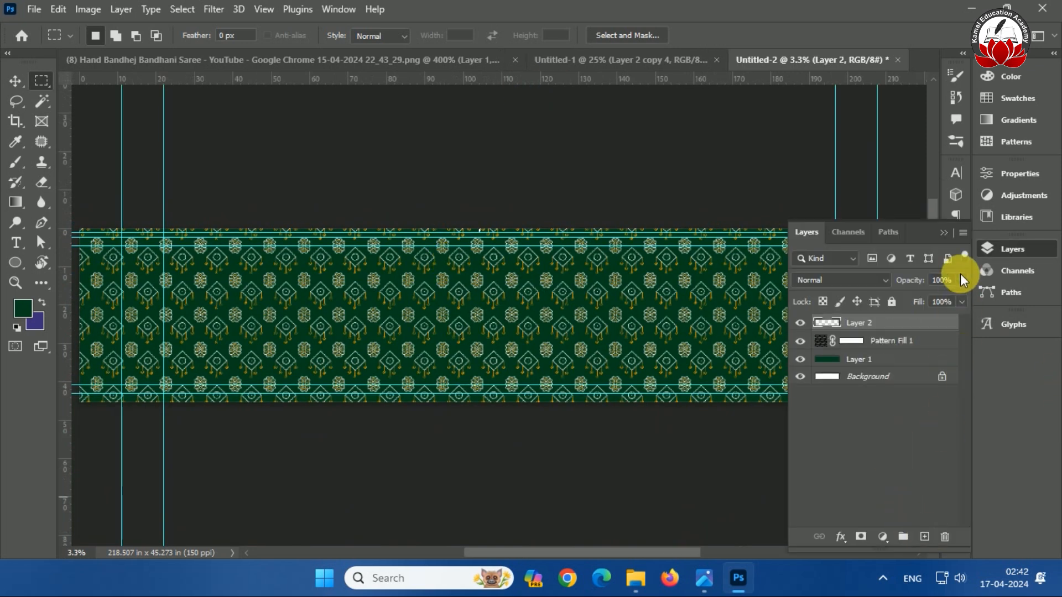
# Fill a full-width strip between the saree's upper edge and the first guide with the dark green foreground colour on Layer 2
pyautogui.click(947, 235)
pyautogui.click(38, 80)
pyautogui.moveTo(79, 229); pyautogui.dragTo(914, 244)
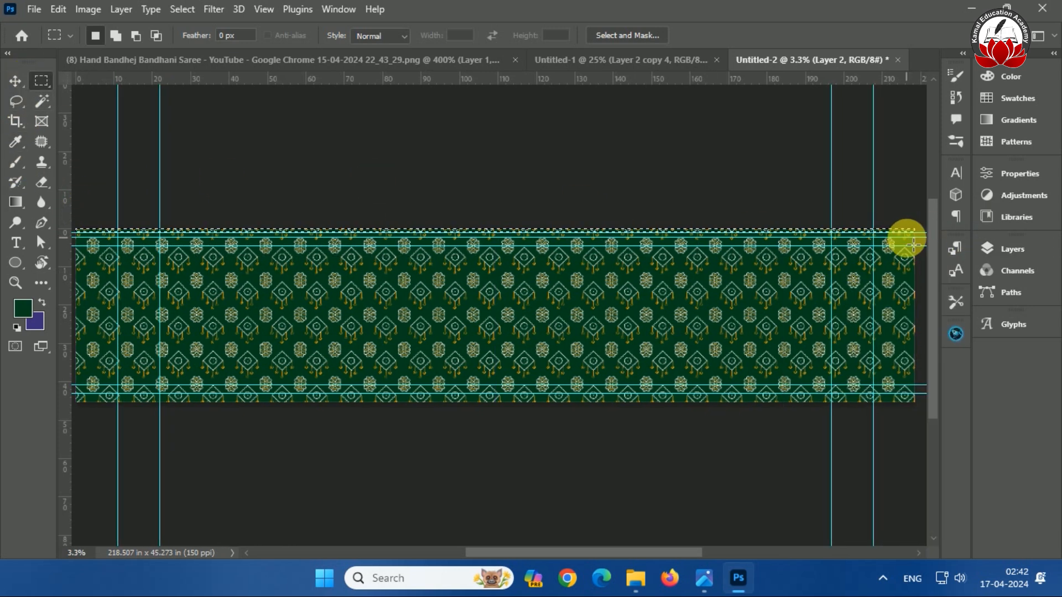
pyautogui.press('alt')
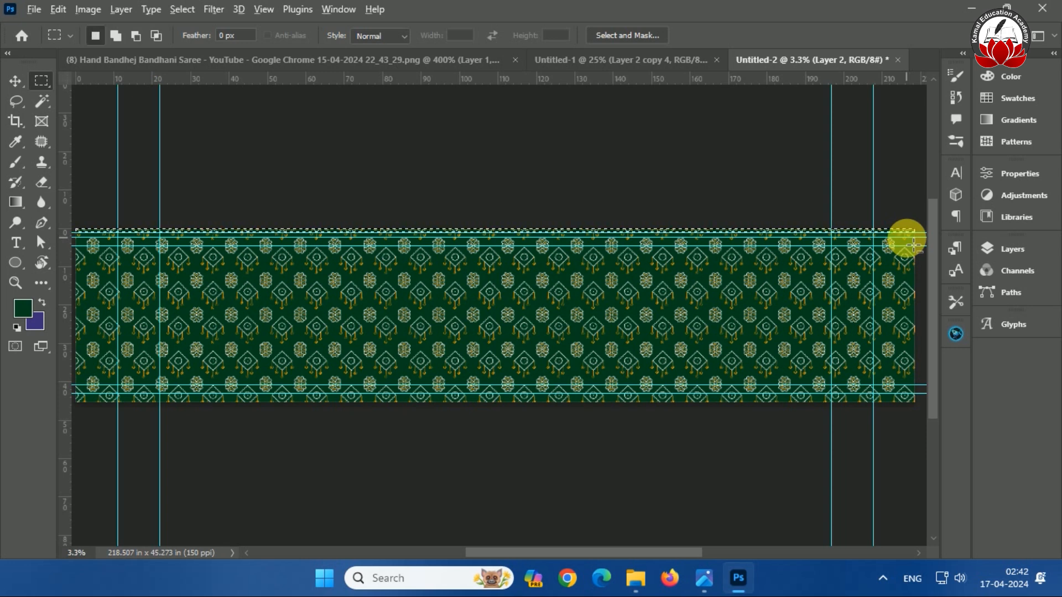
pyautogui.click(918, 235)
pyautogui.hotkey('ctrl', 't')
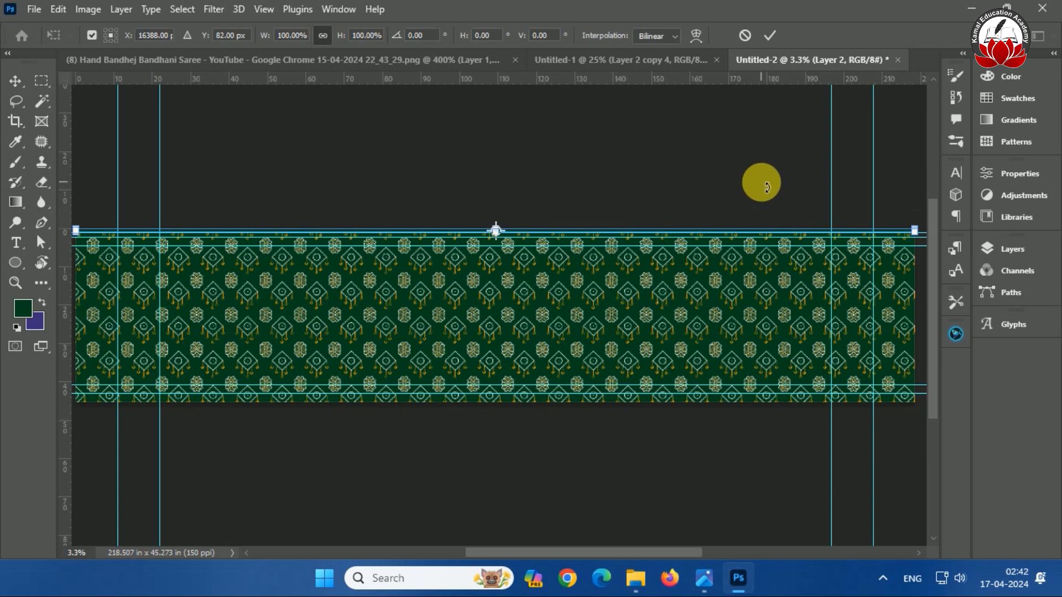
pyautogui.press('Return')
# Duplicate the green strip layer and move the copy straight down to the saree's bottom edge
pyautogui.click(1016, 258)
pyautogui.hotkey('ctrl', 'j')
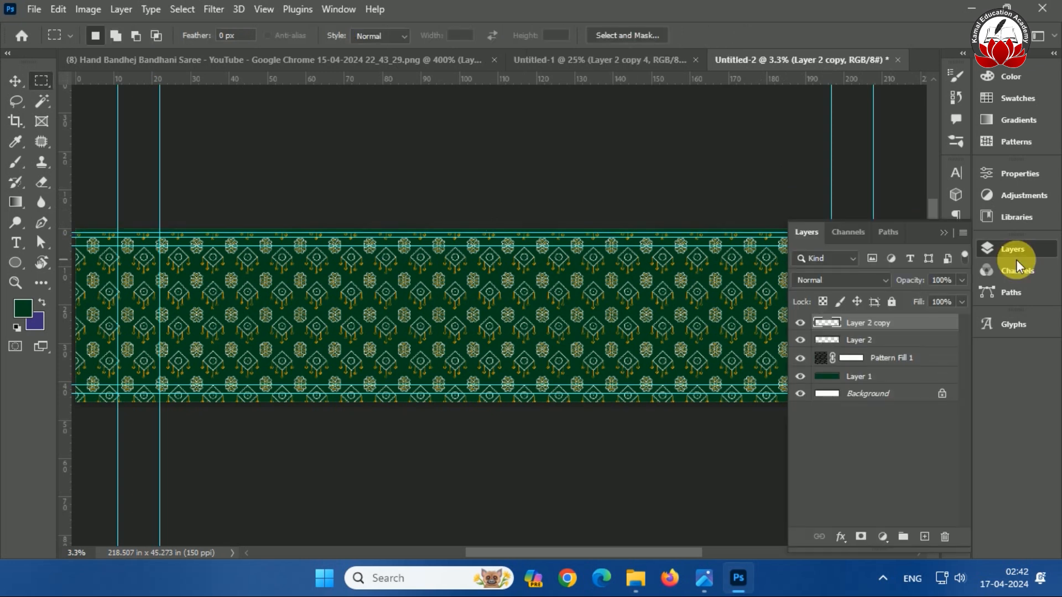
pyautogui.hotkey('ctrl', 't')
pyautogui.moveTo(623, 230); pyautogui.dragTo(623, 399)
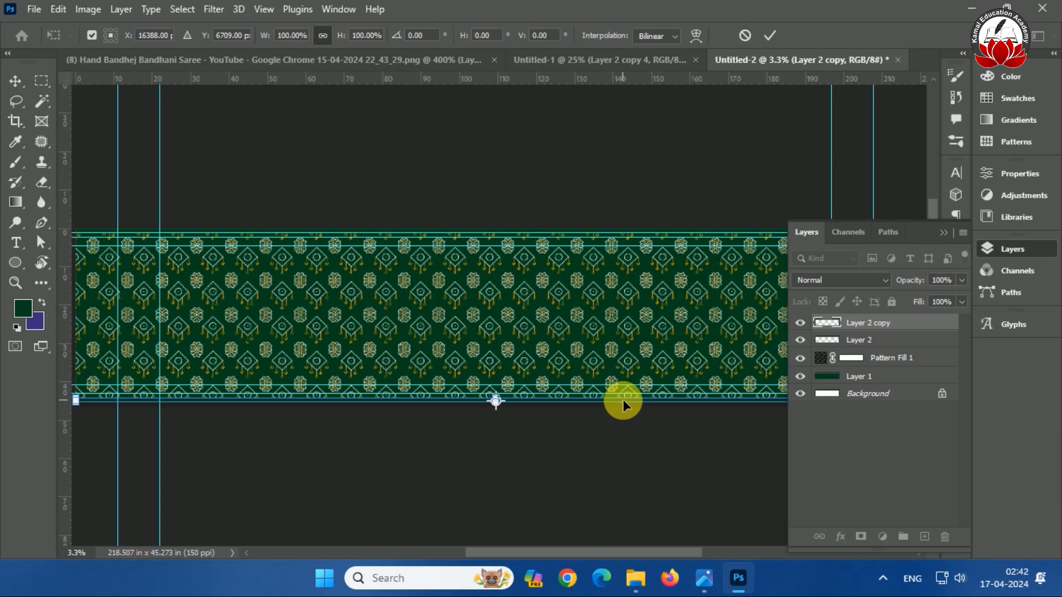
pyautogui.press('Return')
# Hide the guides and review the finished saree with its plain green strips along both long edges
pyautogui.hotkey('ctrl', 'h')
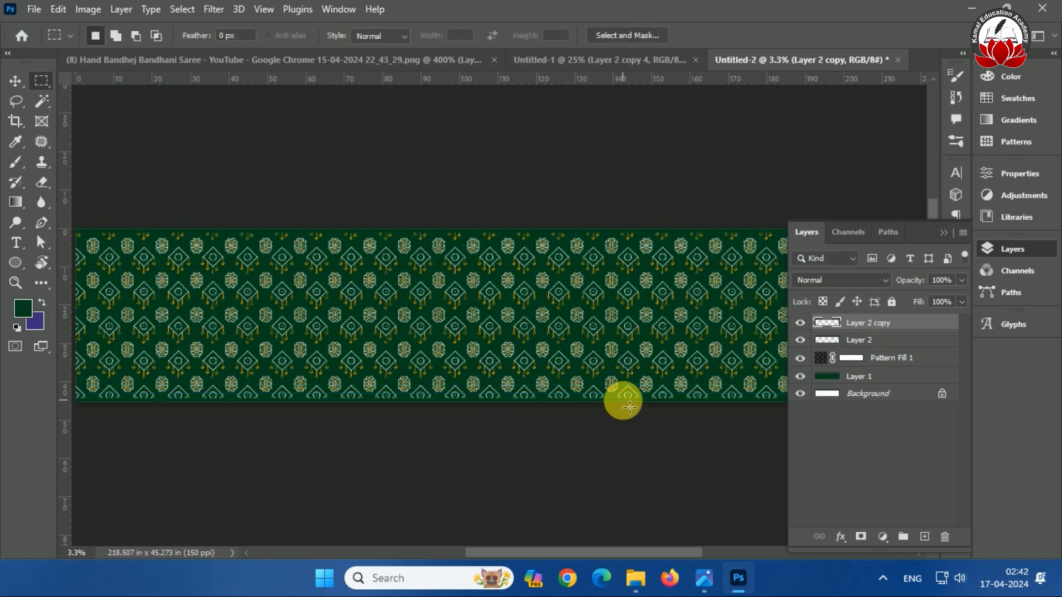
pyautogui.hotkey('ctrl', '+')
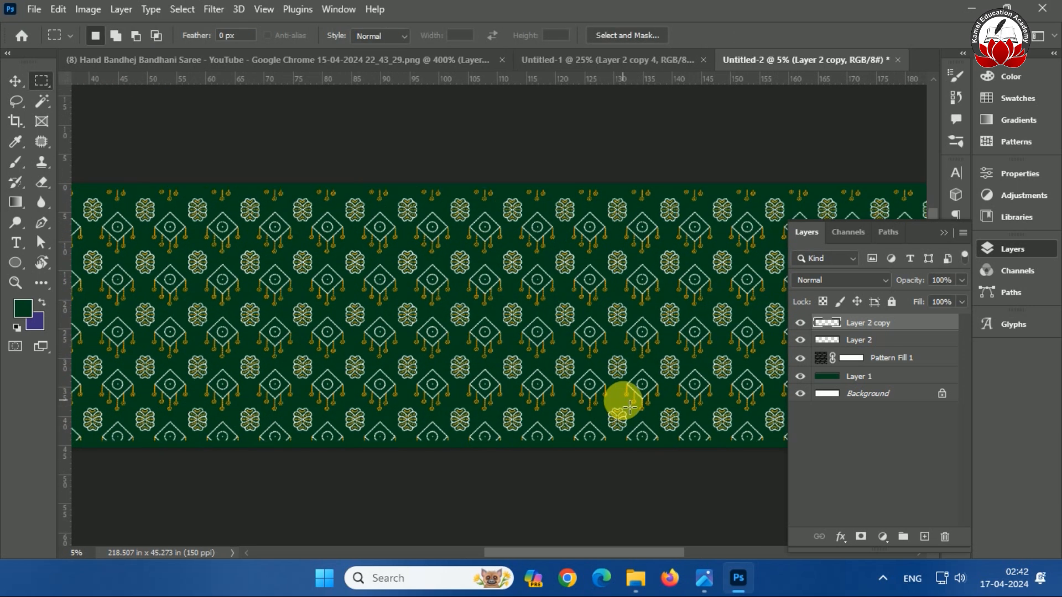
pyautogui.hotkey('ctrl', '-')
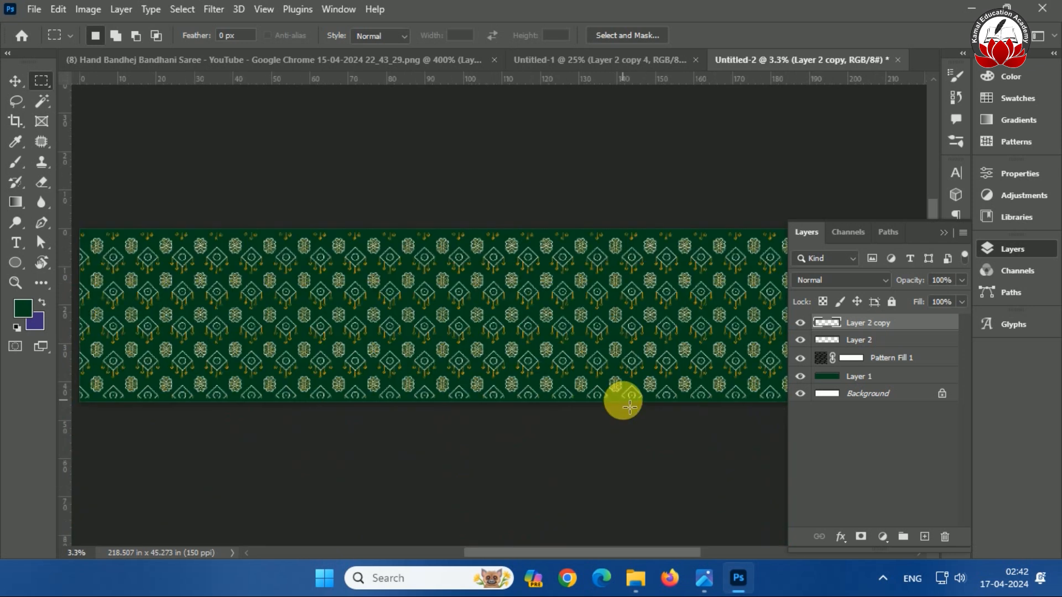
pyautogui.click(944, 231)
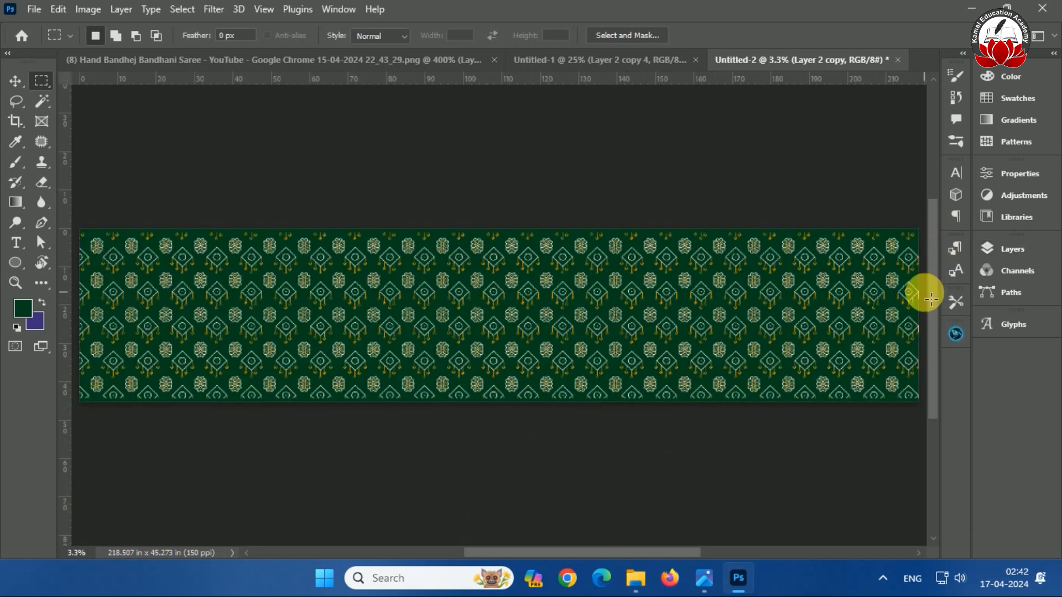